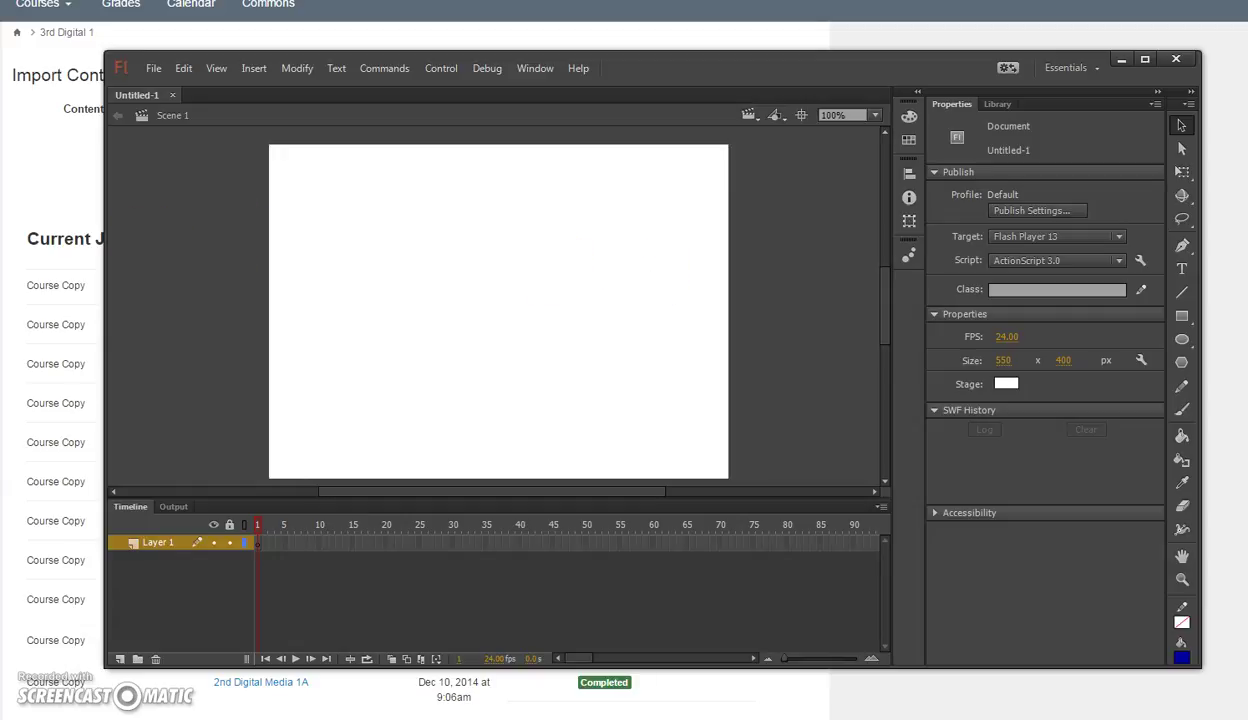
Step: Rename Layer 1 as Buttons and draw a blue rectangle about 130 by 60 px with corner radius 10 near the stage's upper-left corner
{"action": "double_click", "coordinate": [155, 540]}
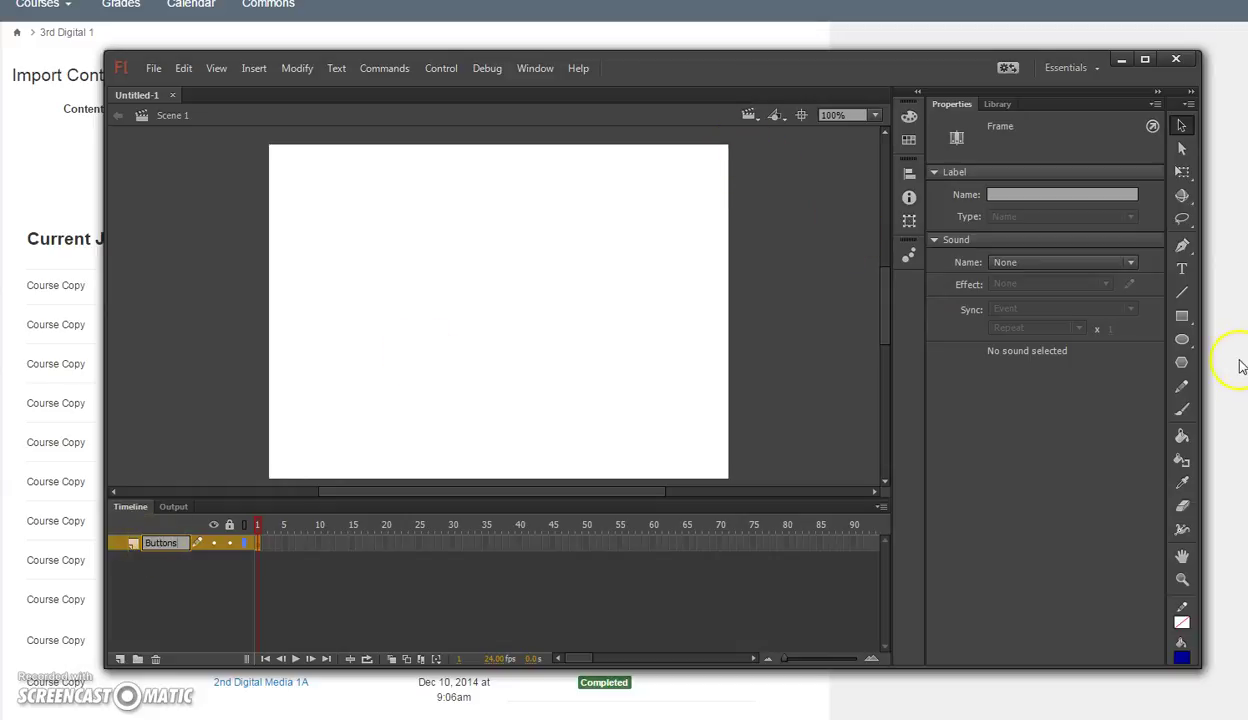
{"action": "left_click", "coordinate": [1184, 317]}
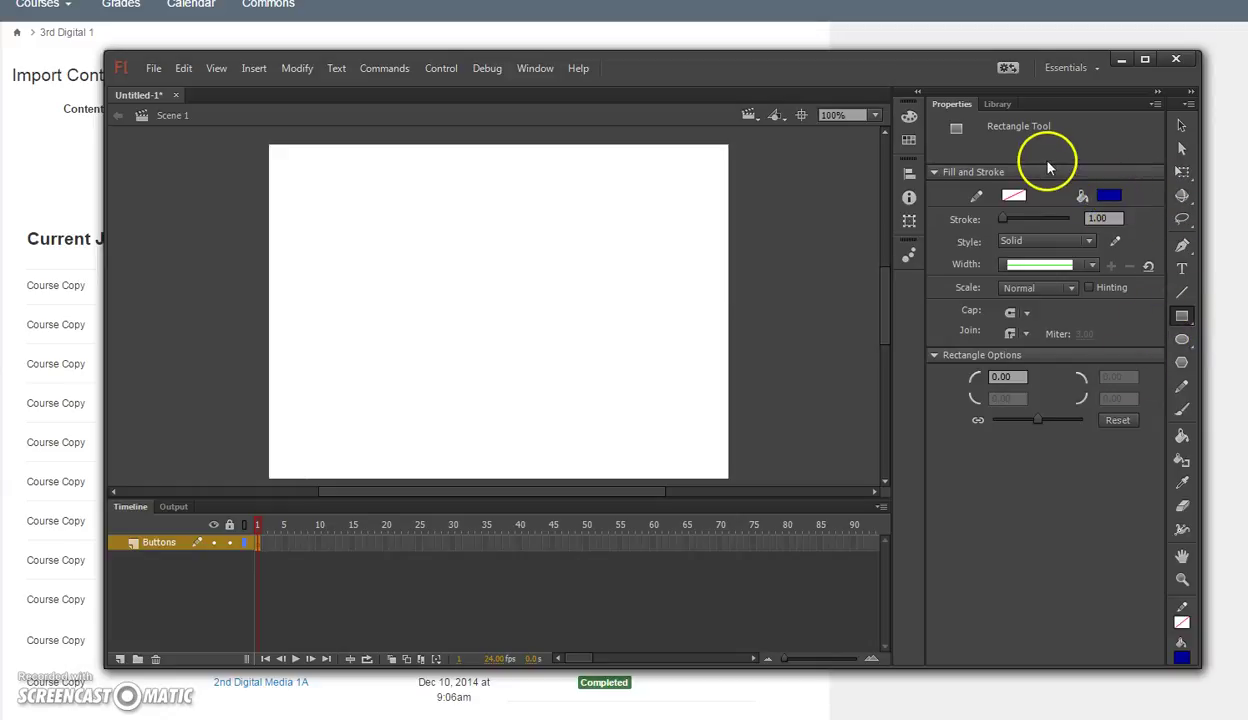
{"action": "left_click", "coordinate": [1008, 377]}
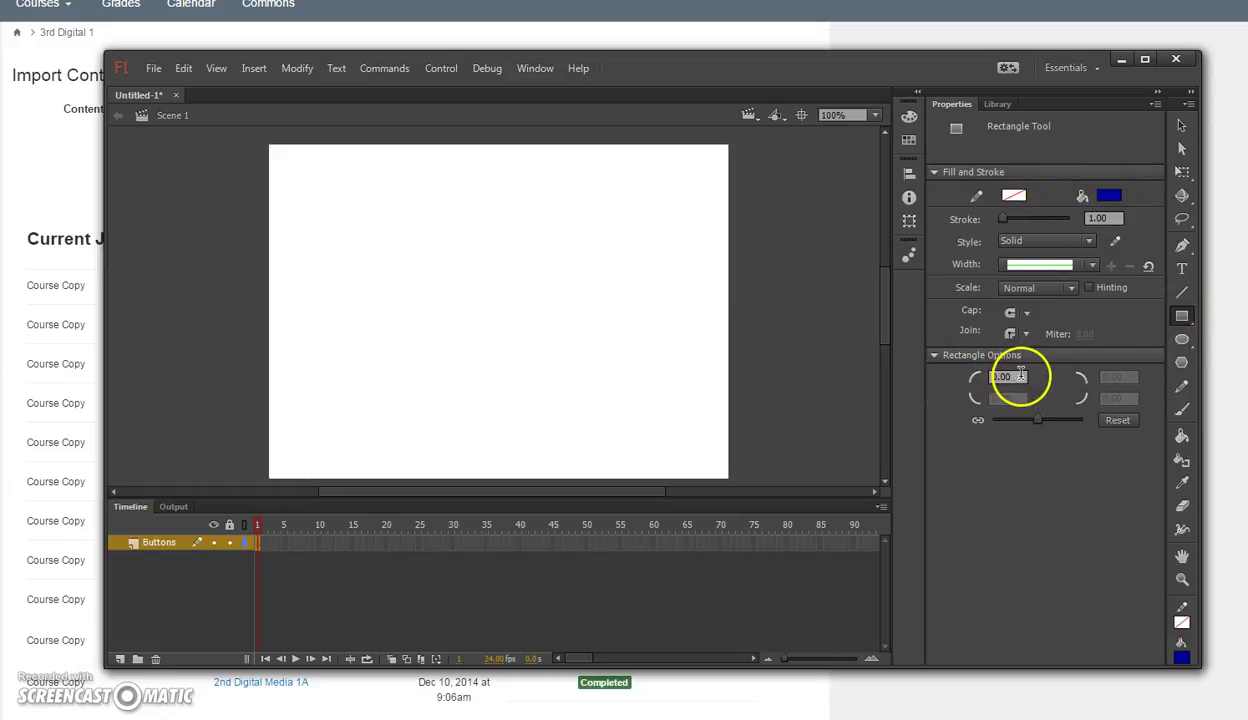
{"action": "left_click_drag", "start_coordinate": [1012, 378], "coordinate": [967, 376]}
{"action": "type", "text": "10"}
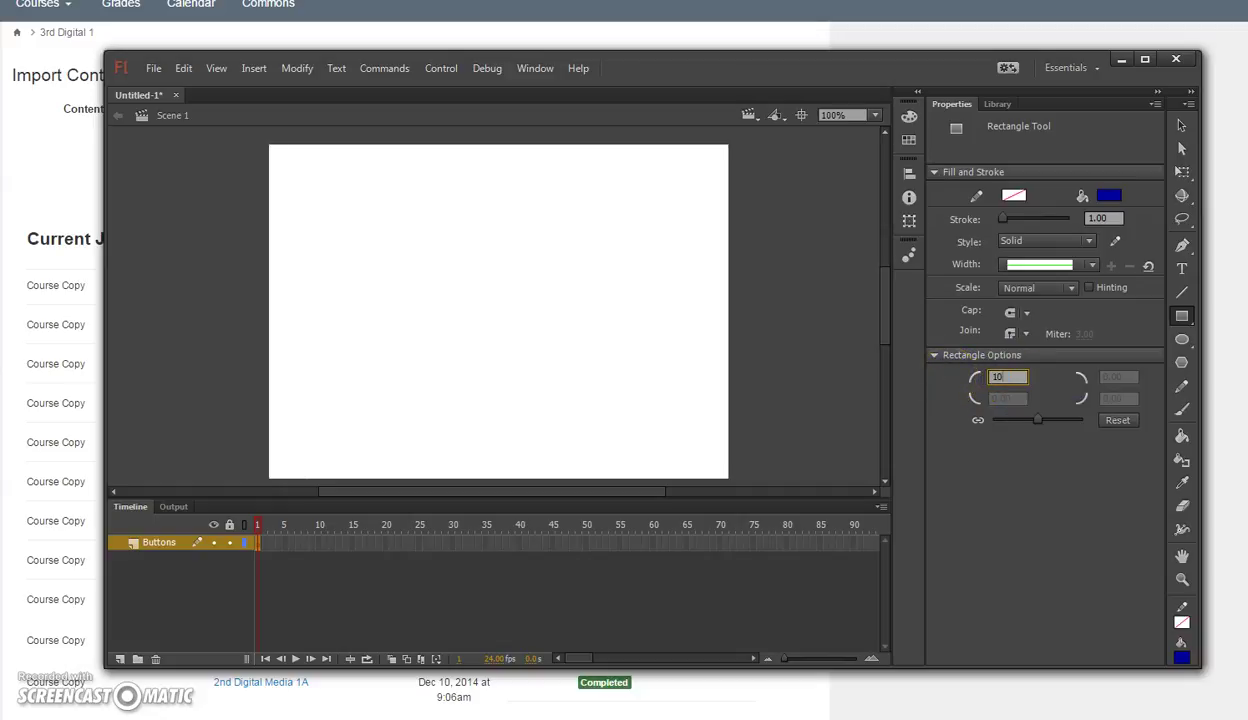
{"action": "mouse_move", "coordinate": [295, 170]}
{"action": "left_mouse_down"}
{"action": "mouse_move", "coordinate": [412, 240]}
{"action": "mouse_move", "coordinate": [403, 219]}
{"action": "left_mouse_up"}
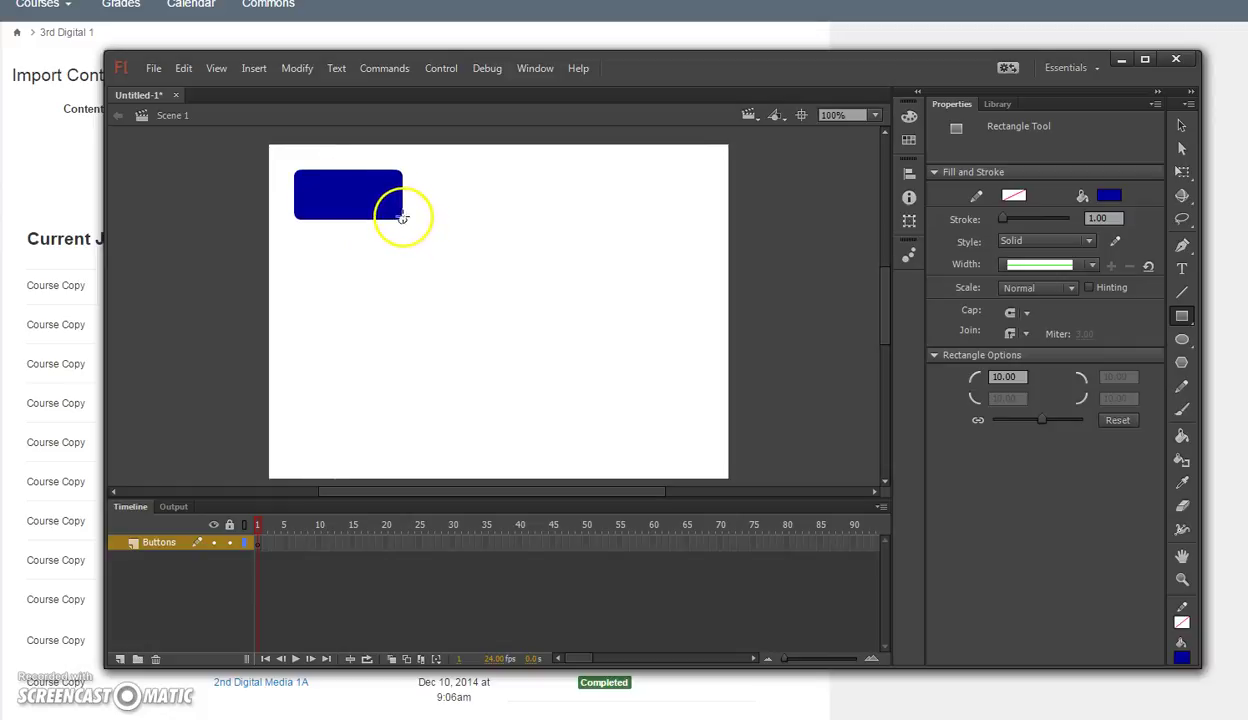
Step: Move the rounded rectangle to about X 35, Y 20 and paste two copies level with it, at about X 215 and X 395
{"action": "left_click", "coordinate": [1181, 125]}
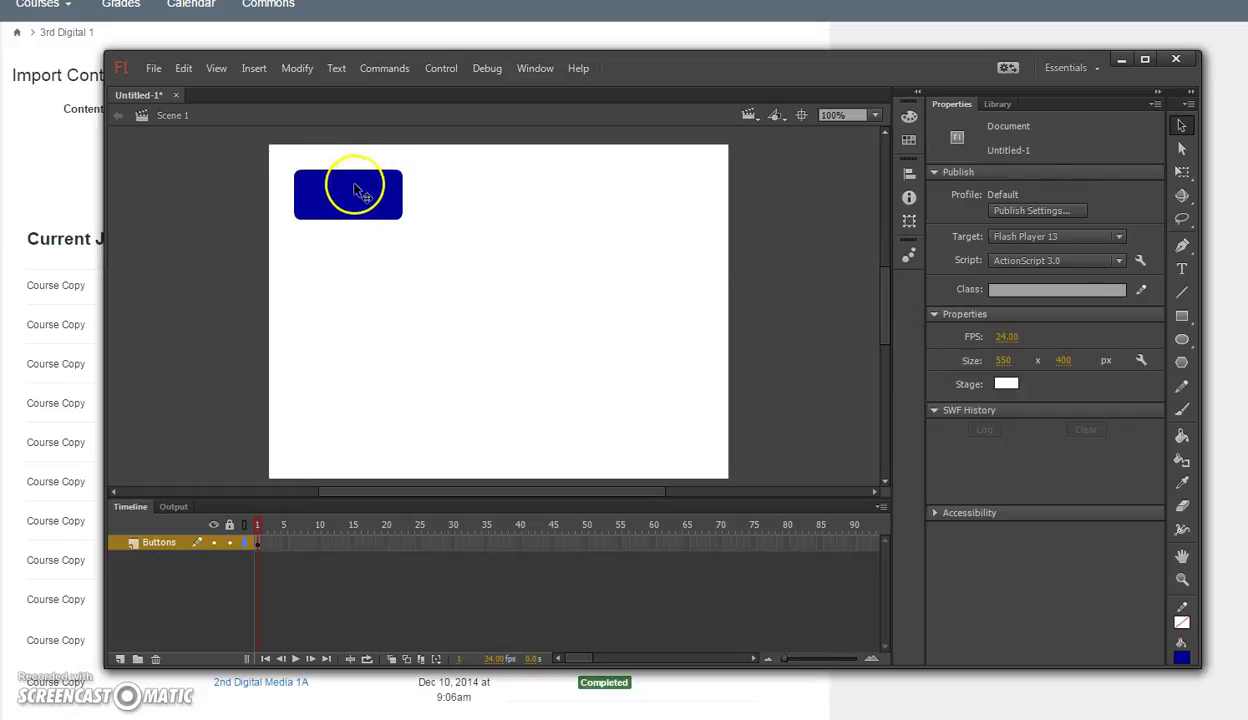
{"action": "left_click_drag", "start_coordinate": [345, 184], "coordinate": [349, 175]}
{"action": "left_click", "coordinate": [116, 191]}
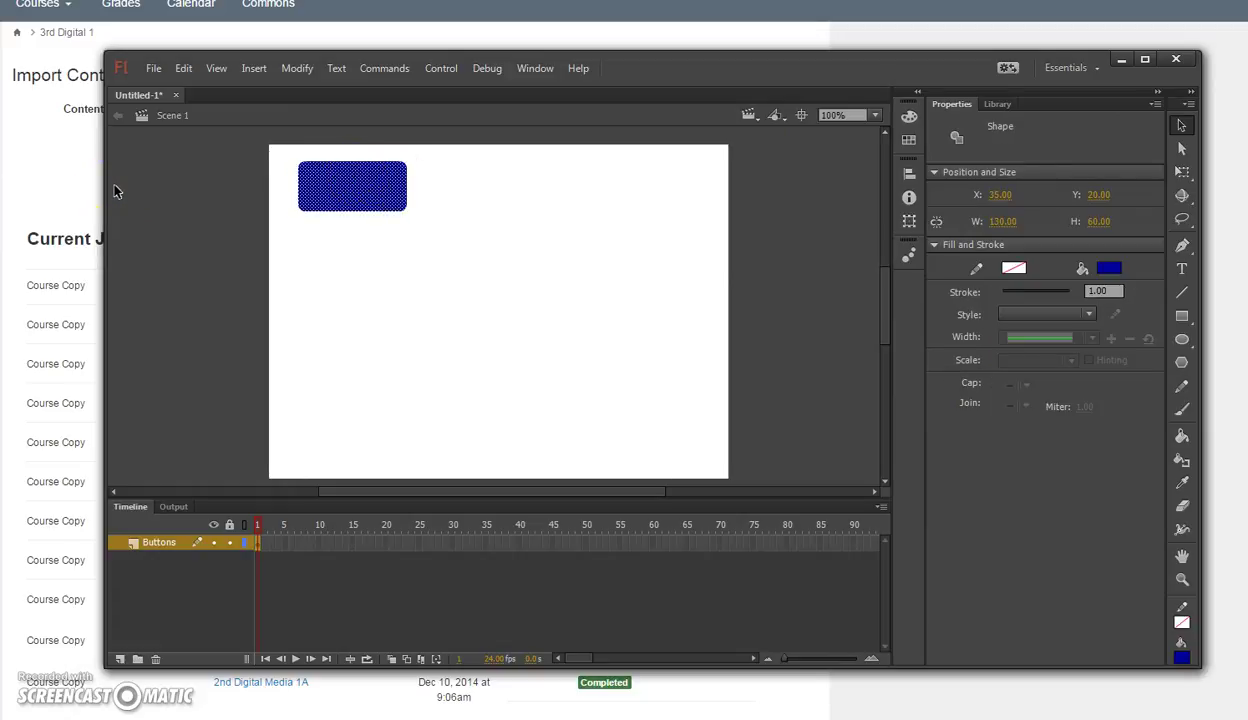
{"action": "key", "text": "ctrl+v"}
{"action": "left_click_drag", "start_coordinate": [518, 330], "coordinate": [525, 208]}
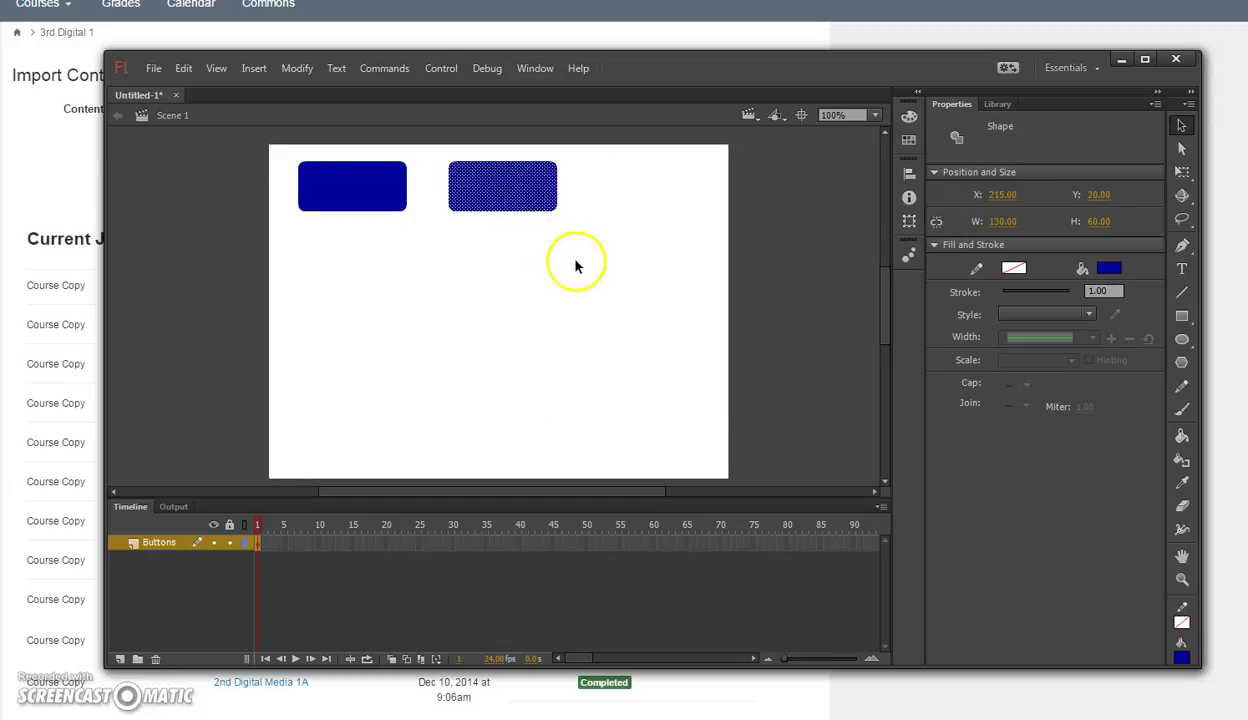
{"action": "key", "text": "ctrl+v"}
{"action": "left_click_drag", "start_coordinate": [524, 312], "coordinate": [676, 201]}
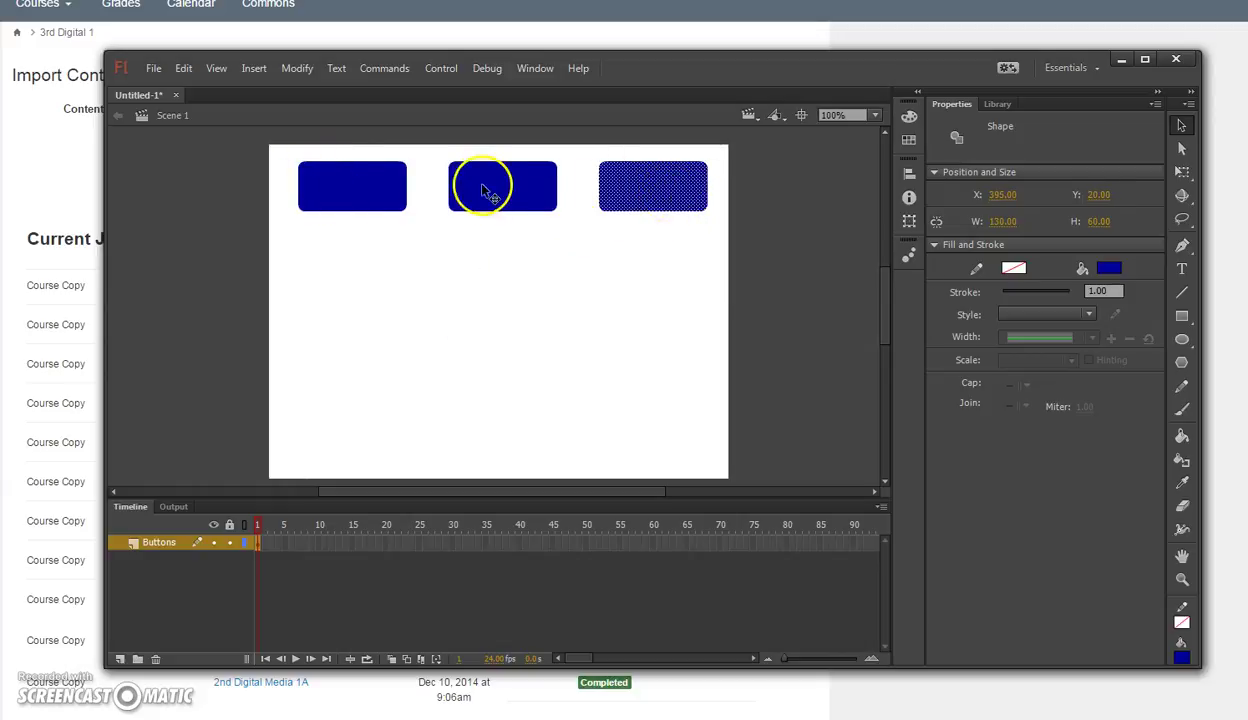
Step: Nudge the three rectangles left so that they sit at X 28, X 204 and X 386
{"action": "left_click", "coordinate": [353, 191]}
{"action": "key", "text": "Left"}
{"action": "key", "text": "Left"}
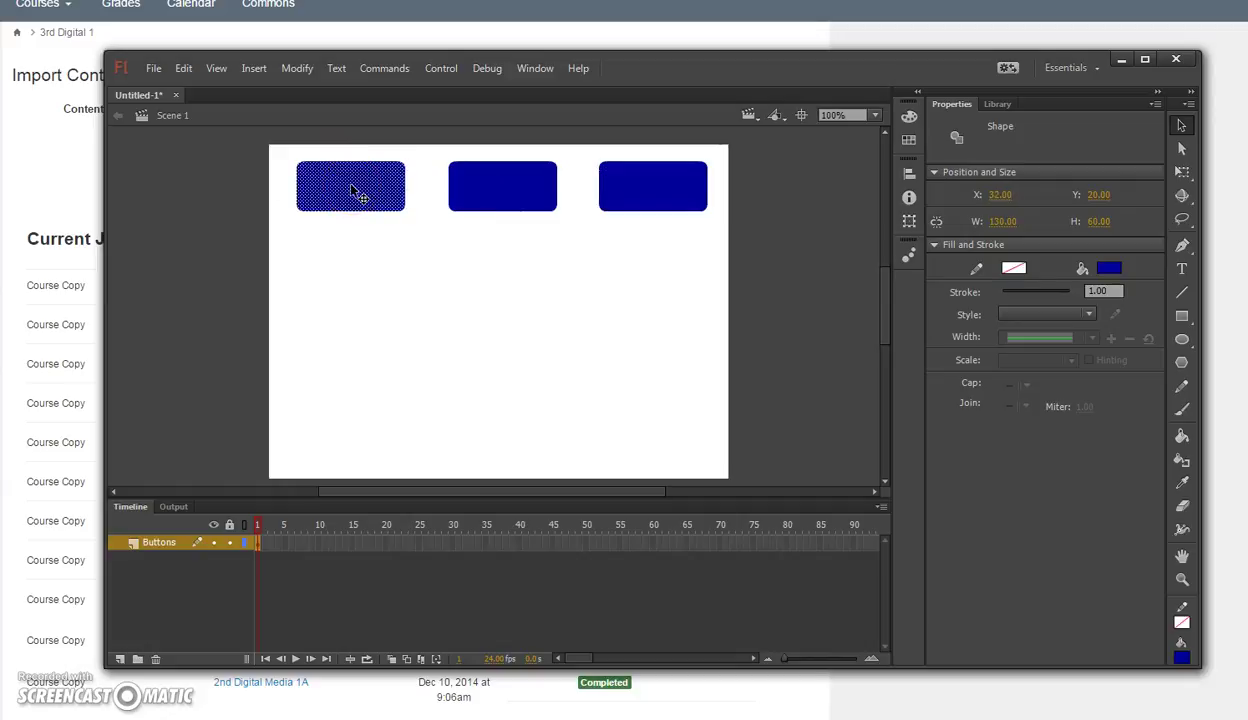
{"action": "key", "text": "Left"}
{"action": "key", "text": "Left"}
{"action": "left_click", "coordinate": [510, 187]}
{"action": "key", "text": "Left"}
{"action": "key", "text": "Left"}
{"action": "key", "text": "Left"}
{"action": "key", "text": "Left"}
{"action": "key", "text": "Left"}
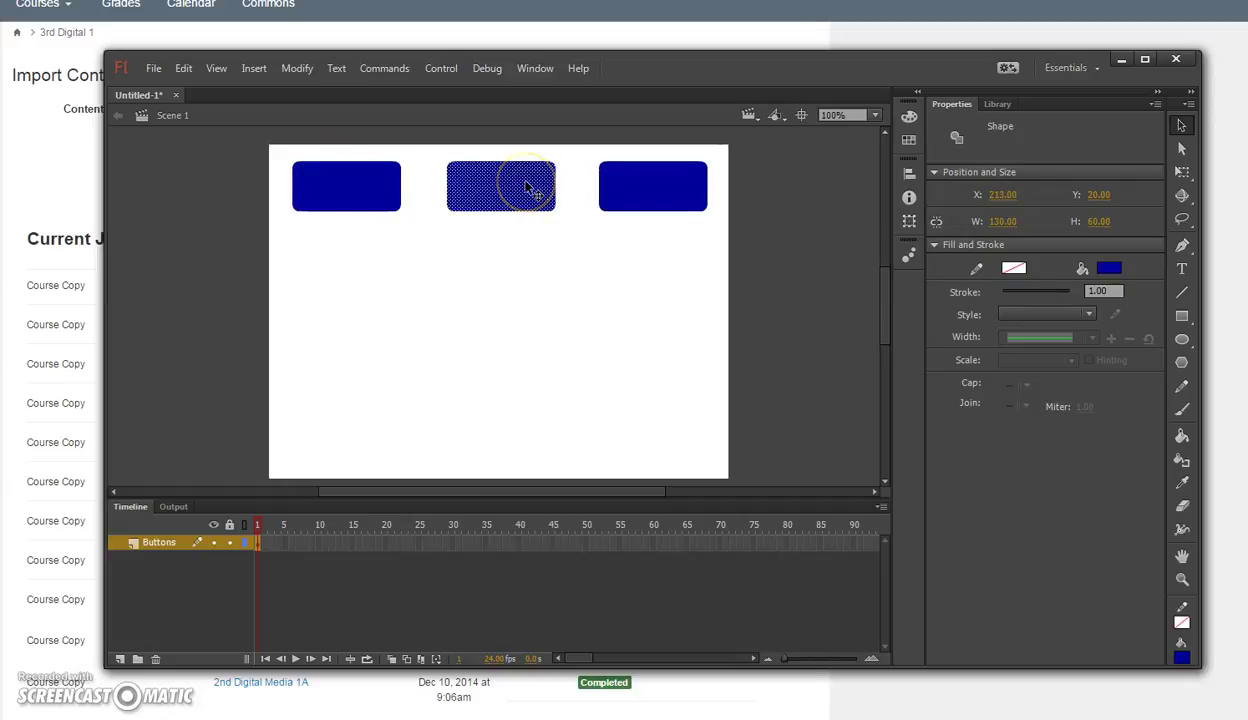
{"action": "left_click", "coordinate": [657, 188]}
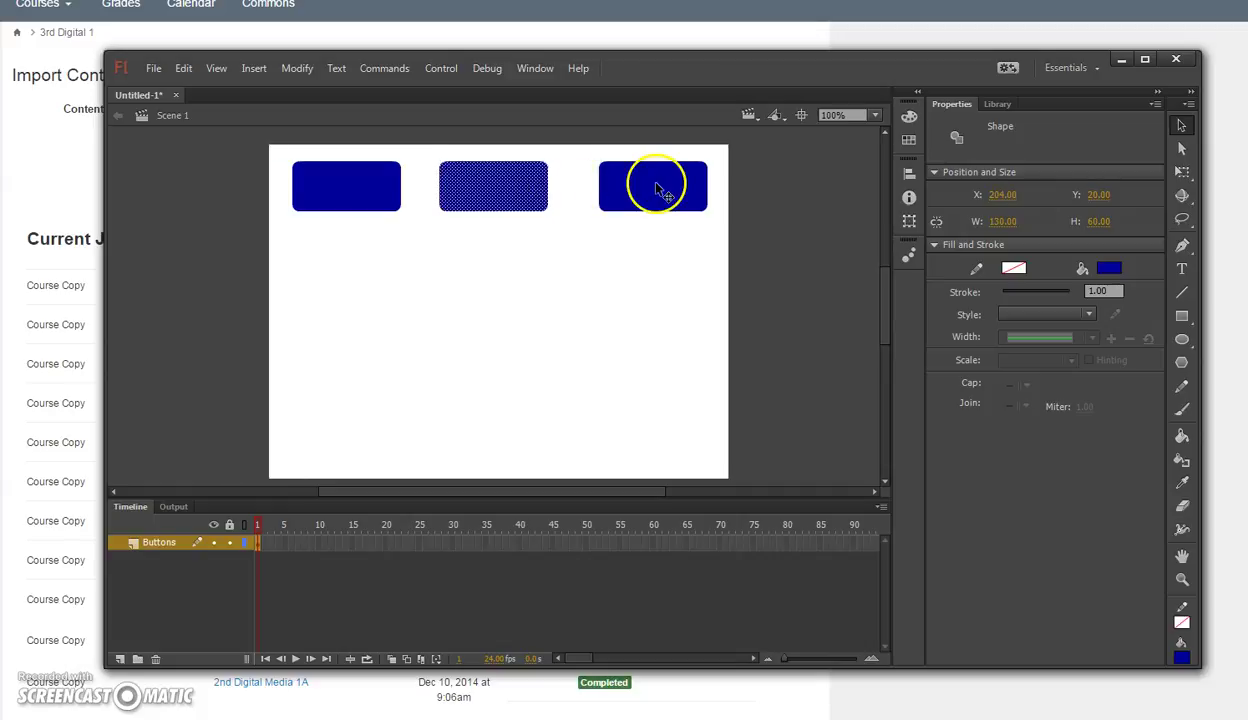
{"action": "key", "text": "Left"}
{"action": "key", "text": "Left"}
{"action": "key", "text": "Left"}
{"action": "key", "text": "Left"}
{"action": "key", "text": "Left"}
{"action": "key", "text": "Left"}
{"action": "key", "text": "Left"}
{"action": "key", "text": "Left"}
{"action": "key", "text": "Left"}
{"action": "key", "text": "Left"}
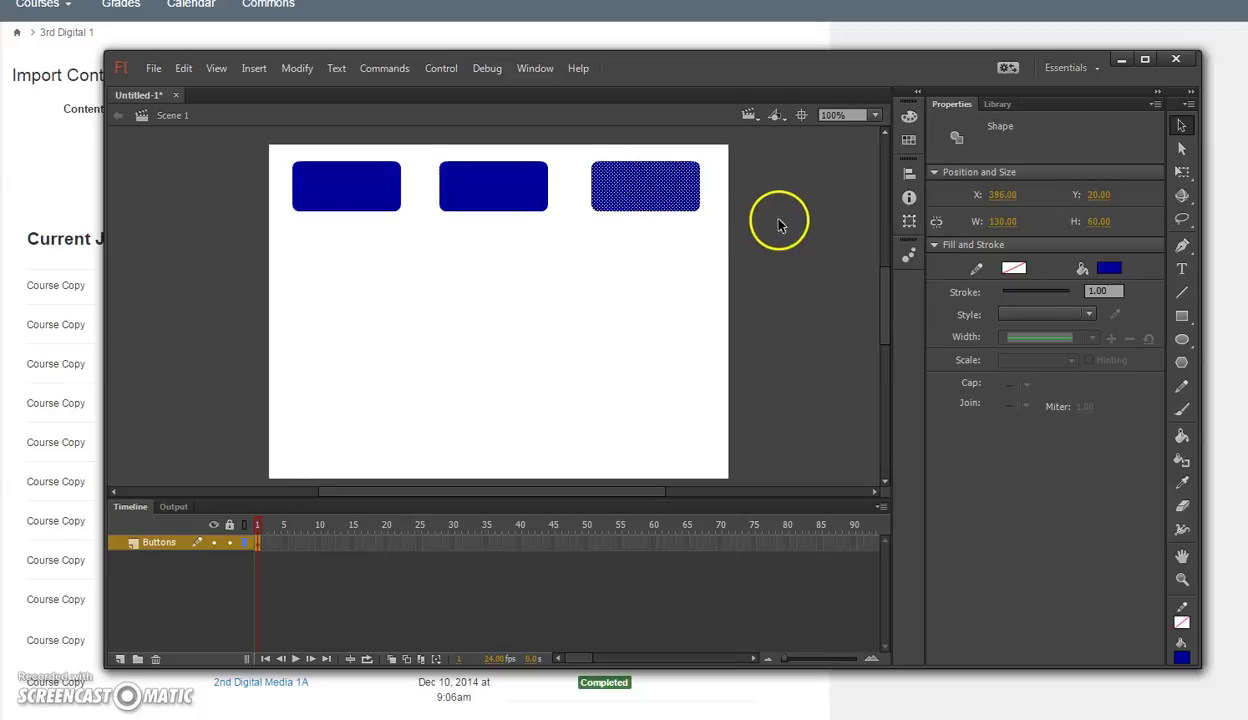
{"action": "left_click", "coordinate": [783, 223]}
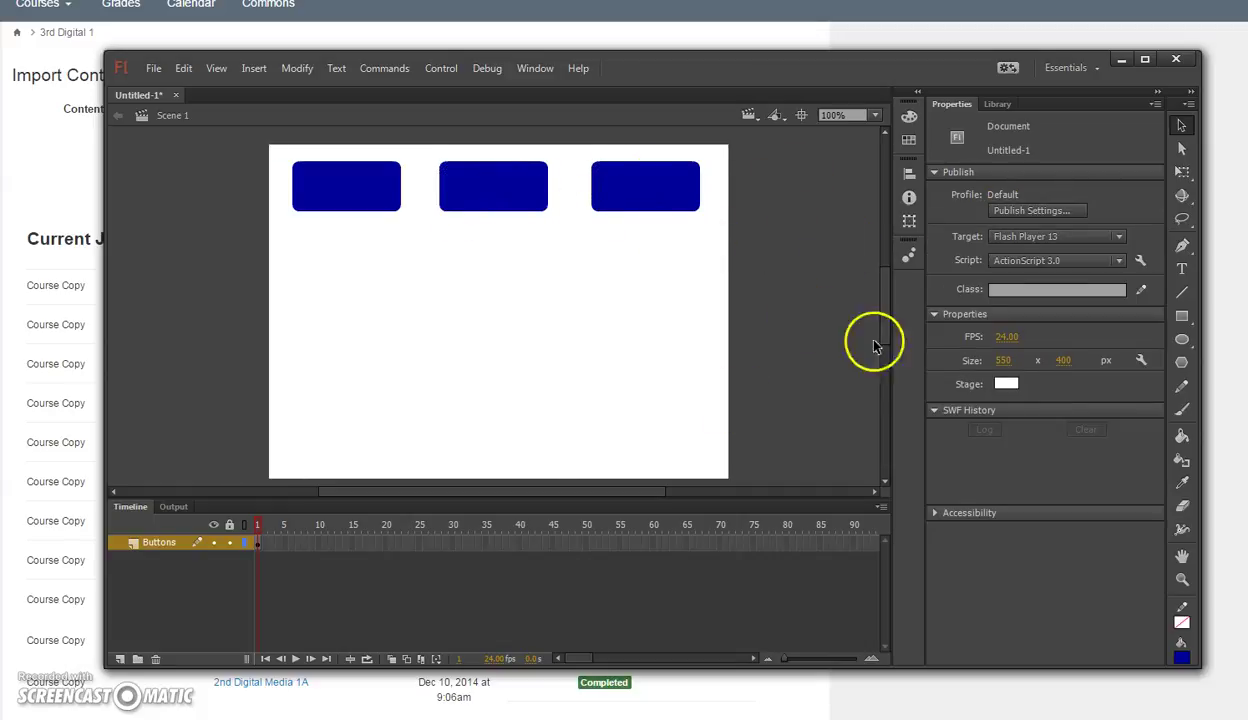
Step: Add the static text "Bounce" in white and centre it on the first rectangle
{"action": "left_click", "coordinate": [1182, 270]}
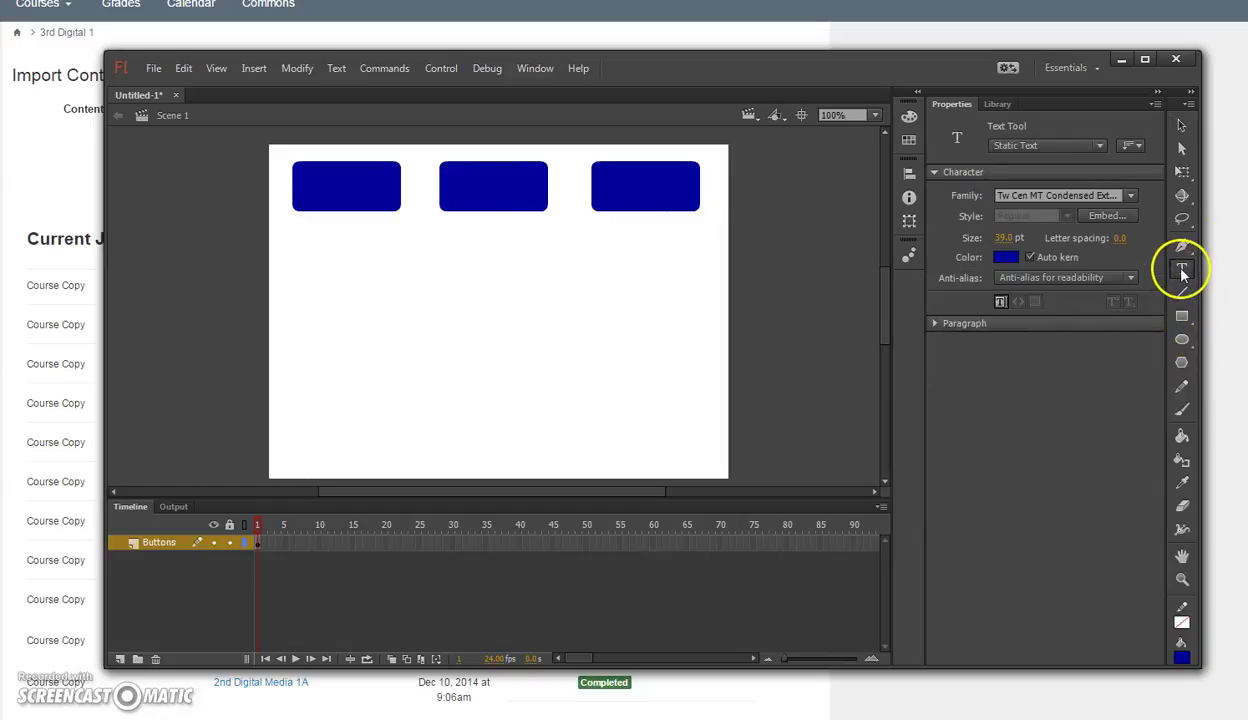
{"action": "left_click", "coordinate": [1020, 262]}
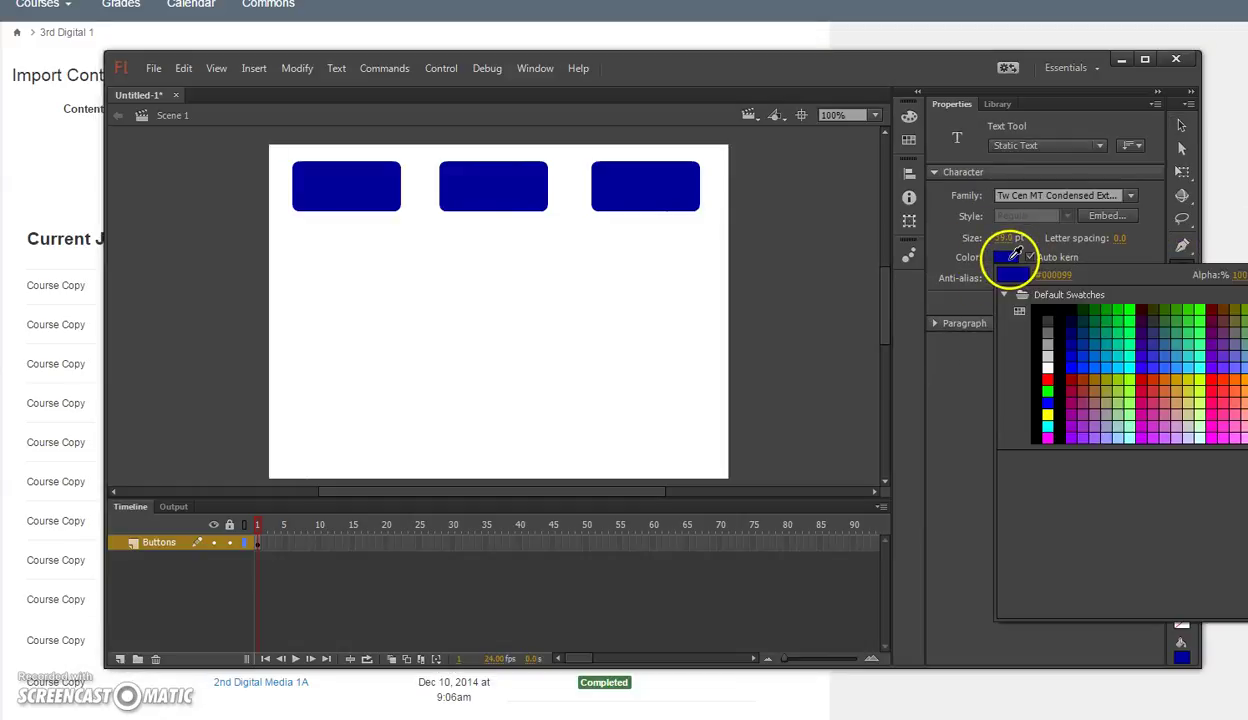
{"action": "left_click", "coordinate": [1048, 358]}
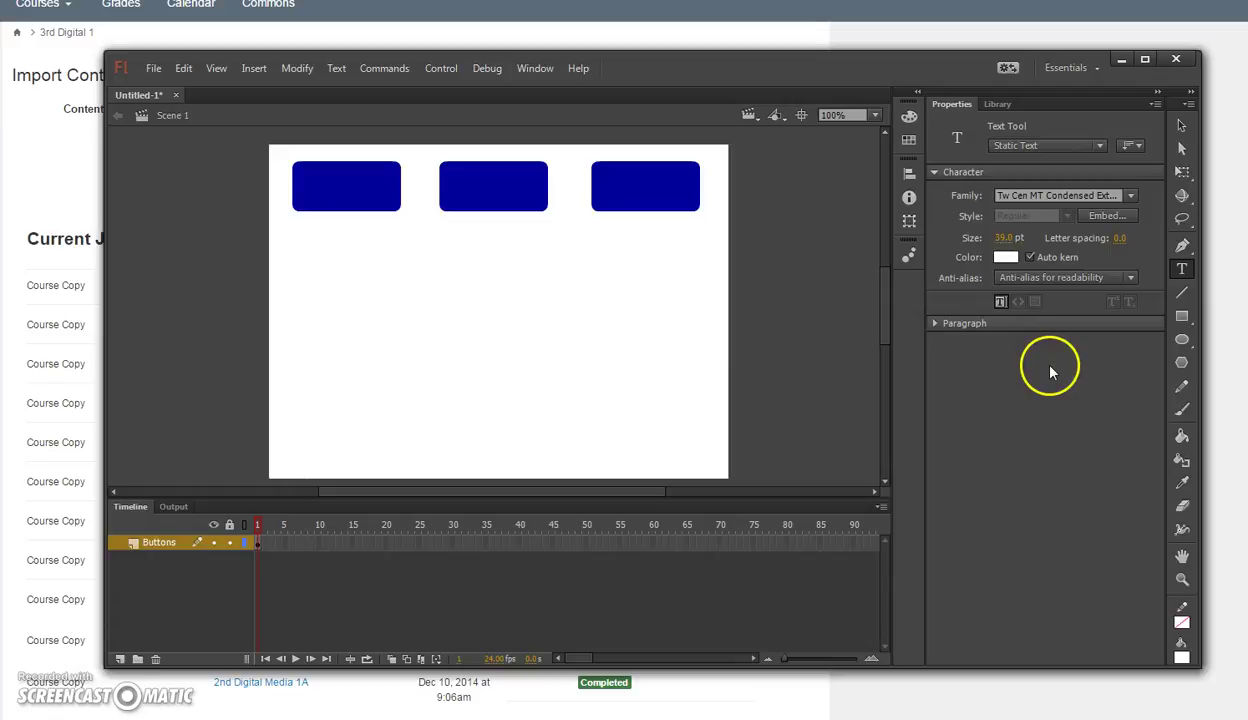
{"action": "left_click", "coordinate": [310, 163]}
{"action": "type", "text": "Bounce"}
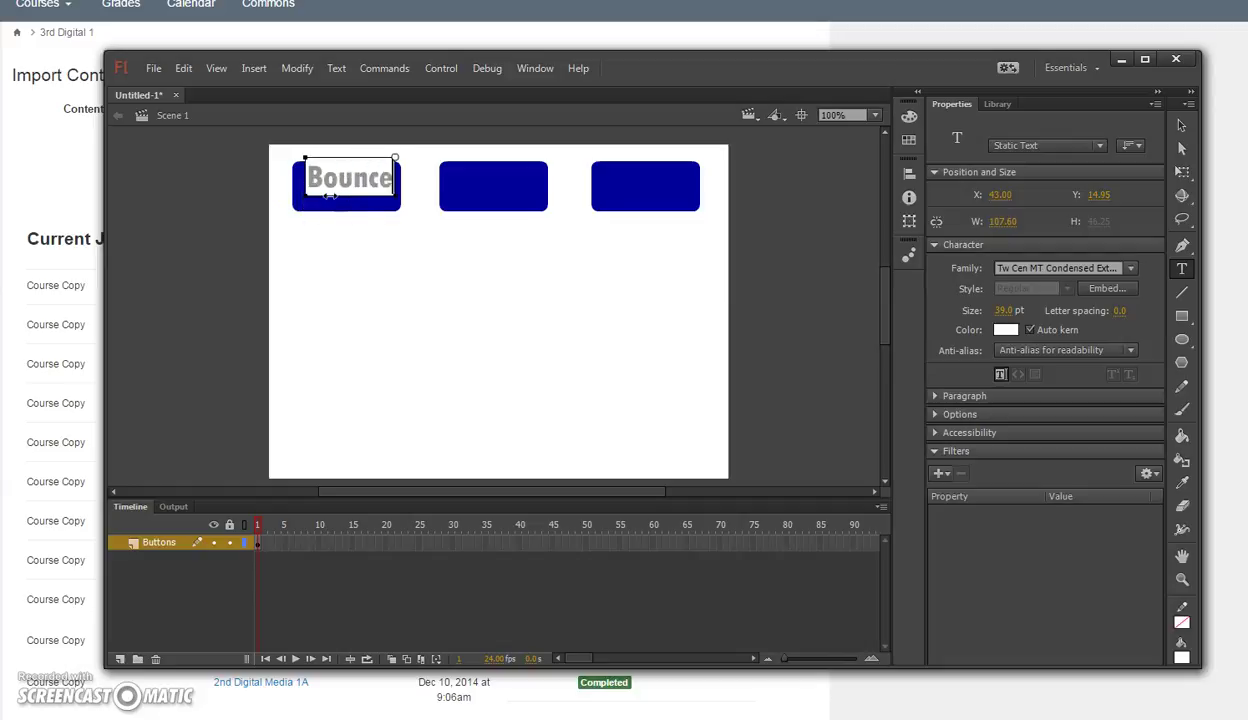
{"action": "left_click", "coordinate": [1181, 125]}
{"action": "left_click_drag", "start_coordinate": [368, 190], "coordinate": [366, 194]}
Step: Add the white text "Fly In" and centre it on the middle rectangle
{"action": "left_click", "coordinate": [1181, 268]}
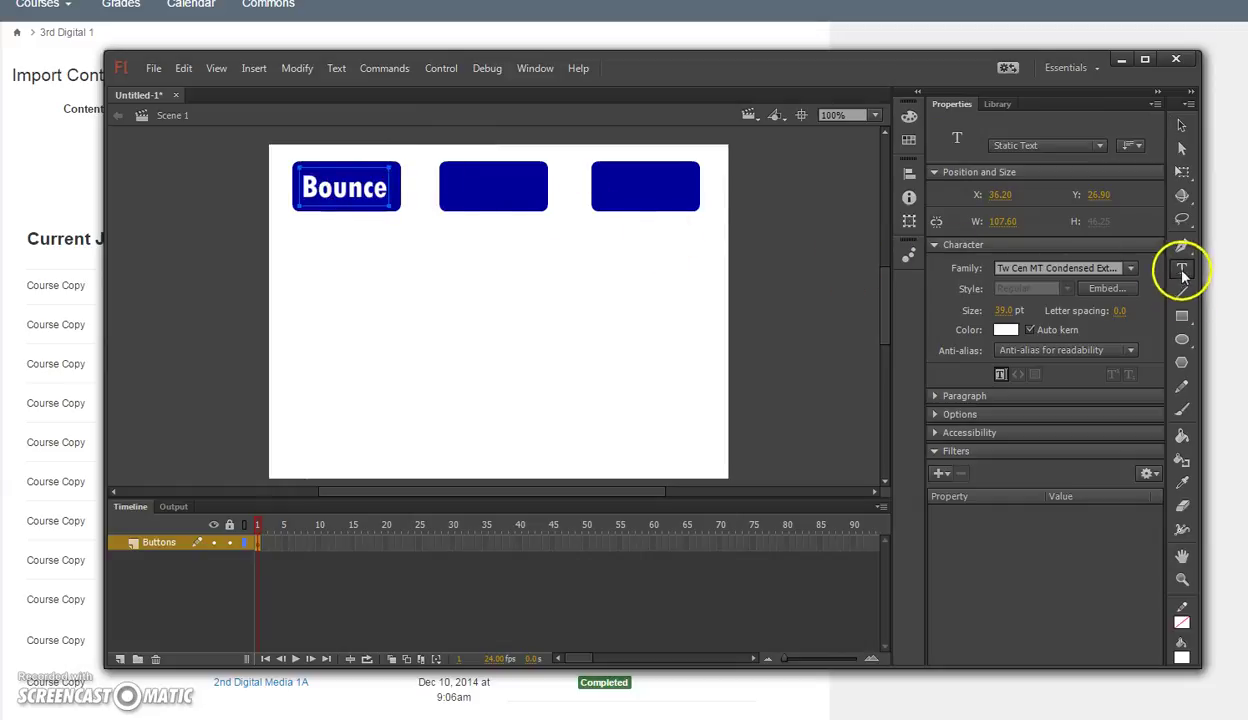
{"action": "left_click", "coordinate": [454, 189]}
{"action": "left_click", "coordinate": [453, 158]}
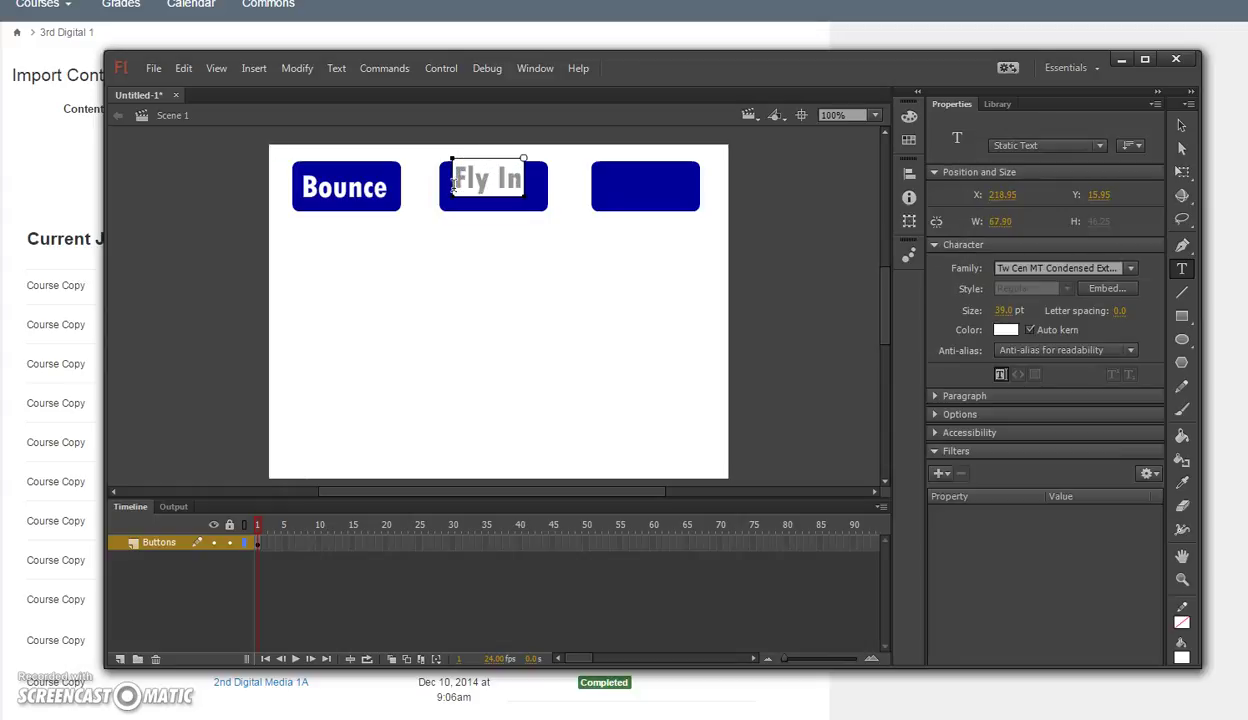
{"action": "left_click", "coordinate": [1181, 125]}
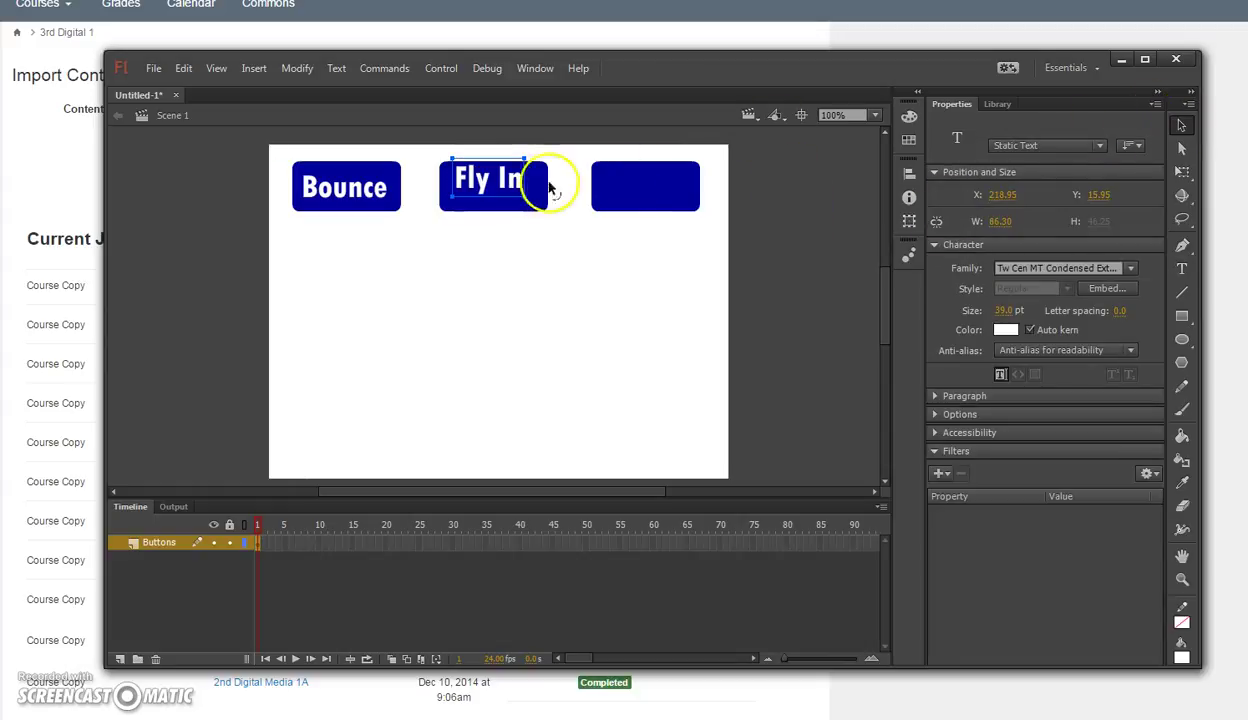
{"action": "left_click_drag", "start_coordinate": [500, 179], "coordinate": [508, 190]}
Step: Add the white text "Zoom" and centre it on the third rectangle
{"action": "left_click", "coordinate": [1181, 268]}
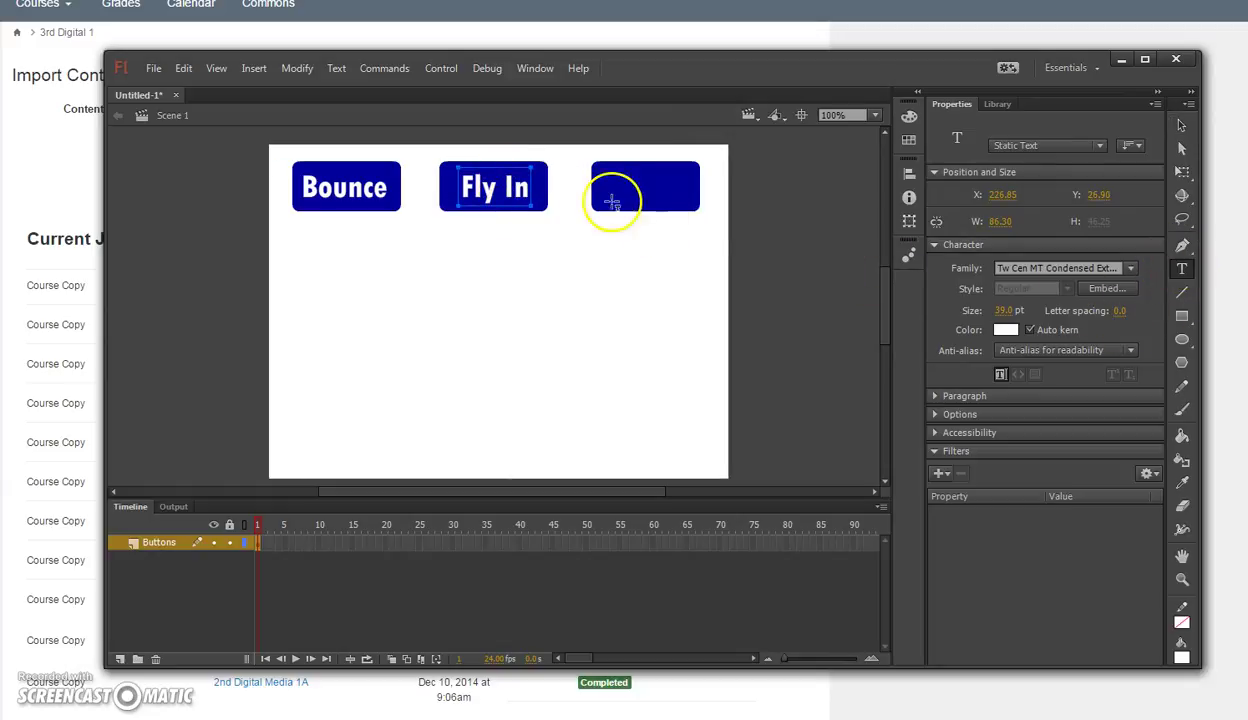
{"action": "left_click", "coordinate": [615, 170]}
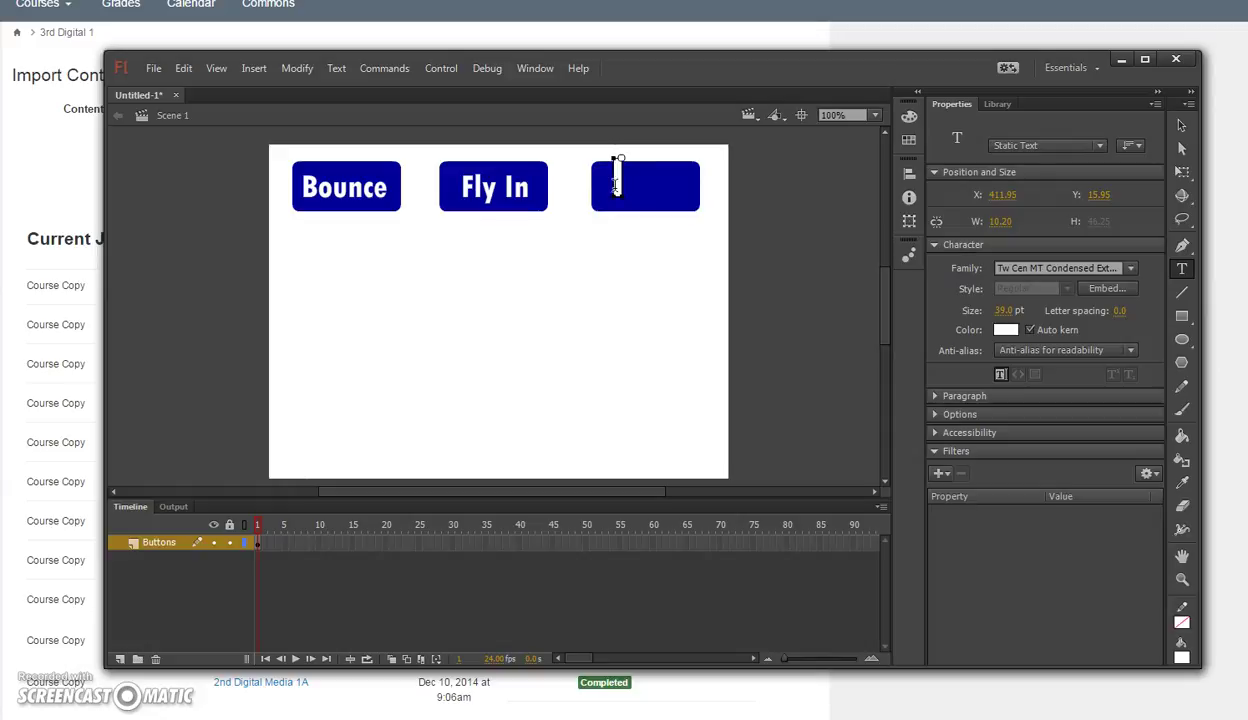
{"action": "type", "text": "Zoom"}
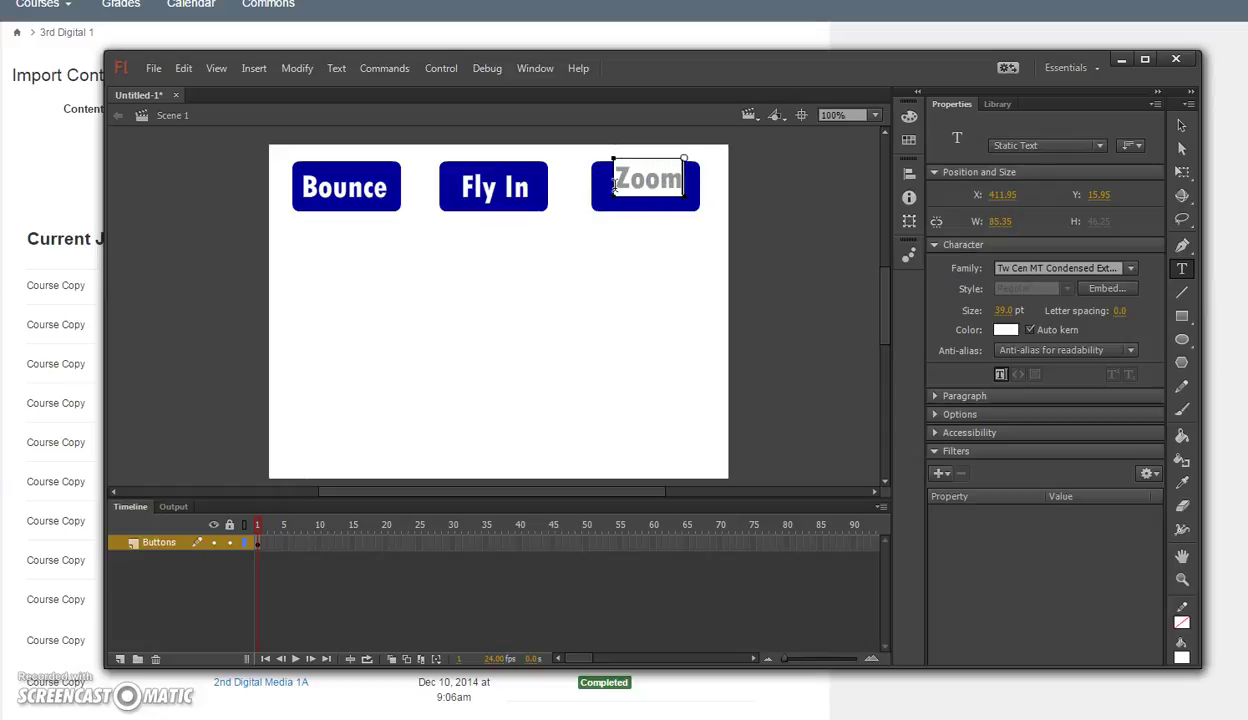
{"action": "left_click", "coordinate": [1181, 125]}
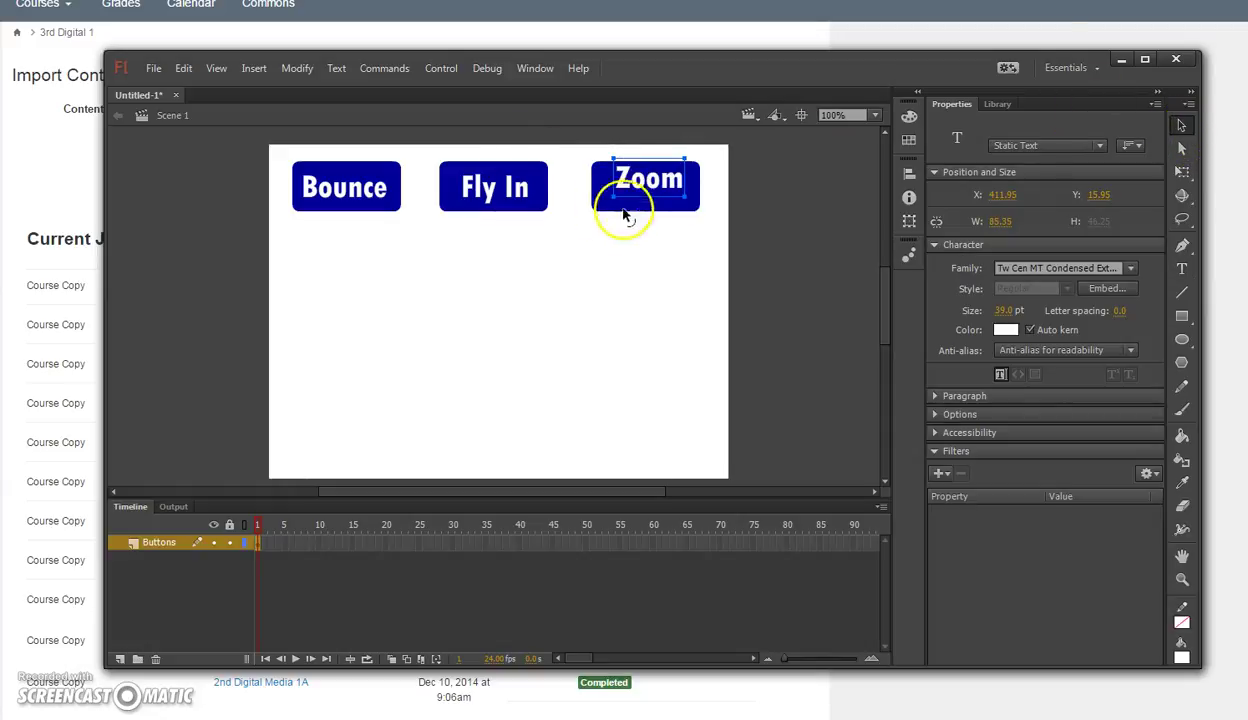
{"action": "left_click_drag", "start_coordinate": [628, 190], "coordinate": [627, 196]}
{"action": "left_click", "coordinate": [618, 265]}
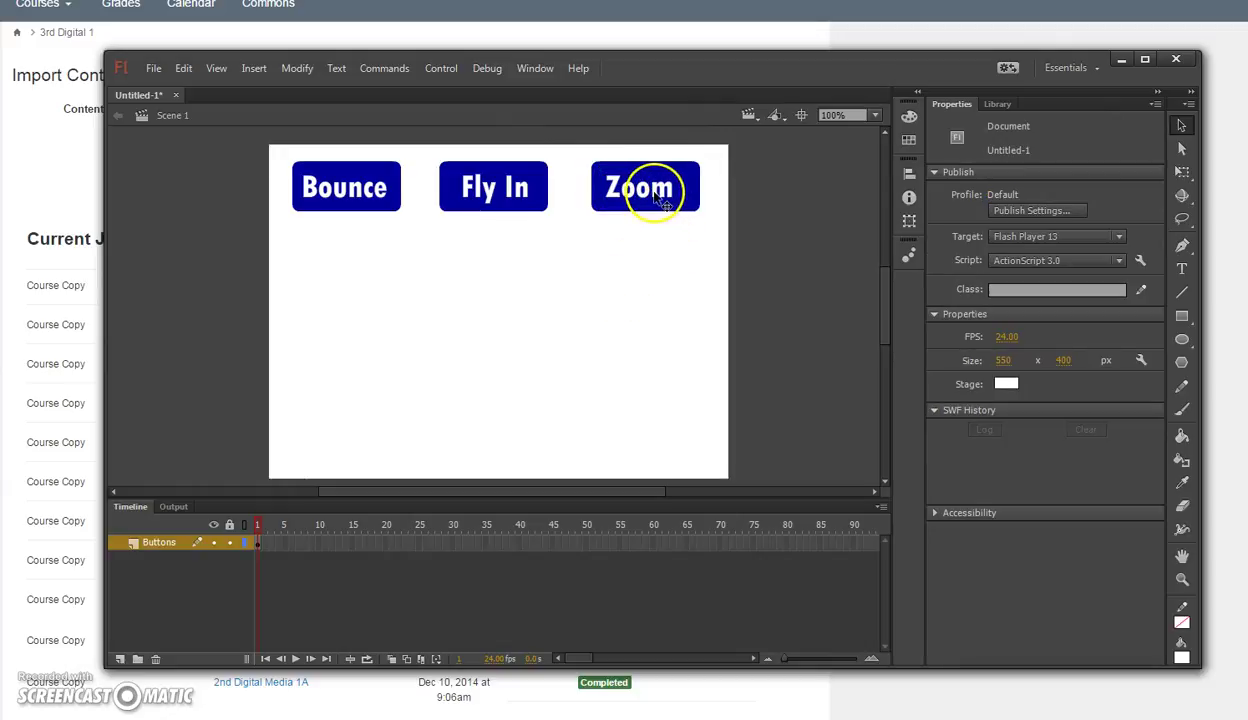
{"action": "left_click_drag", "start_coordinate": [662, 199], "coordinate": [668, 203]}
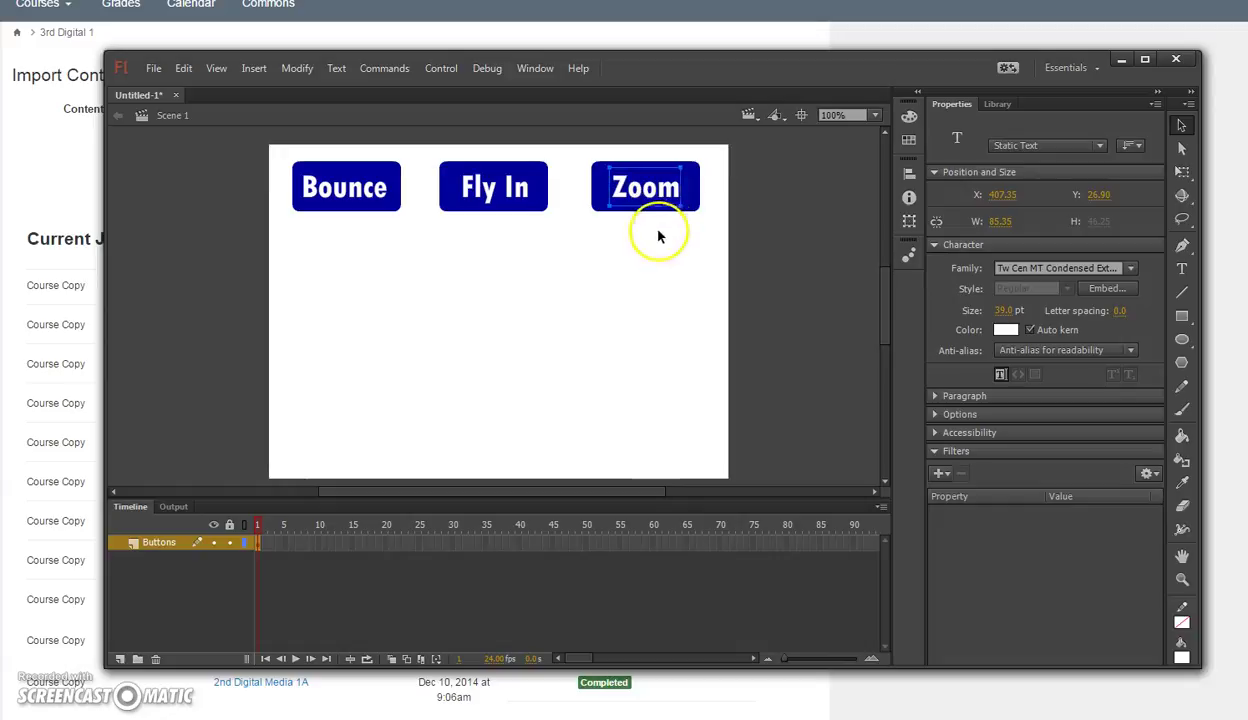
{"action": "left_click", "coordinate": [641, 240]}
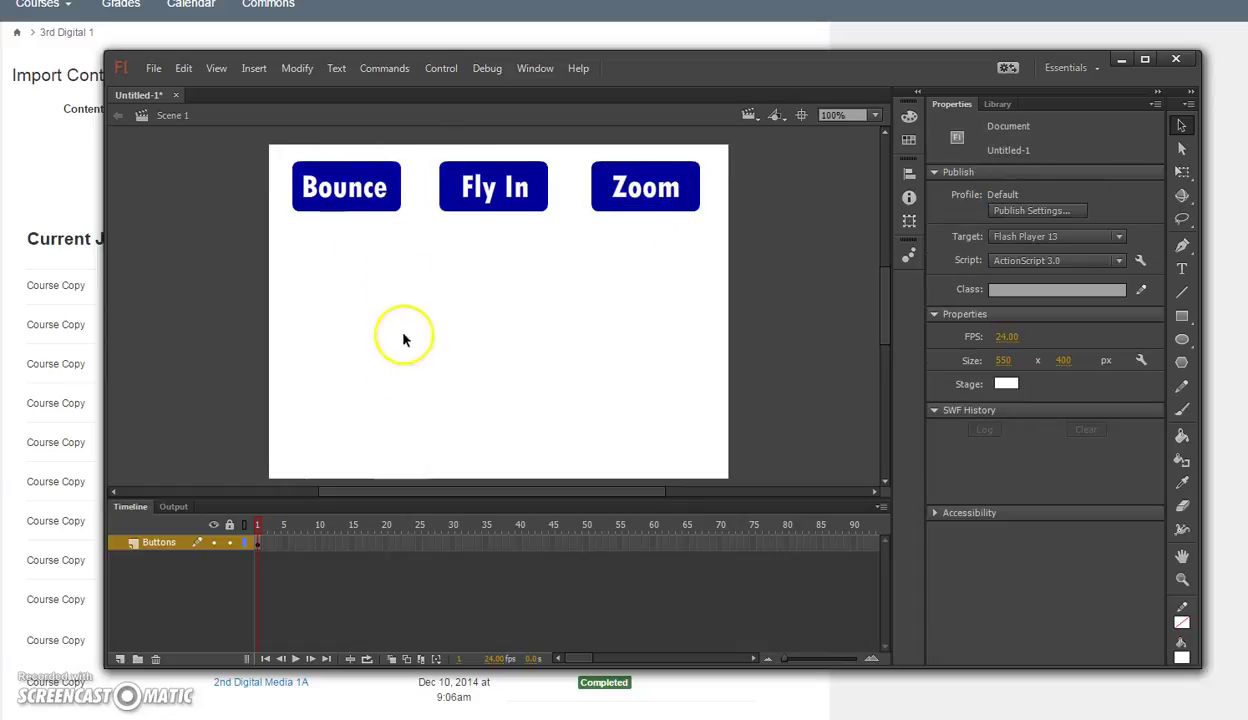
Step: Convert the first rectangle together with its Bounce text into a Button symbol named Bounce
{"action": "left_click", "coordinate": [268, 155]}
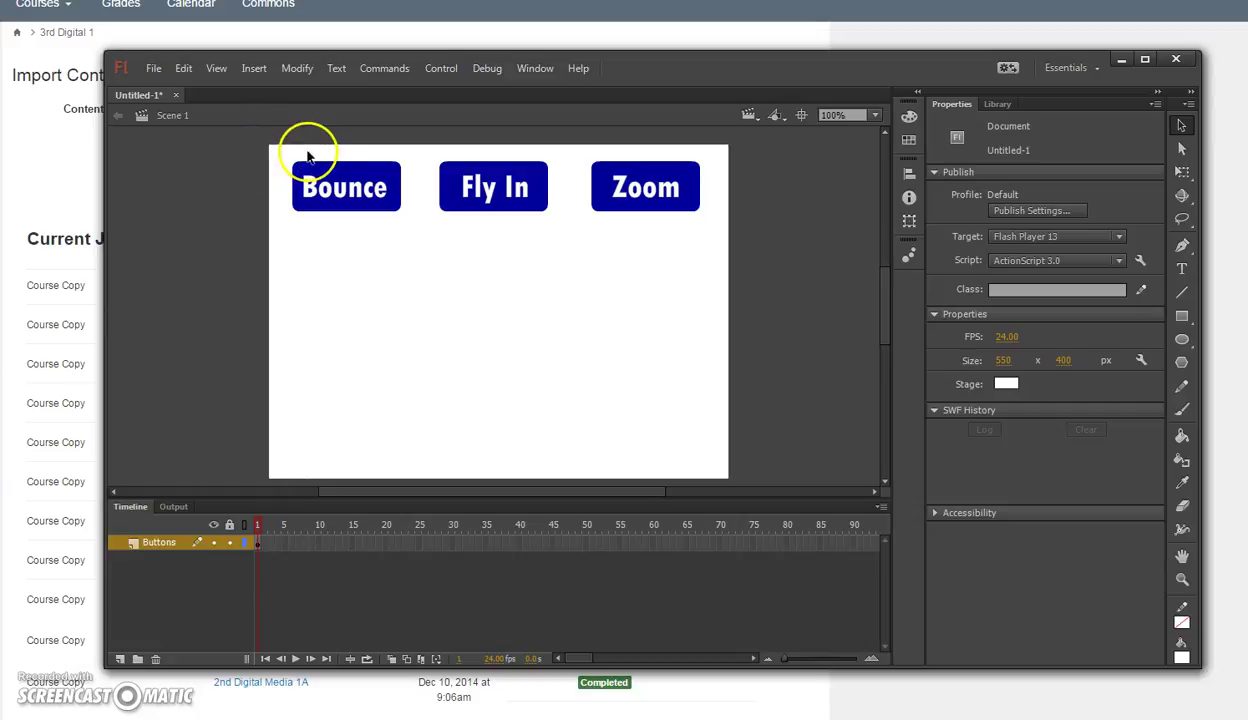
{"action": "left_click_drag", "start_coordinate": [279, 158], "coordinate": [420, 248]}
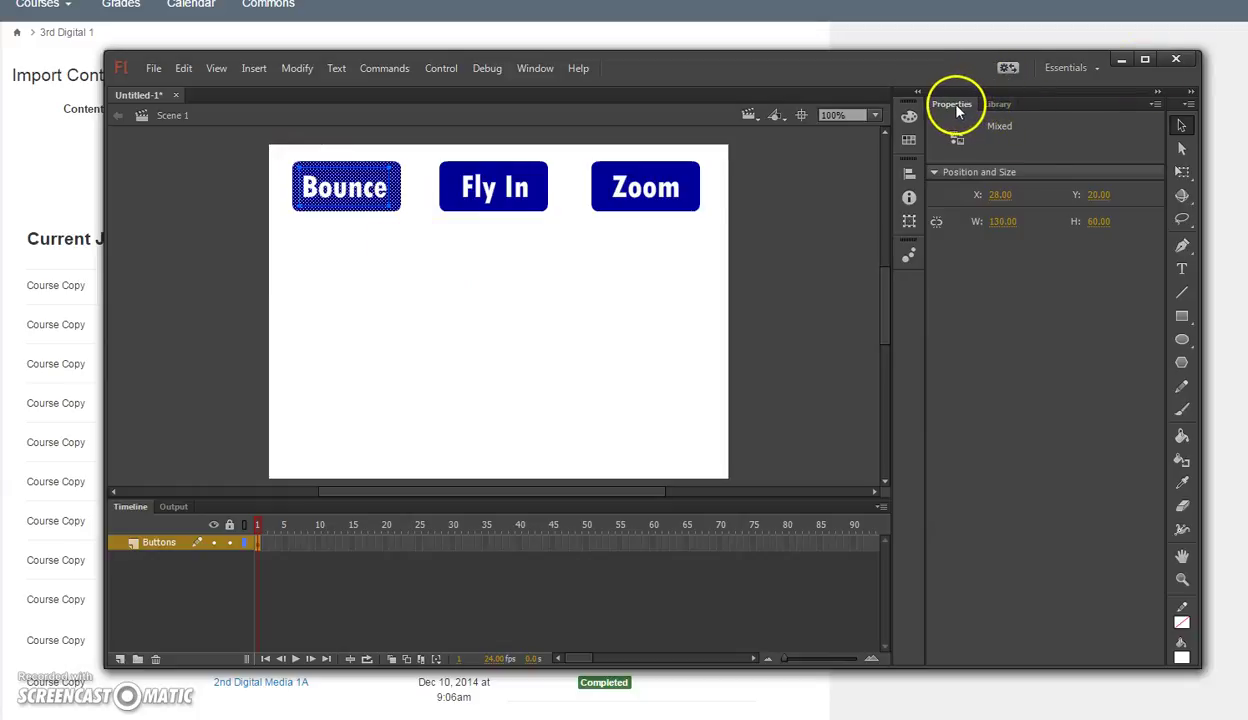
{"action": "left_click", "coordinate": [296, 69]}
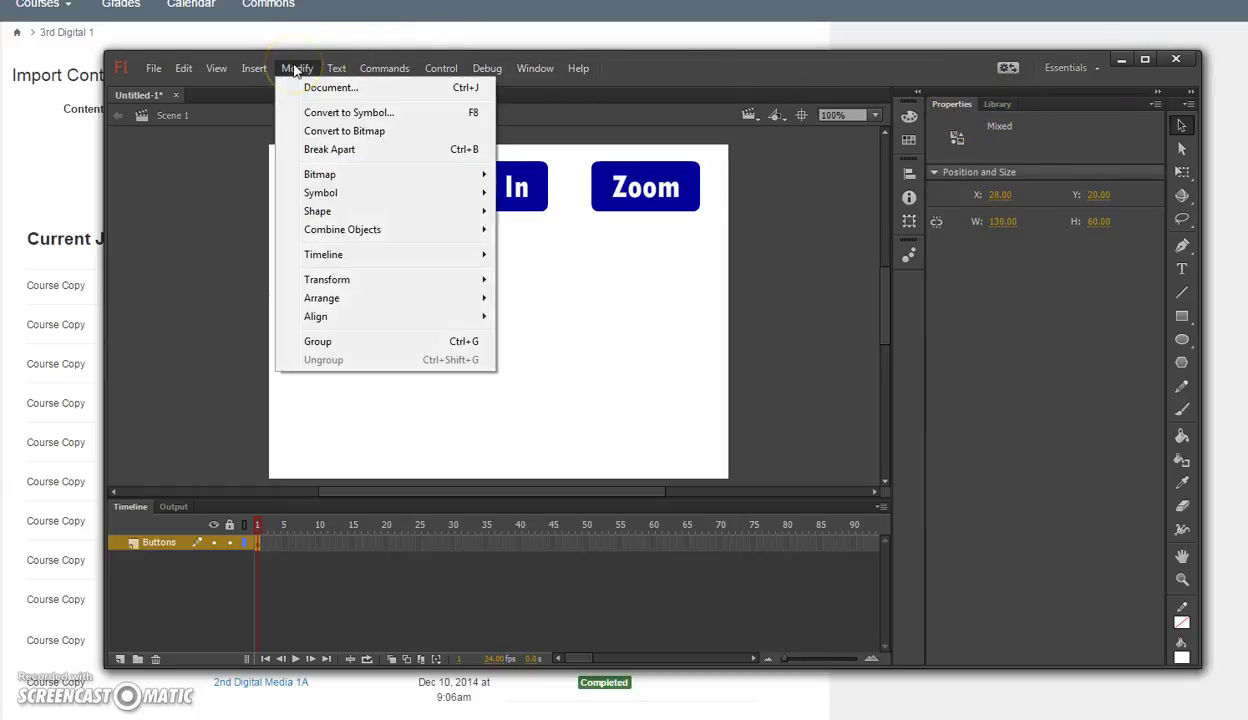
{"action": "left_click", "coordinate": [334, 118]}
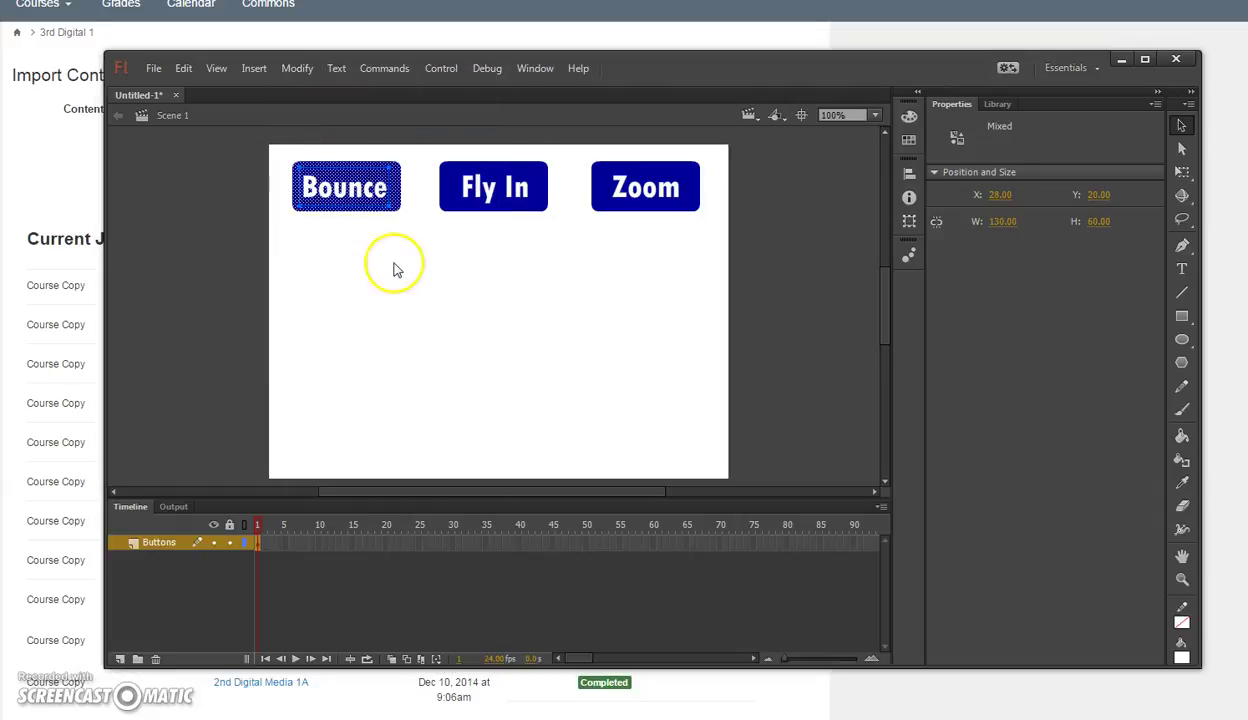
{"action": "left_click_drag", "start_coordinate": [50, 314], "coordinate": [571, 307]}
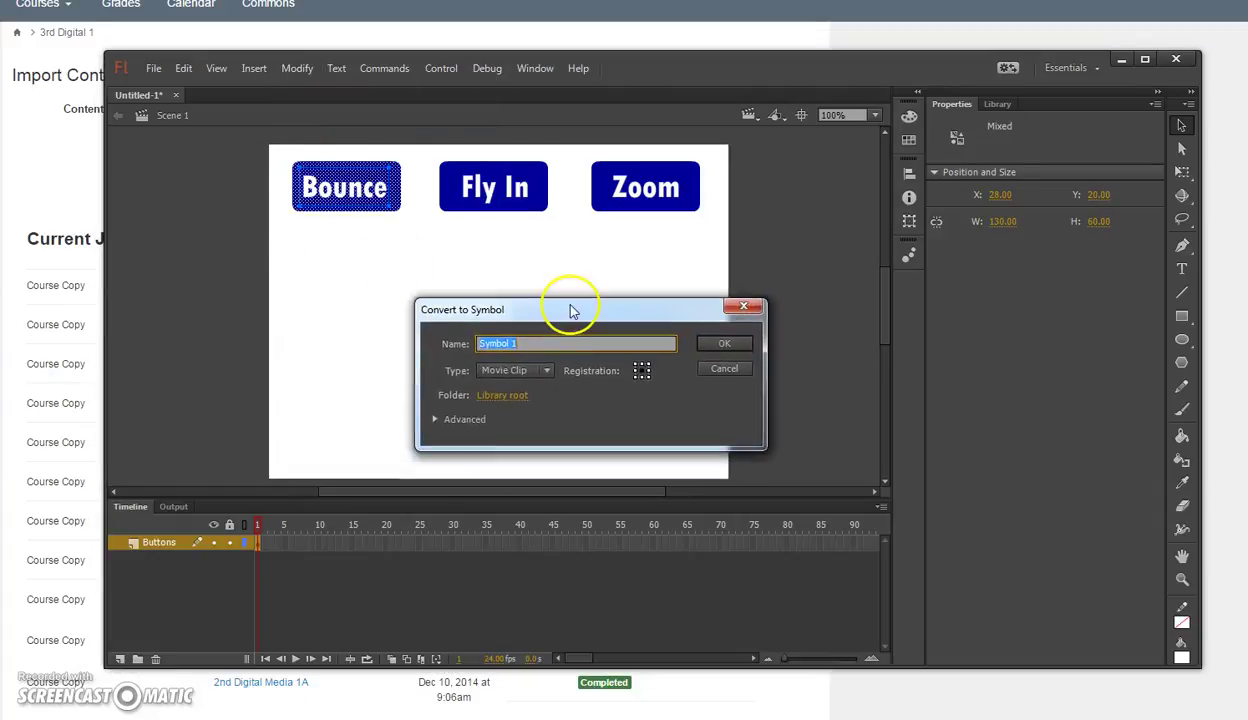
{"action": "left_click", "coordinate": [536, 370]}
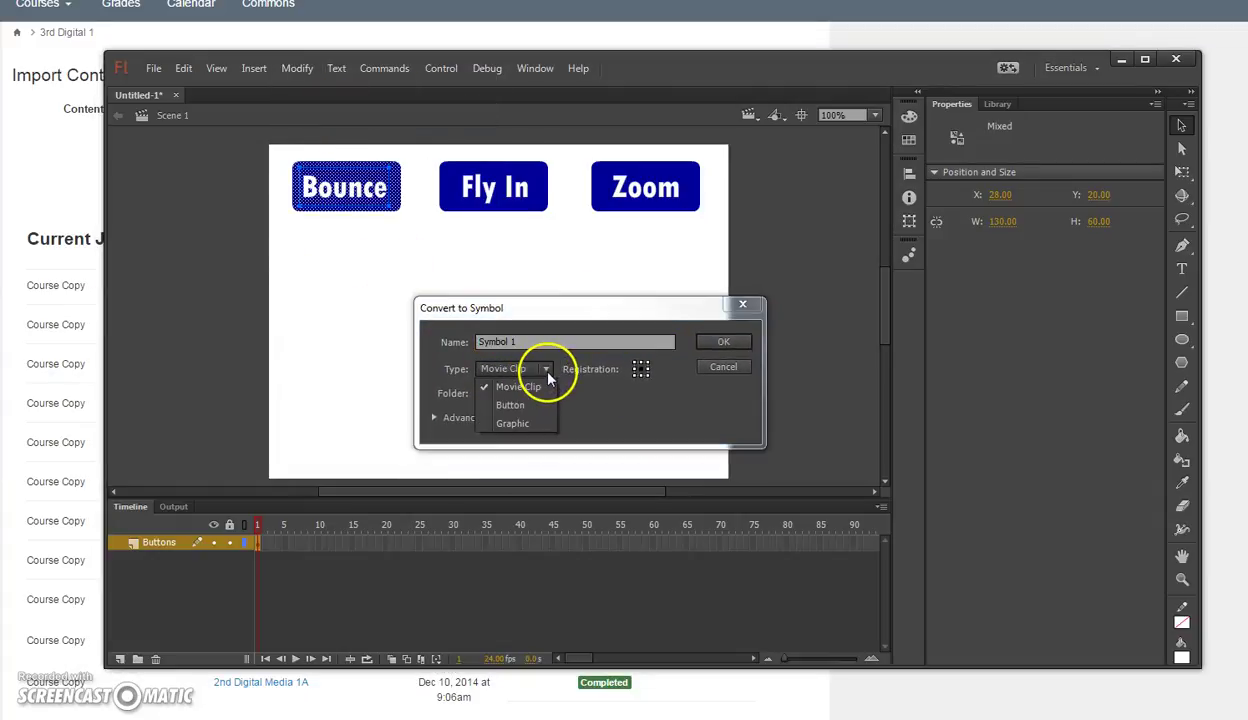
{"action": "left_click", "coordinate": [520, 405]}
{"action": "left_click_drag", "start_coordinate": [529, 340], "coordinate": [417, 341]}
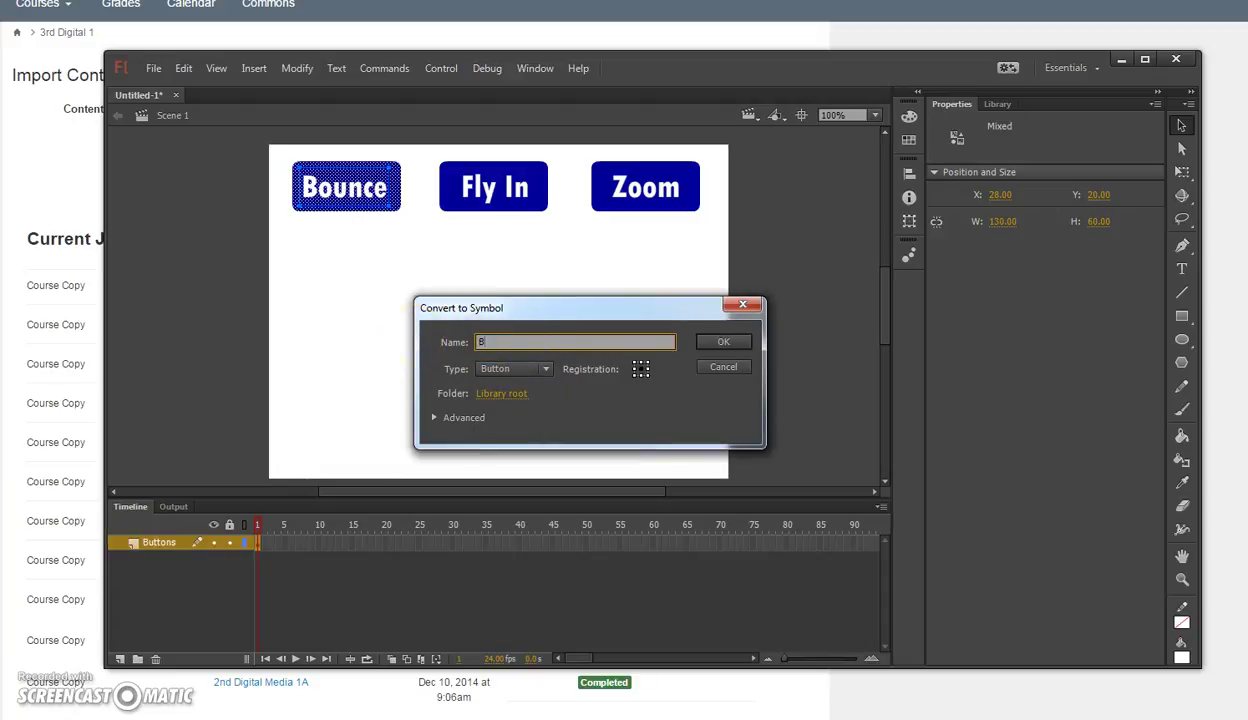
{"action": "type", "text": "Bounce"}
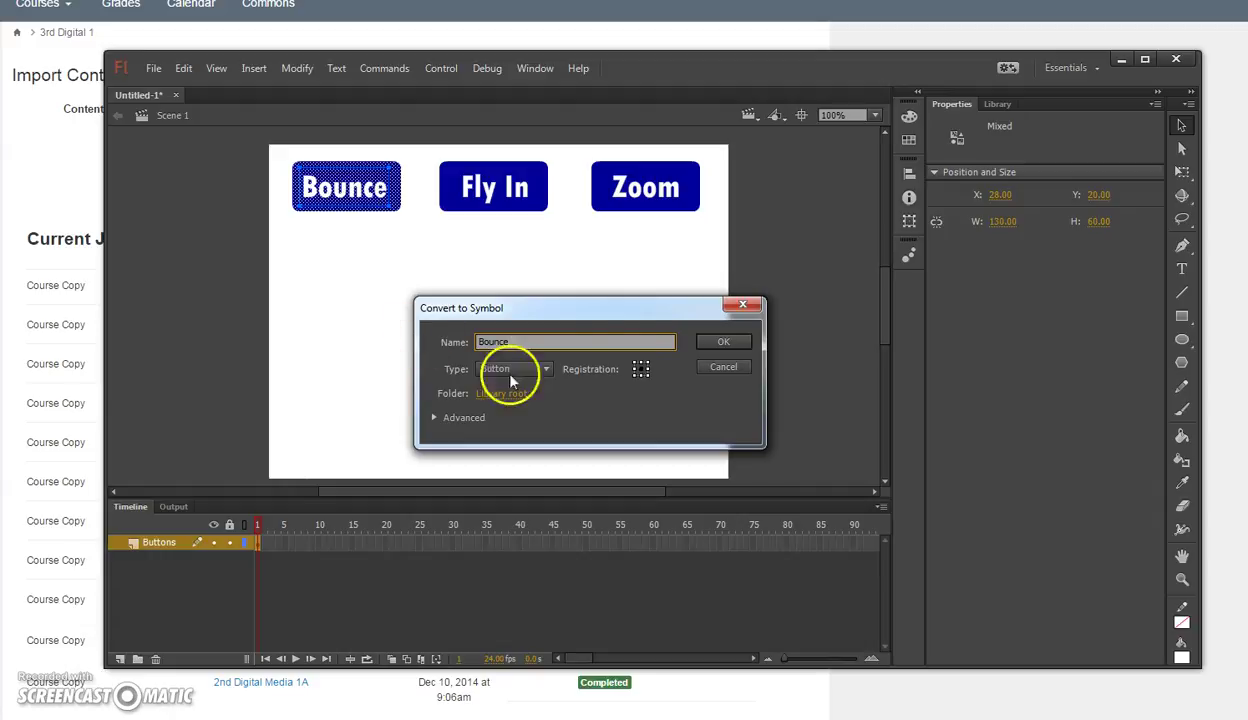
{"action": "left_click", "coordinate": [723, 341]}
Step: Convert the middle rectangle together with its Fly In text into a Button symbol named fly
{"action": "left_click_drag", "start_coordinate": [426, 153], "coordinate": [557, 241]}
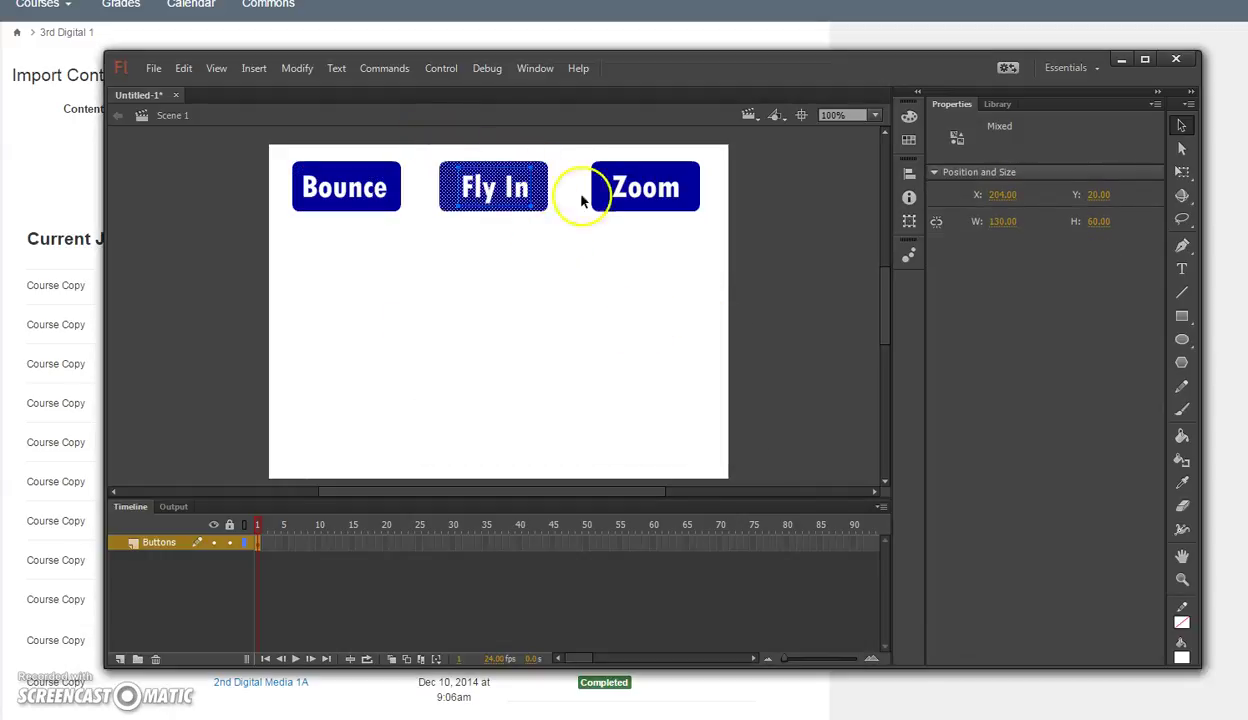
{"action": "left_click", "coordinate": [298, 69]}
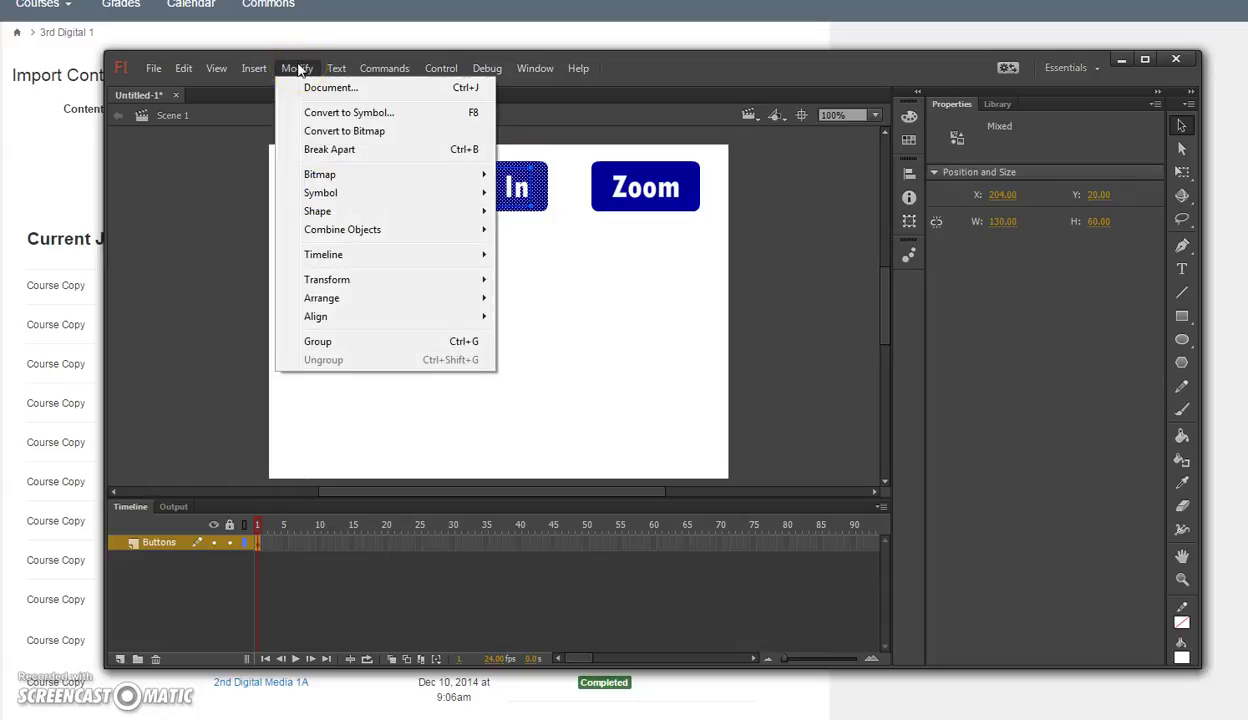
{"action": "left_click", "coordinate": [350, 113]}
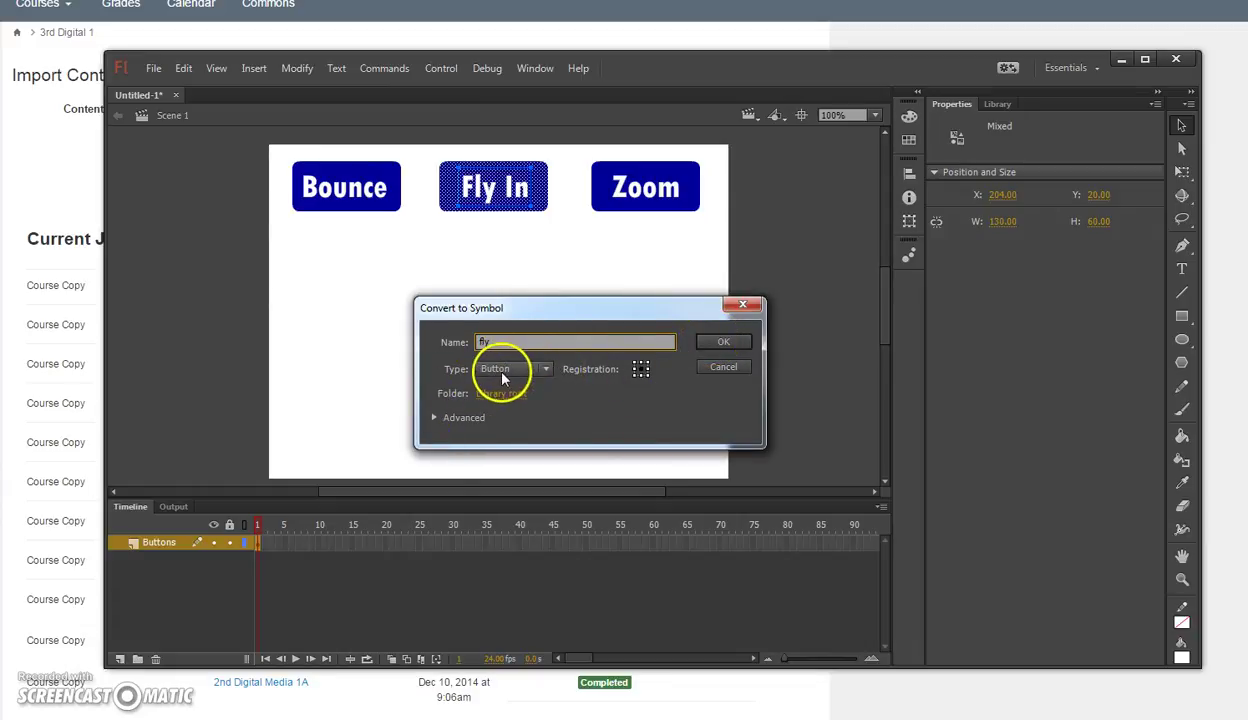
{"action": "left_click", "coordinate": [725, 341]}
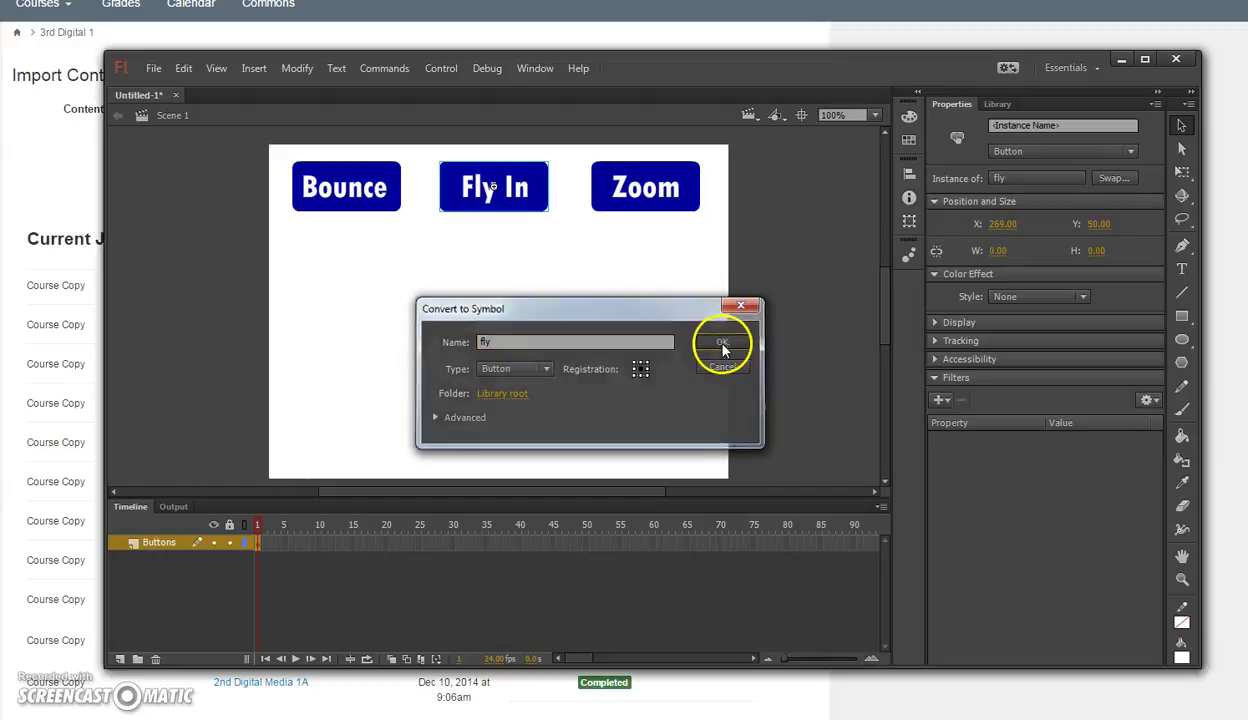
Step: Convert the third rectangle together with its Zoom text into a Button symbol named zoom
{"action": "left_click", "coordinate": [605, 192]}
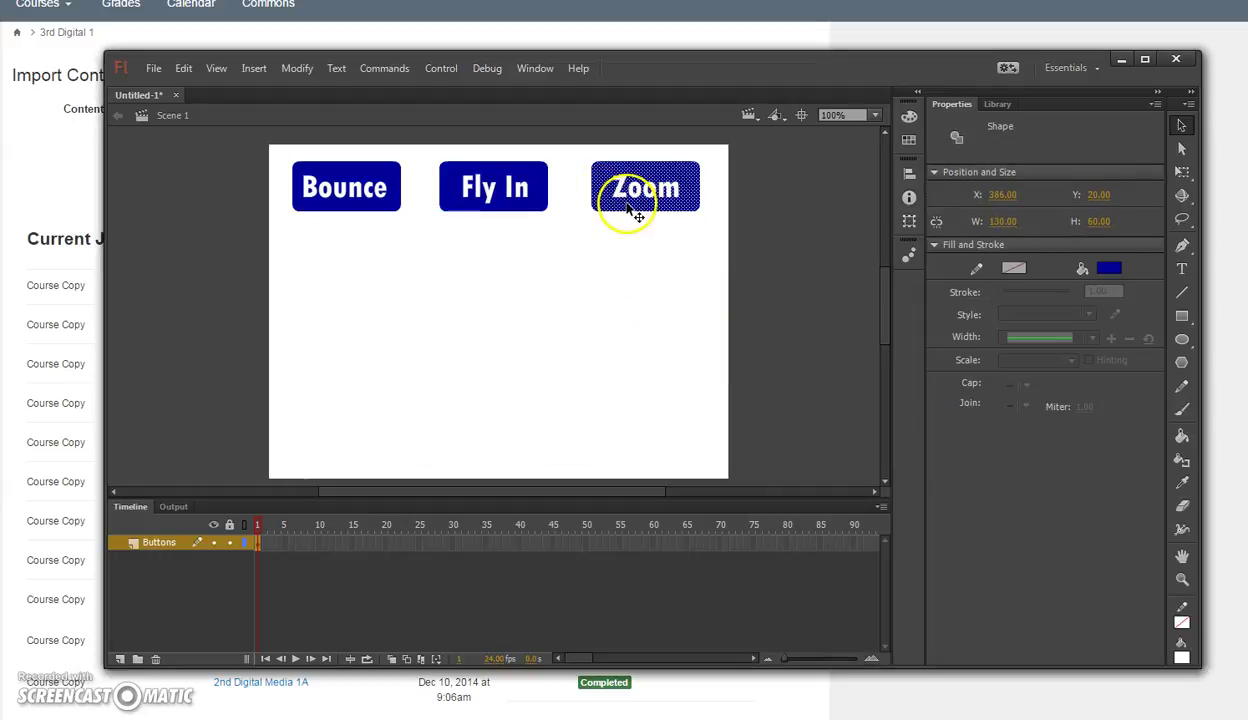
{"action": "left_click", "coordinate": [622, 198], "text": "shift"}
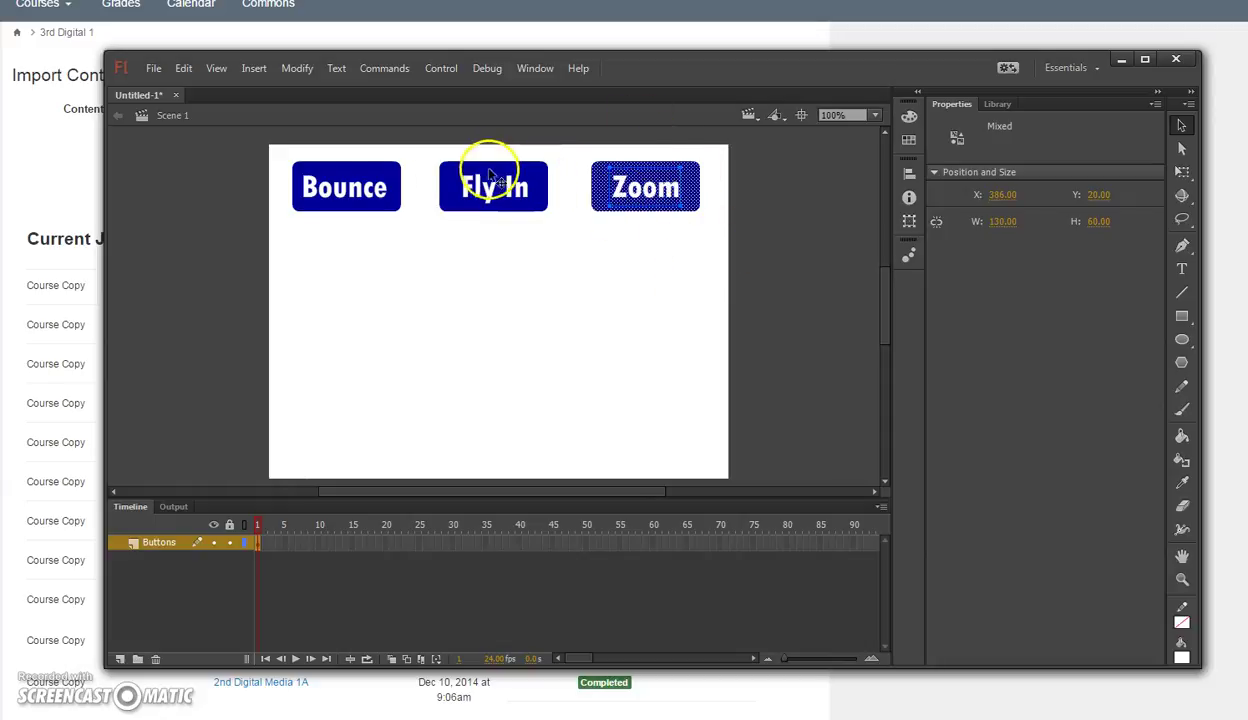
{"action": "left_click", "coordinate": [297, 68]}
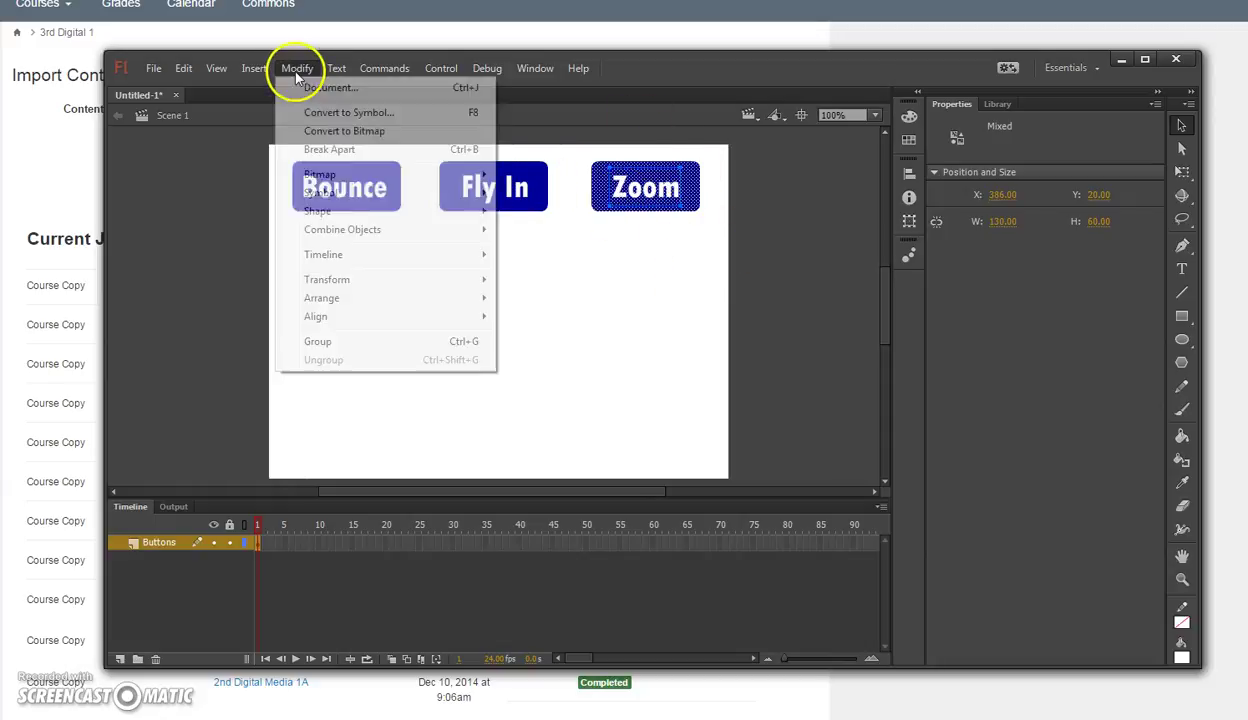
{"action": "left_click", "coordinate": [343, 113]}
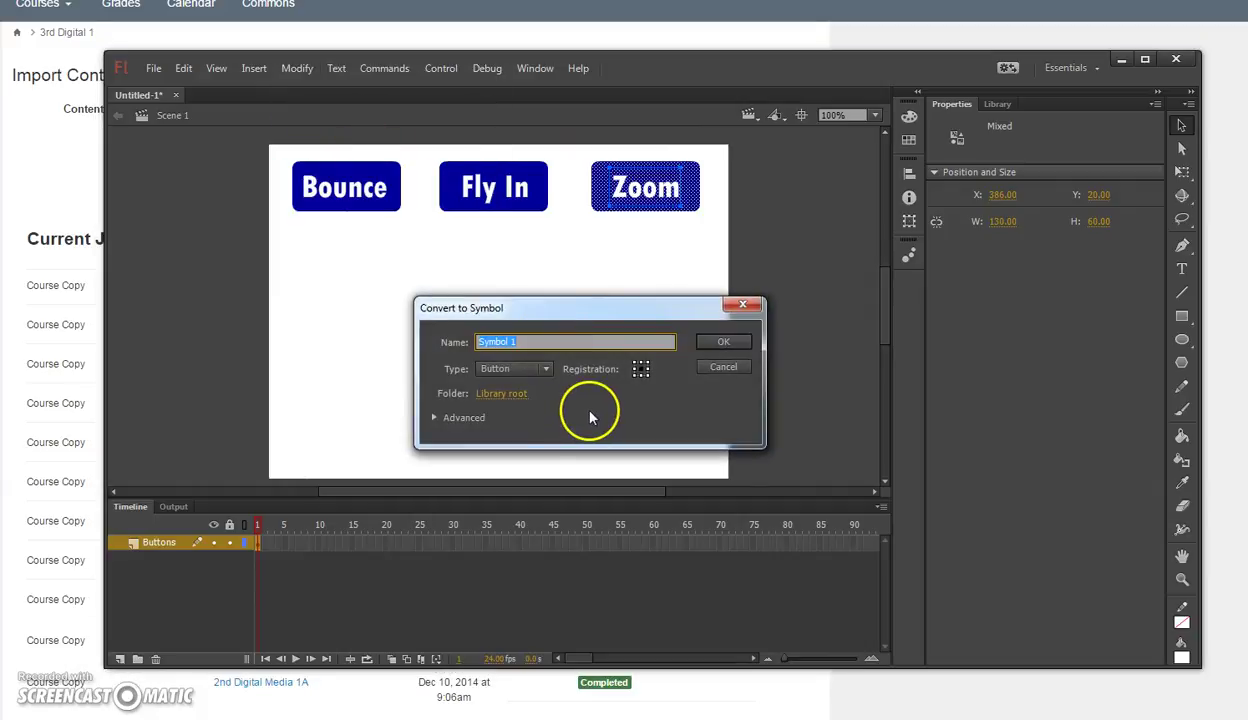
{"action": "type", "text": "zoom"}
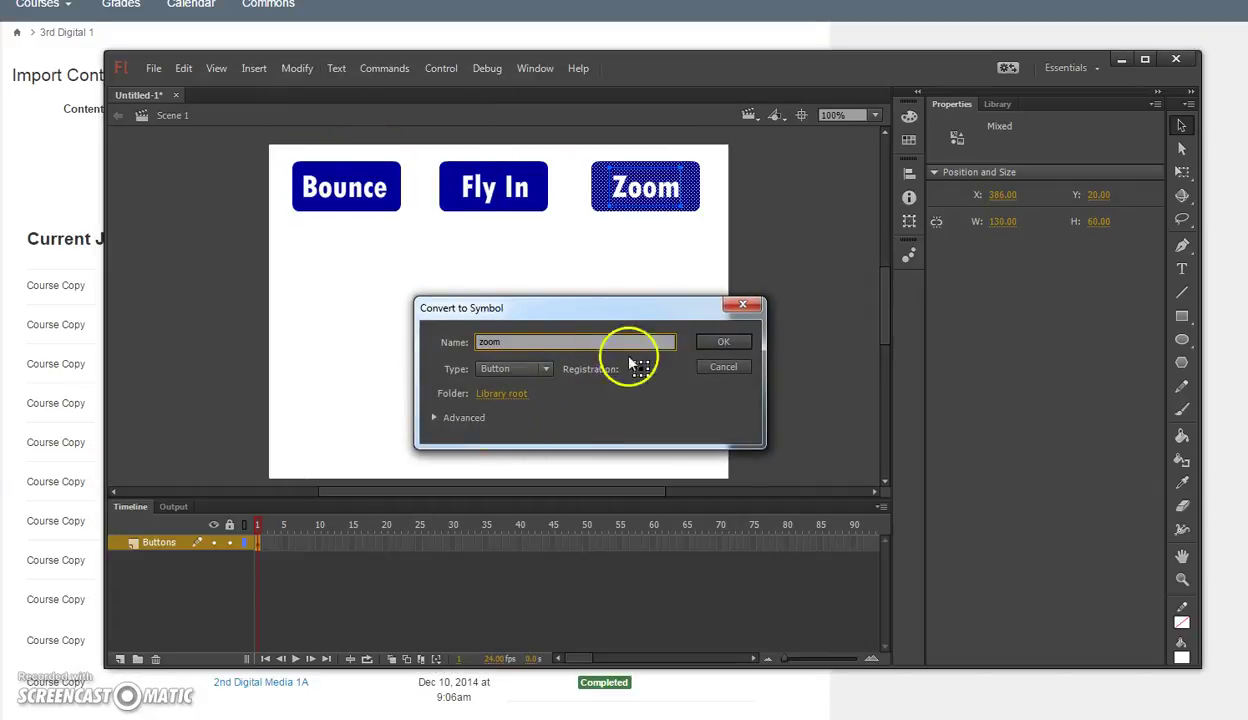
{"action": "left_click", "coordinate": [735, 343]}
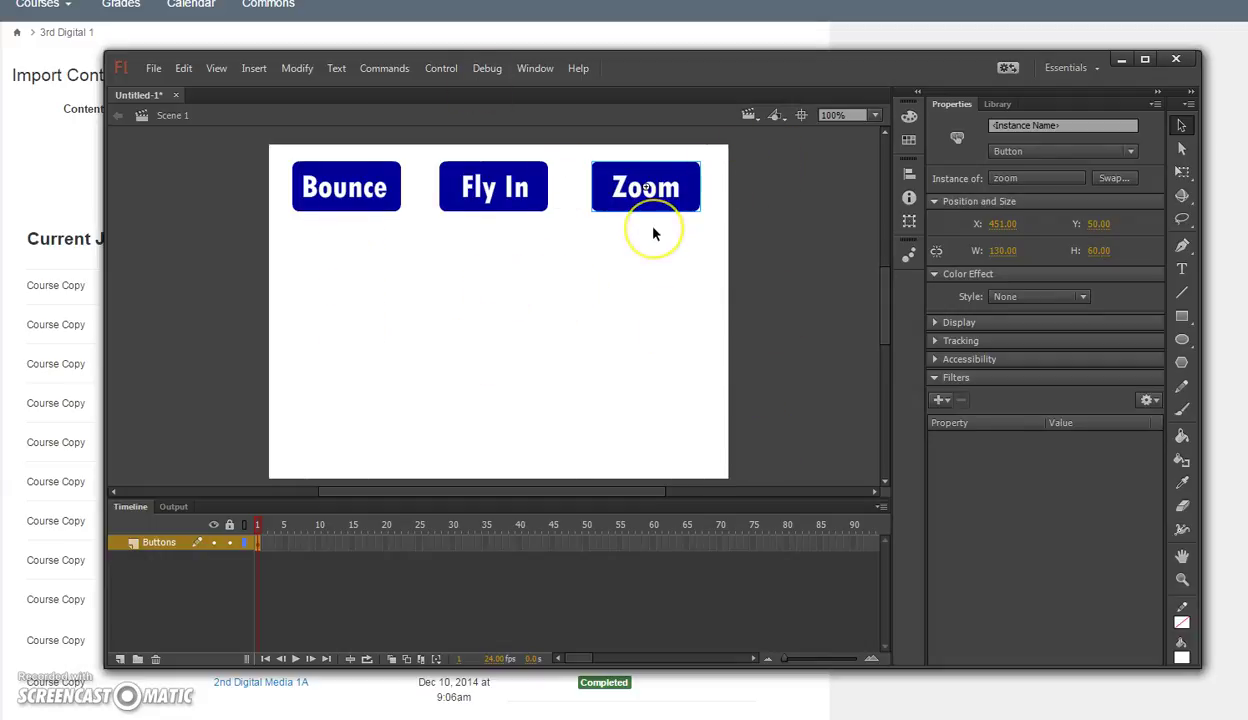
Step: Give the Zoom button the instance name zoom_btn and the Fly In button the instance name fly_btn
{"action": "left_click_drag", "start_coordinate": [647, 212], "coordinate": [645, 176]}
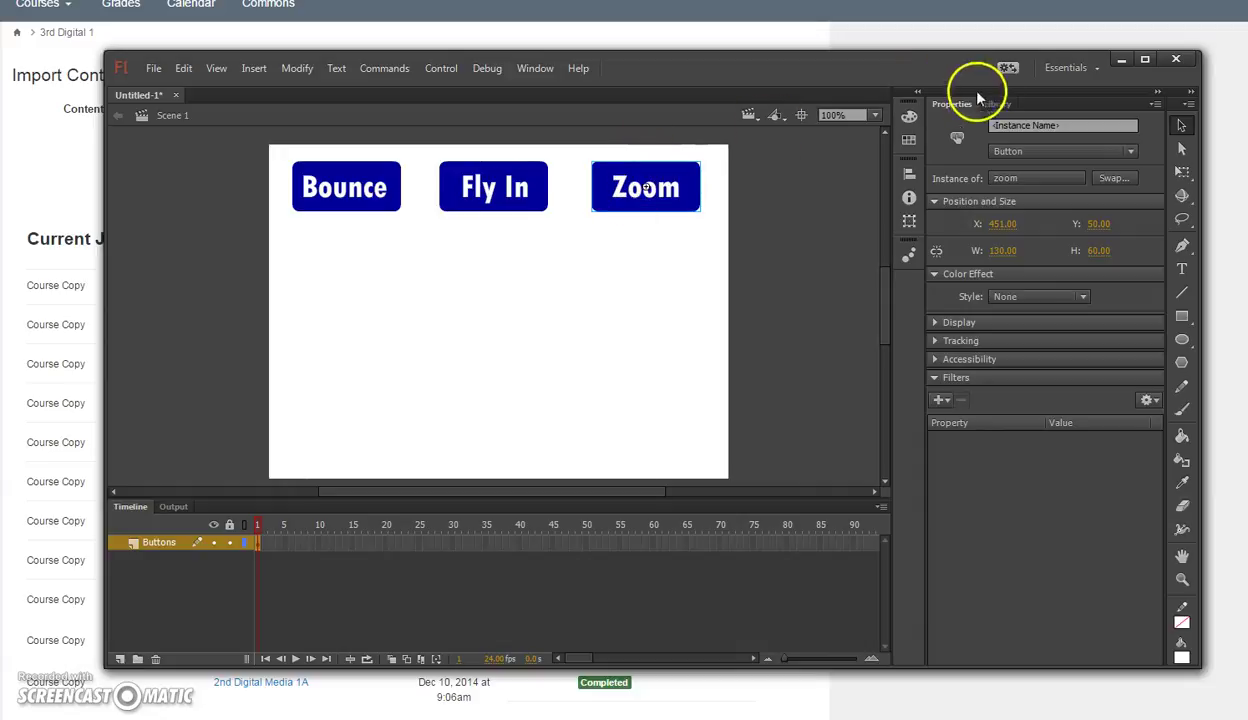
{"action": "left_click", "coordinate": [1072, 126]}
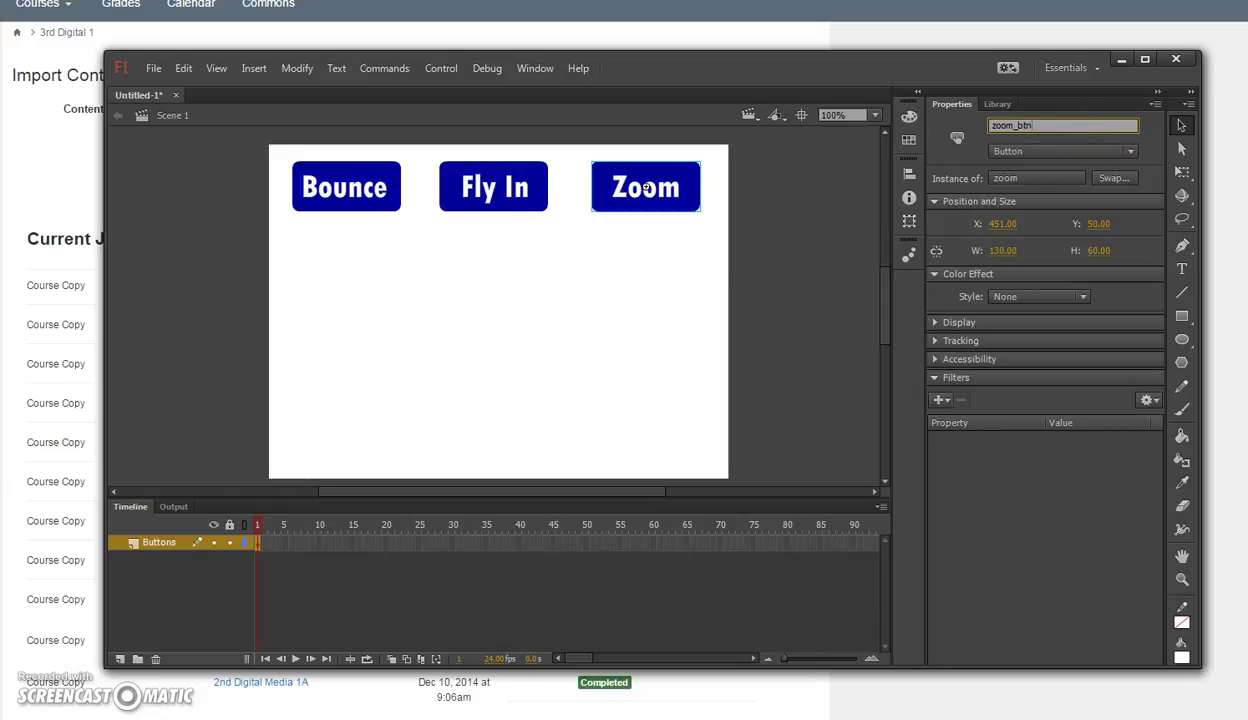
{"action": "left_click", "coordinate": [513, 188]}
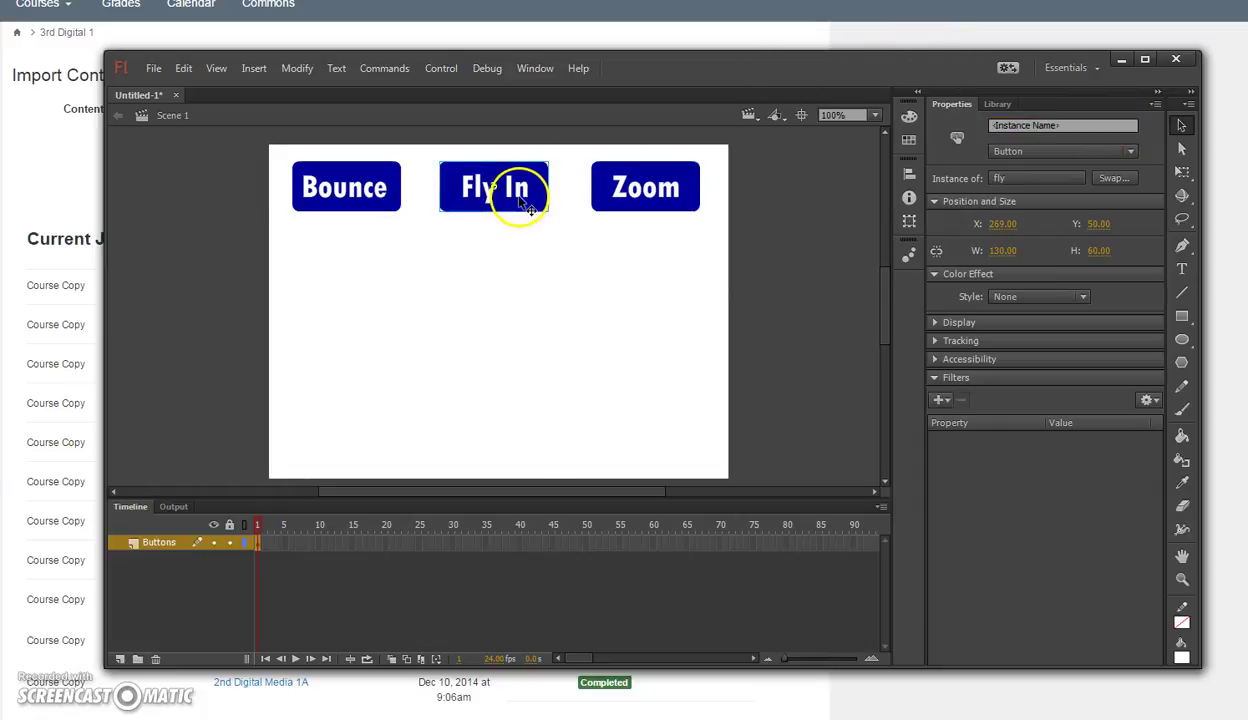
{"action": "left_click", "coordinate": [1088, 125]}
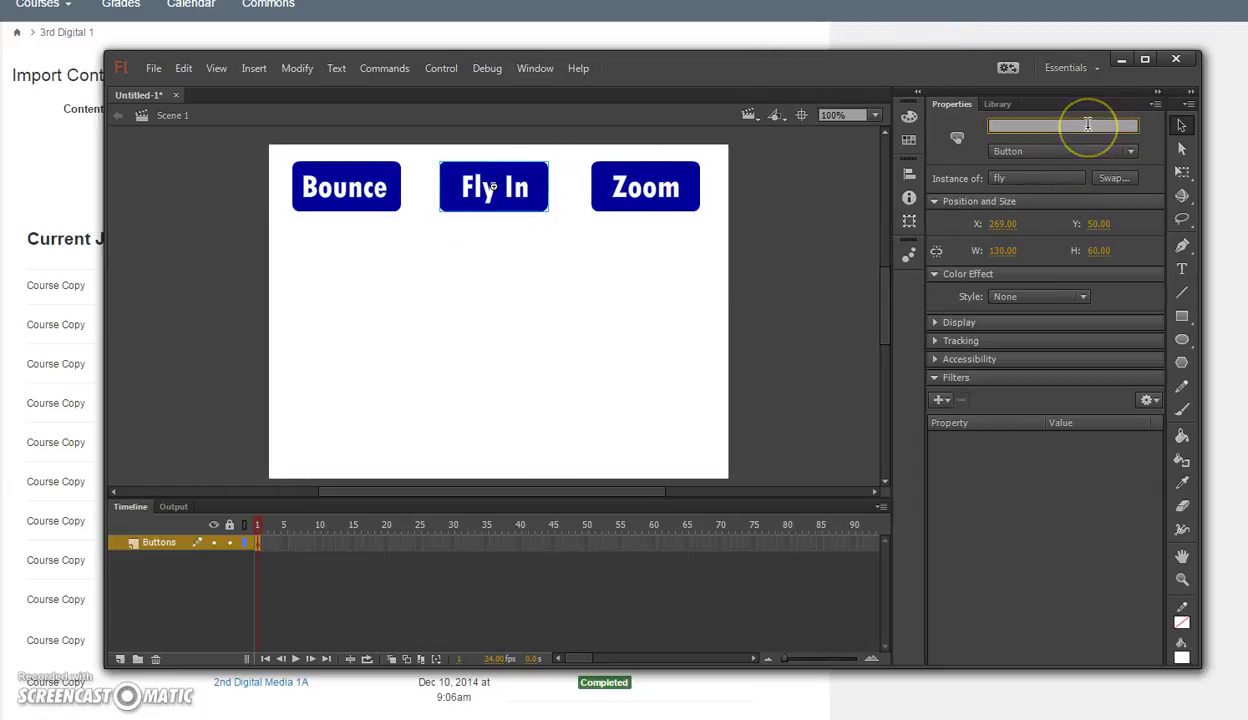
{"action": "type", "text": "fly_btn"}
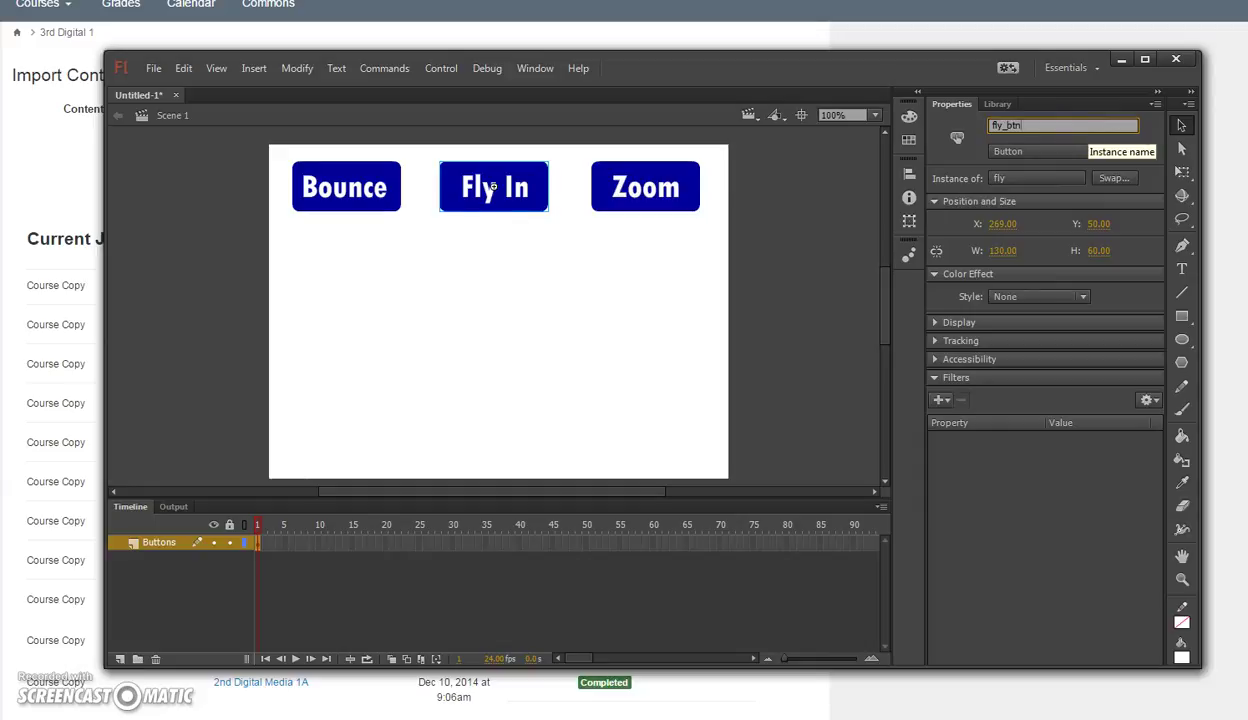
Step: Give the Bounce button on the stage the instance name bounce_btn
{"action": "left_click", "coordinate": [346, 187]}
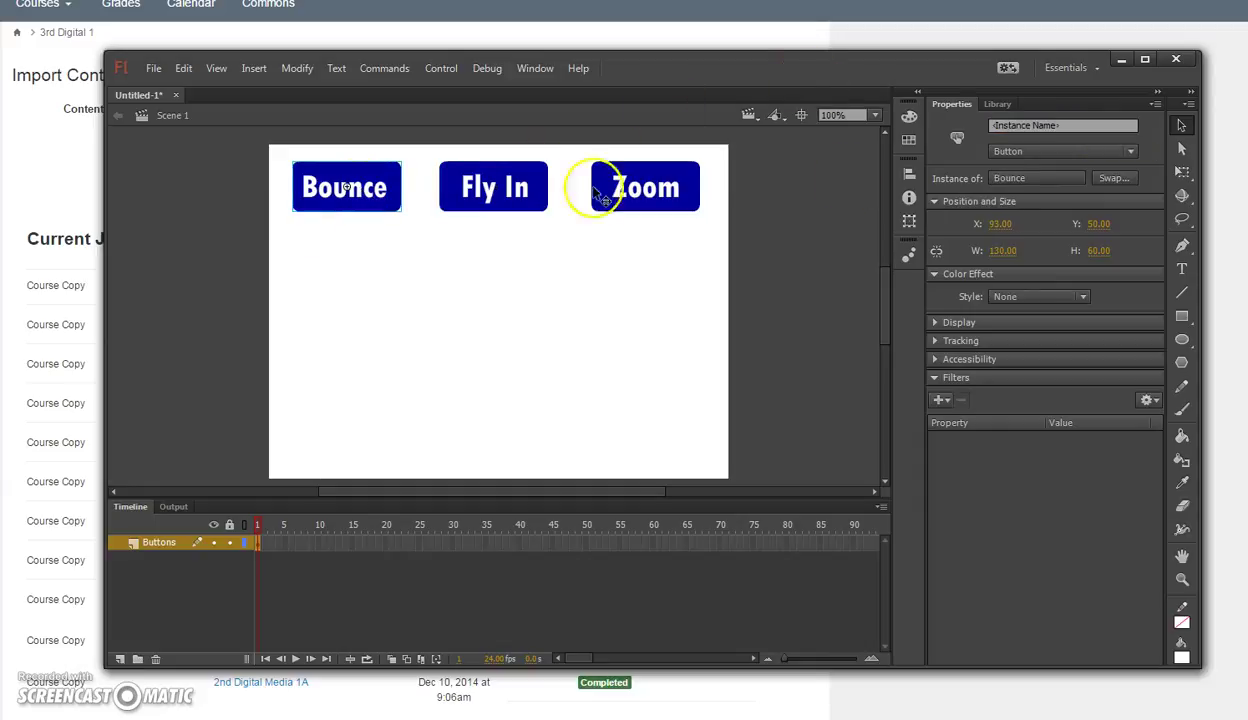
{"action": "left_click", "coordinate": [999, 124]}
{"action": "type", "text": "bou_btn"}
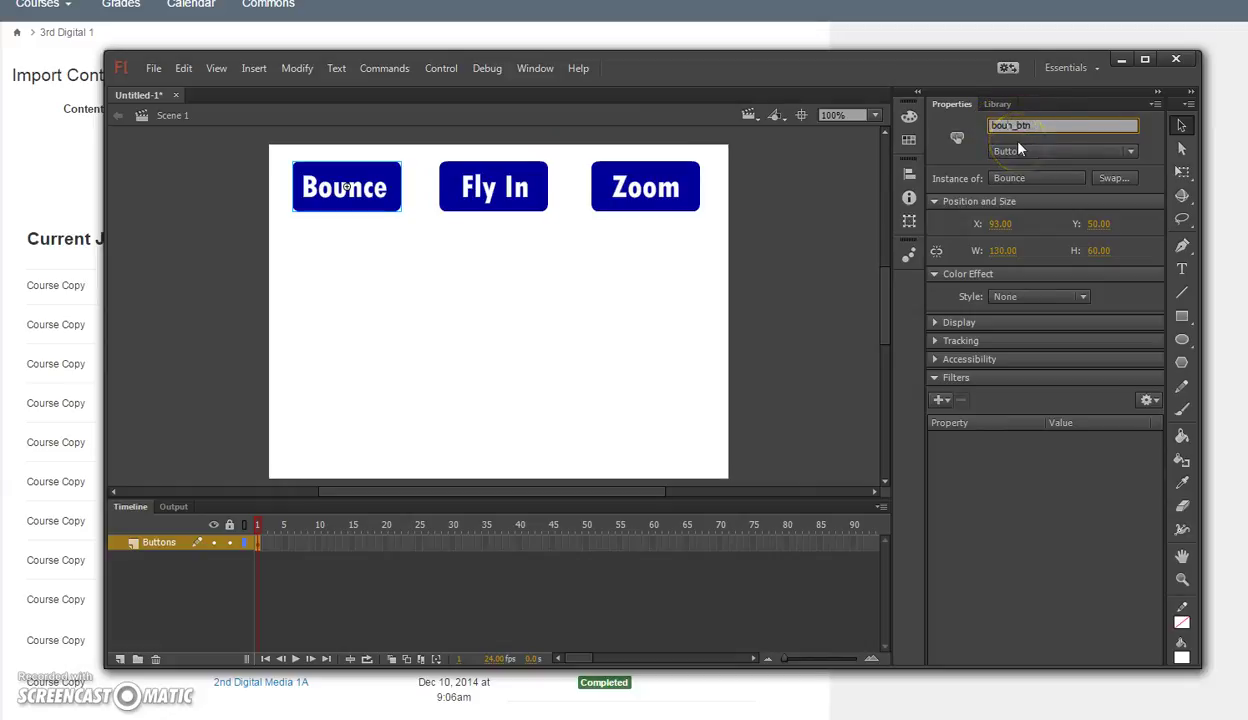
{"action": "type", "text": "ce"}
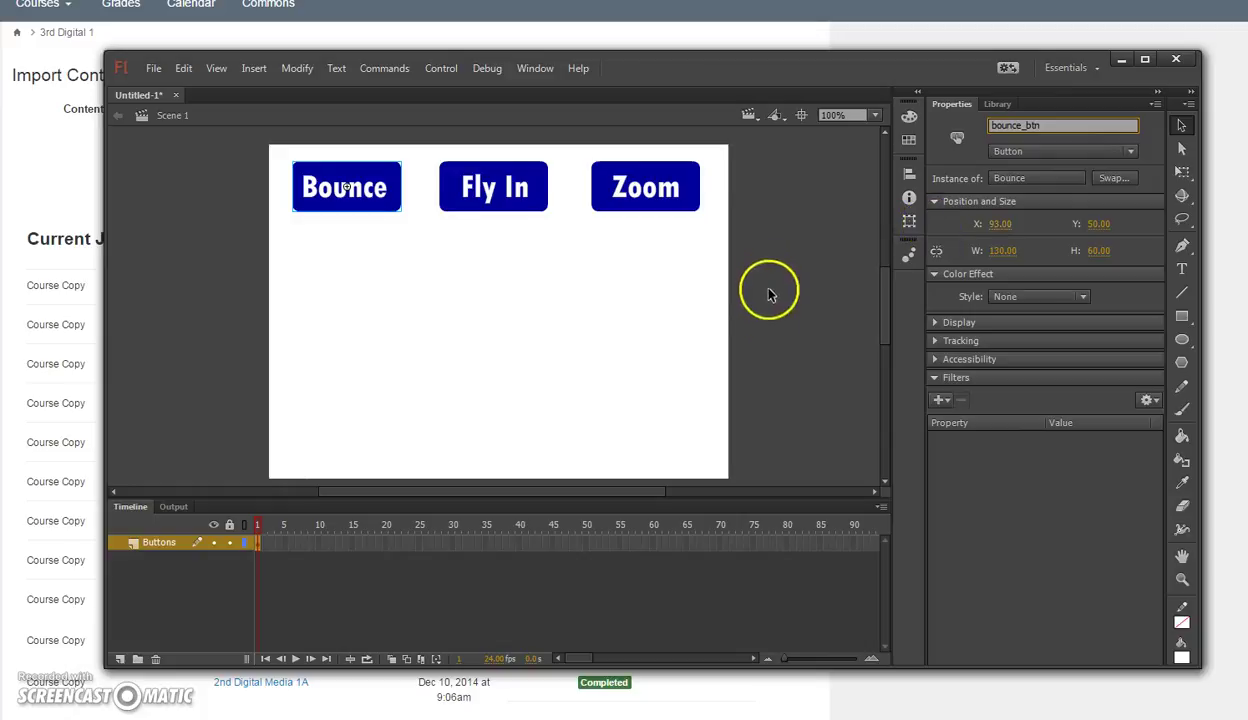
Step: Lock the Buttons layer and add a new layer named actions above it
{"action": "left_click", "coordinate": [696, 283]}
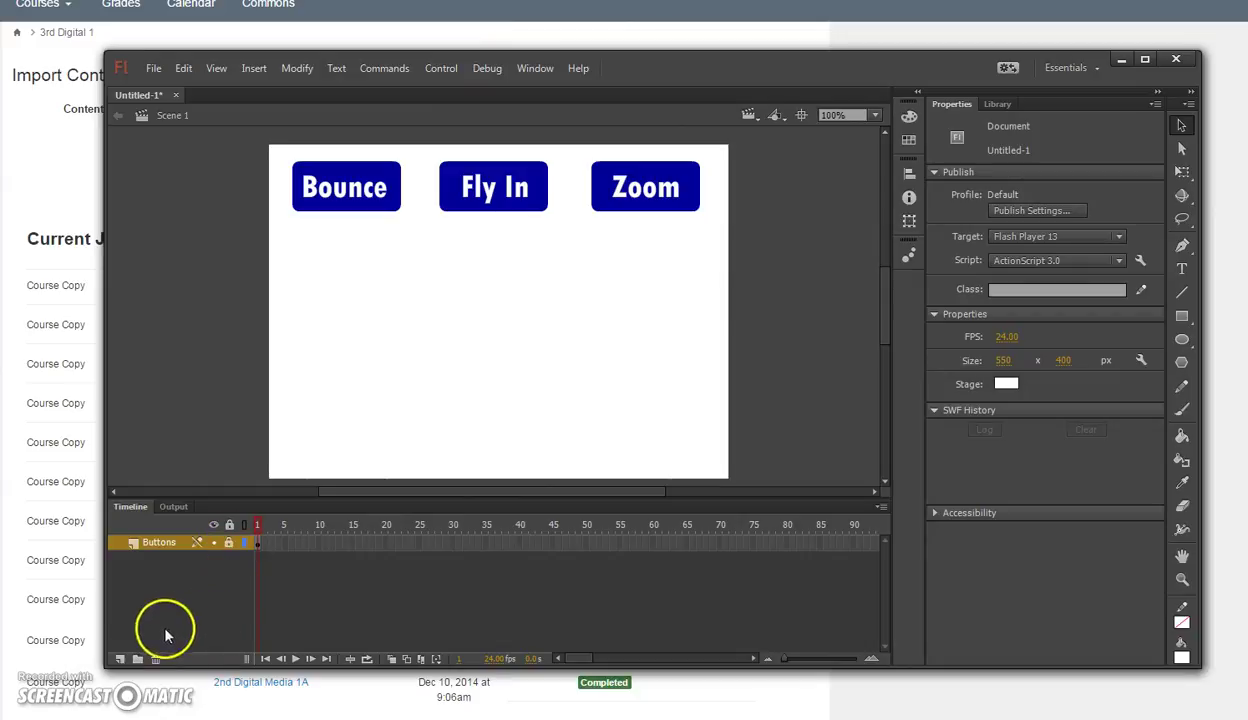
{"action": "left_click", "coordinate": [121, 659]}
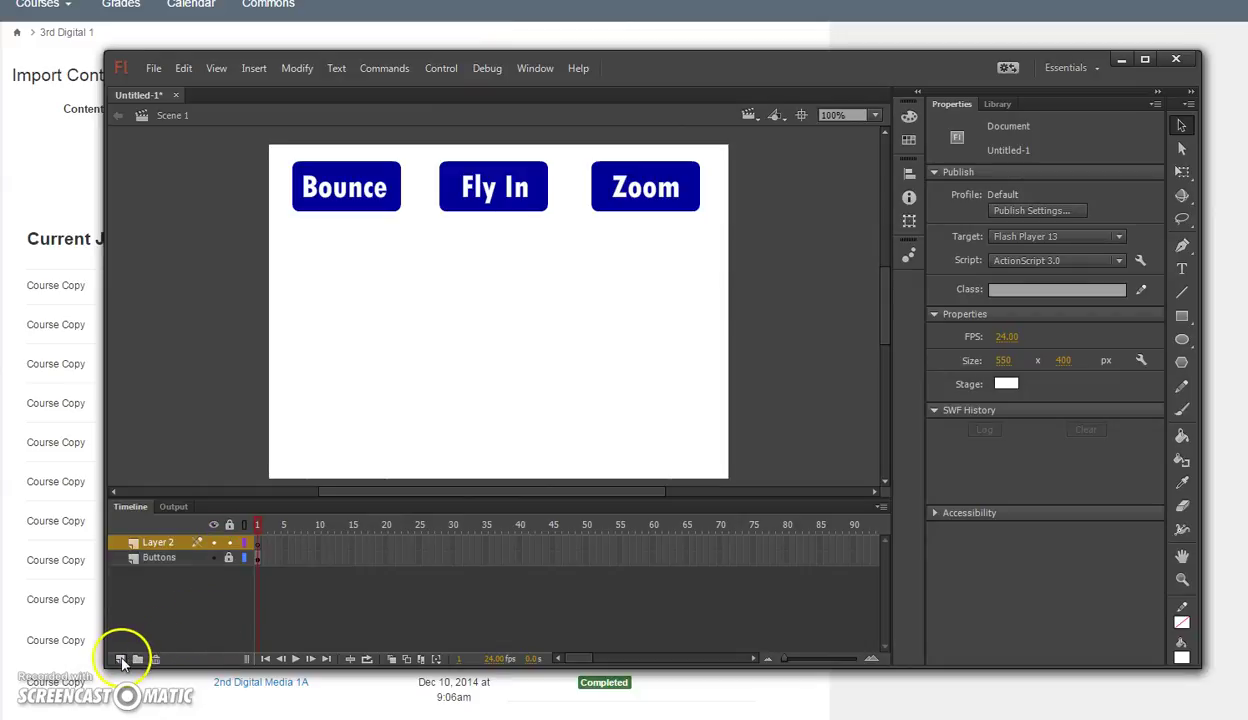
{"action": "double_click", "coordinate": [161, 542]}
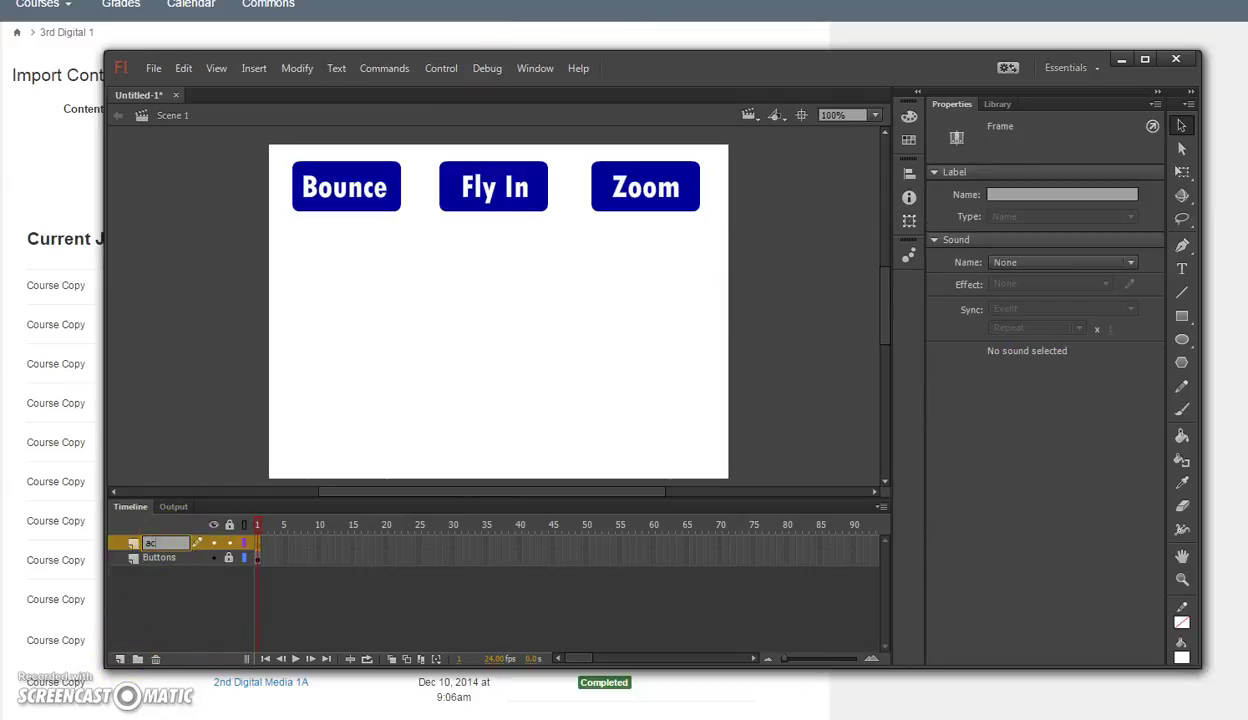
{"action": "left_click", "coordinate": [188, 612]}
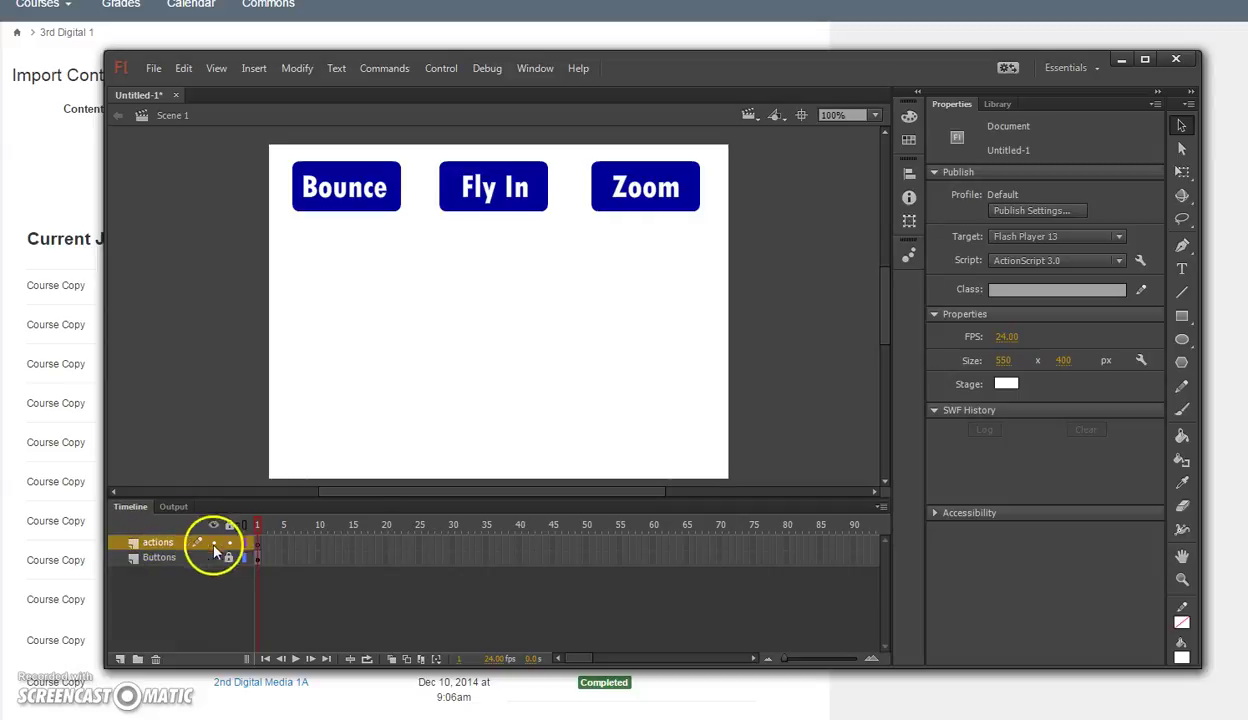
Step: Add three new layers between the Buttons layer and the actions layer
{"action": "mouse_move", "coordinate": [162, 558]}
{"action": "left_mouse_down"}
{"action": "mouse_move", "coordinate": [166, 597]}
{"action": "mouse_move", "coordinate": [155, 548]}
{"action": "left_mouse_up"}
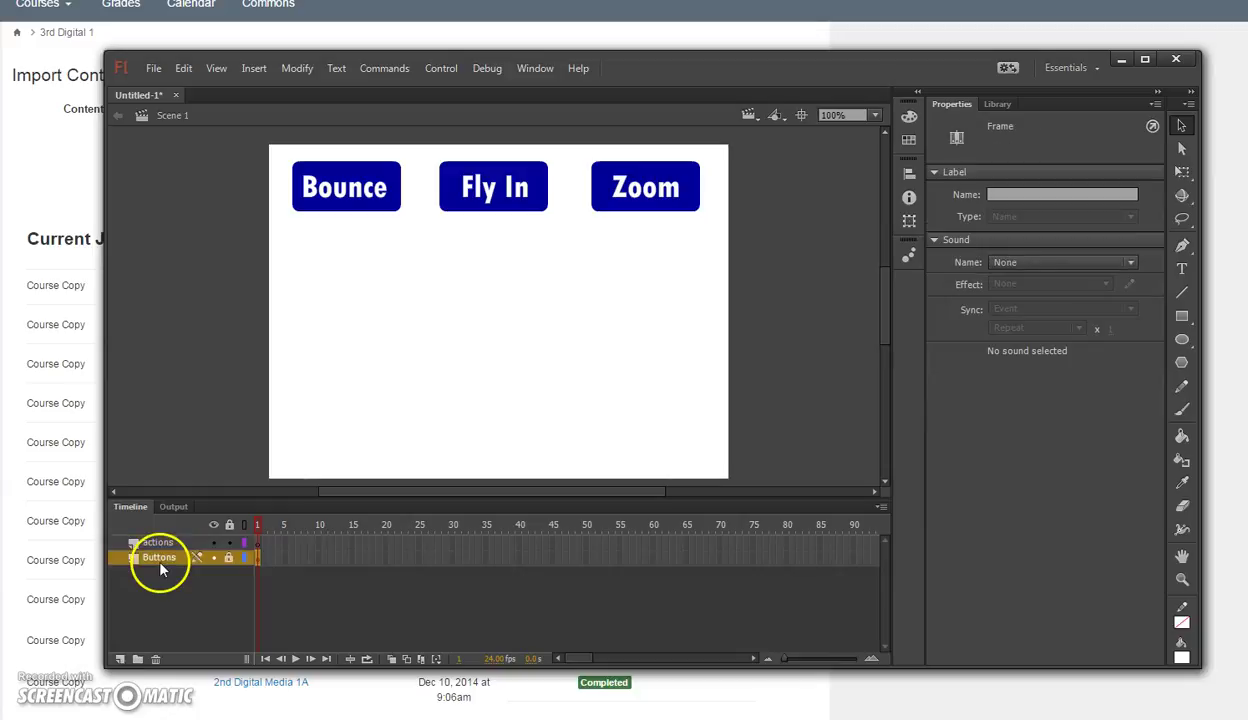
{"action": "left_click", "coordinate": [115, 662]}
{"action": "left_click", "coordinate": [119, 660]}
{"action": "left_click", "coordinate": [119, 660]}
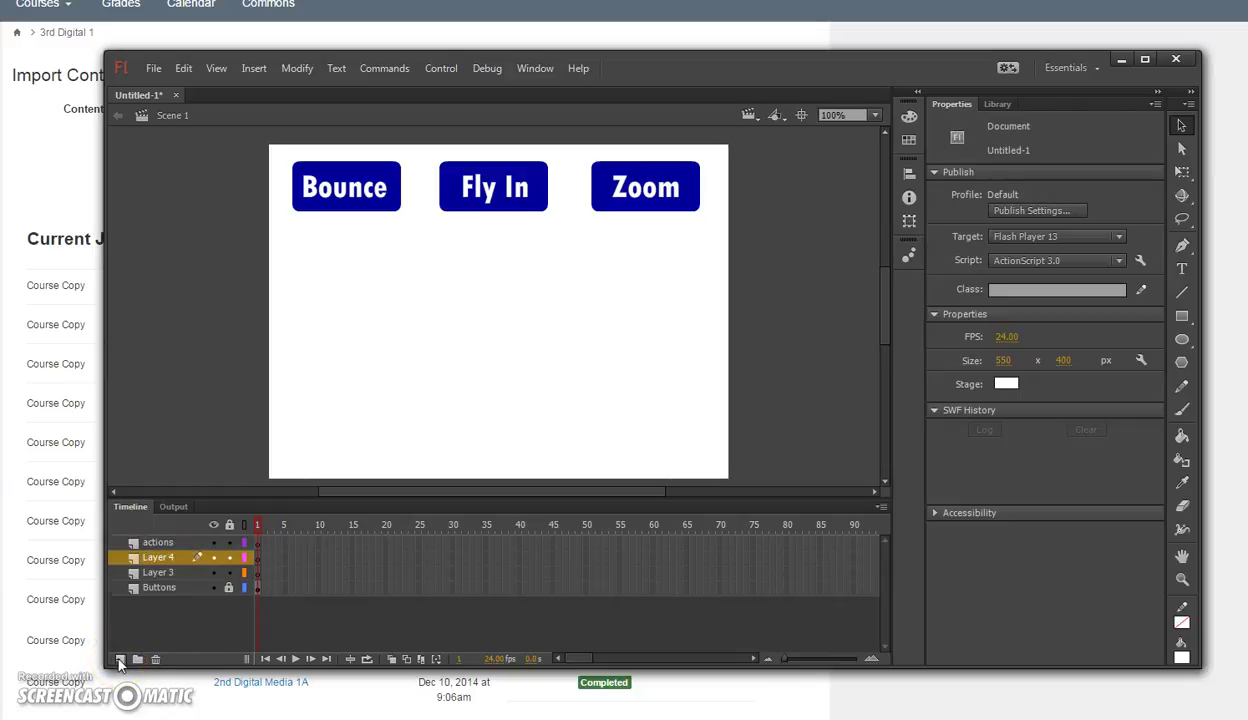
{"action": "left_click", "coordinate": [119, 660]}
Step: Rename the three new layers between Buttons and actions as bounce, fly and zoom, from lowest to highest
{"action": "double_click", "coordinate": [158, 587]}
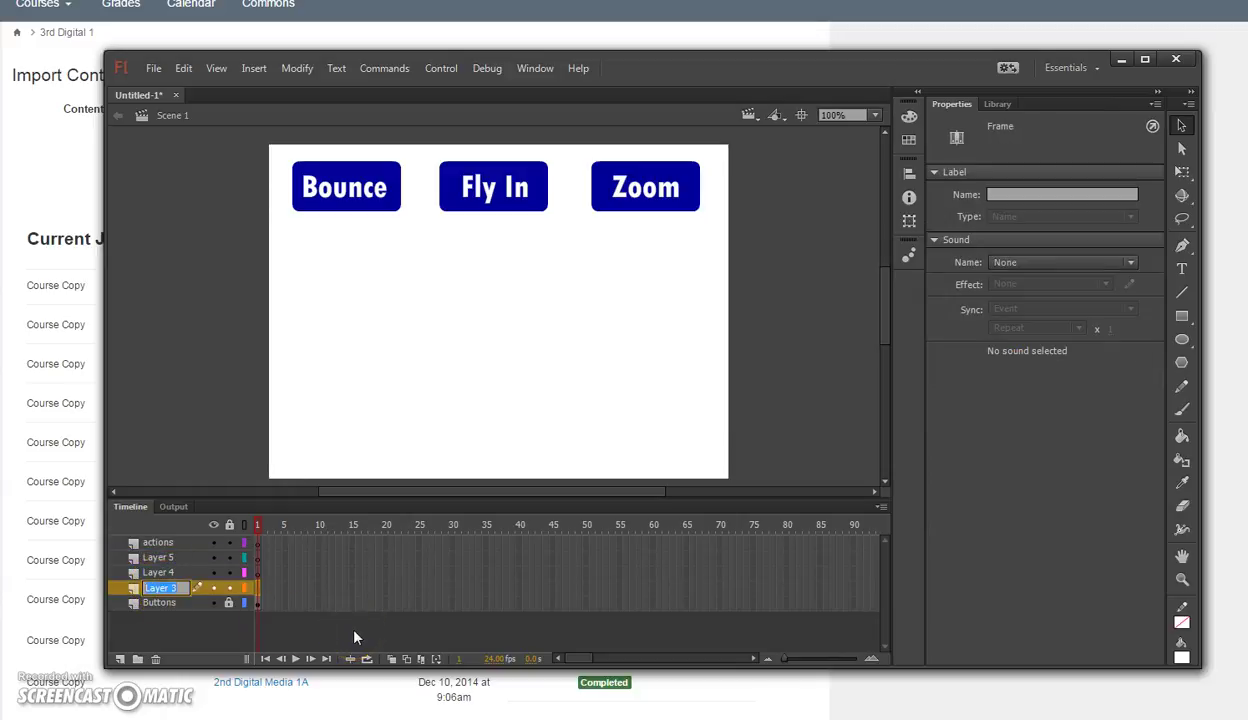
{"action": "type", "text": "bounce"}
{"action": "double_click", "coordinate": [158, 572]}
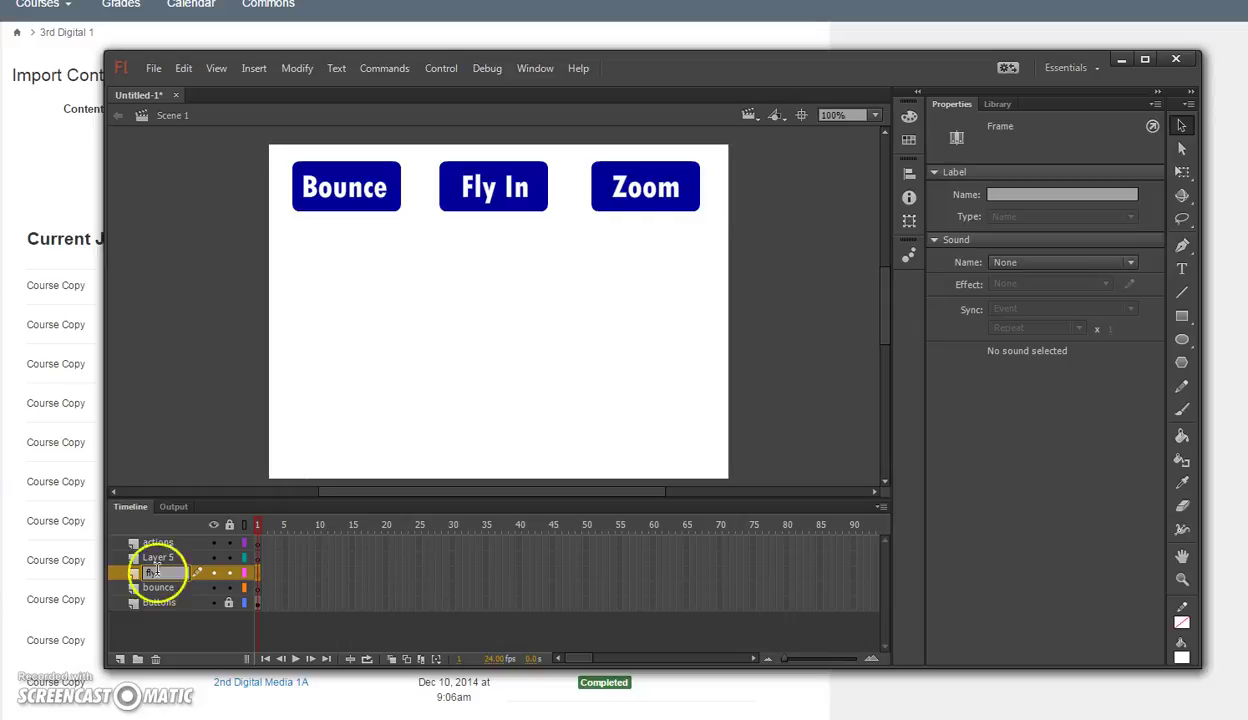
{"action": "double_click", "coordinate": [150, 557]}
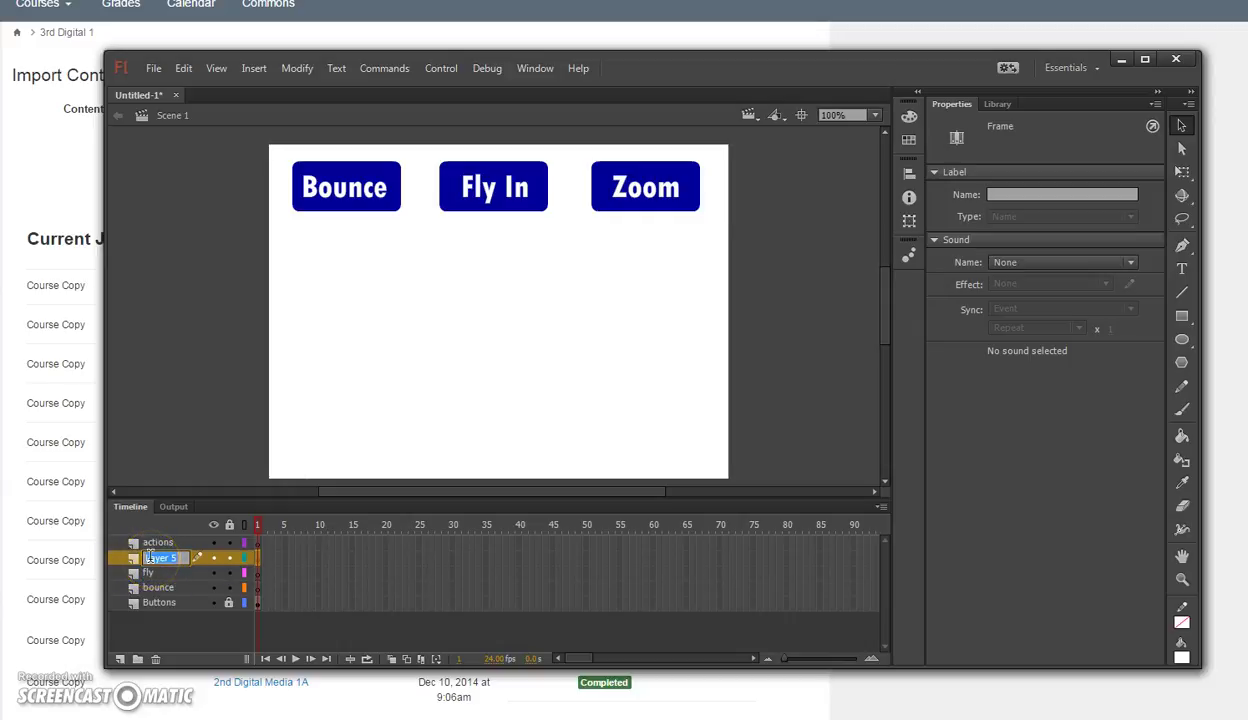
{"action": "left_click", "coordinate": [184, 618]}
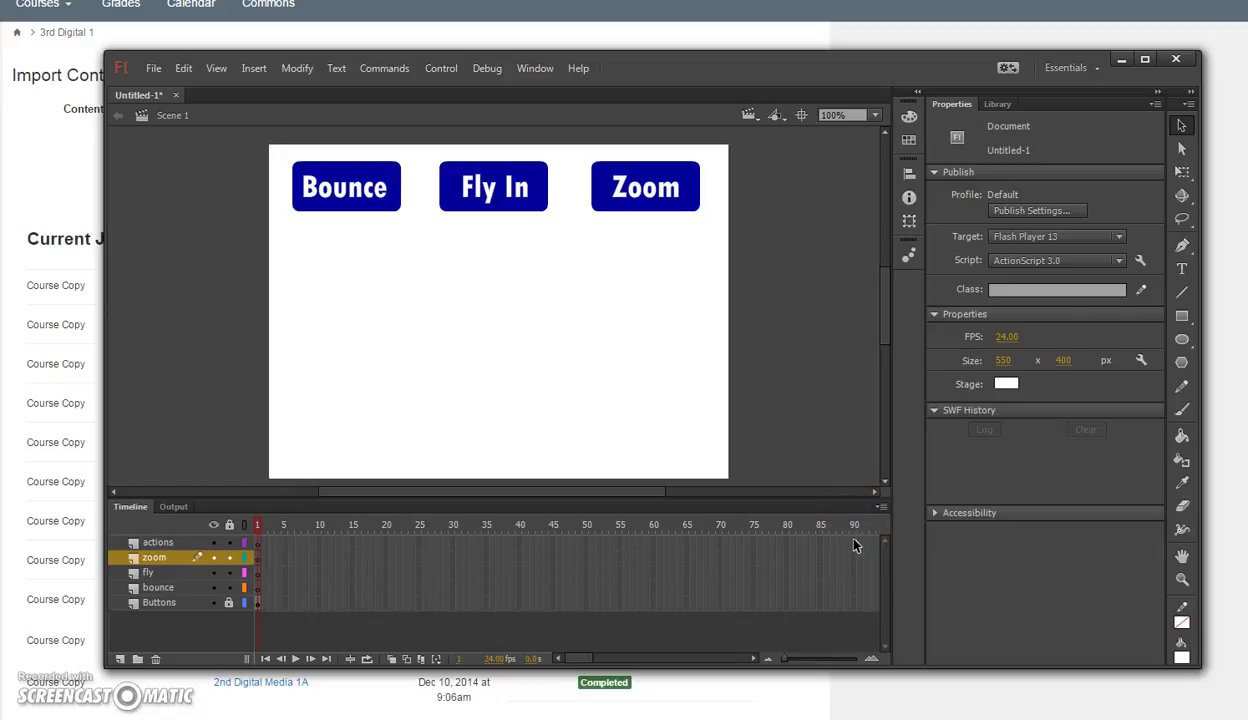
Step: Extend all five layers to frame 90 by inserting frames there
{"action": "left_click", "coordinate": [850, 608]}
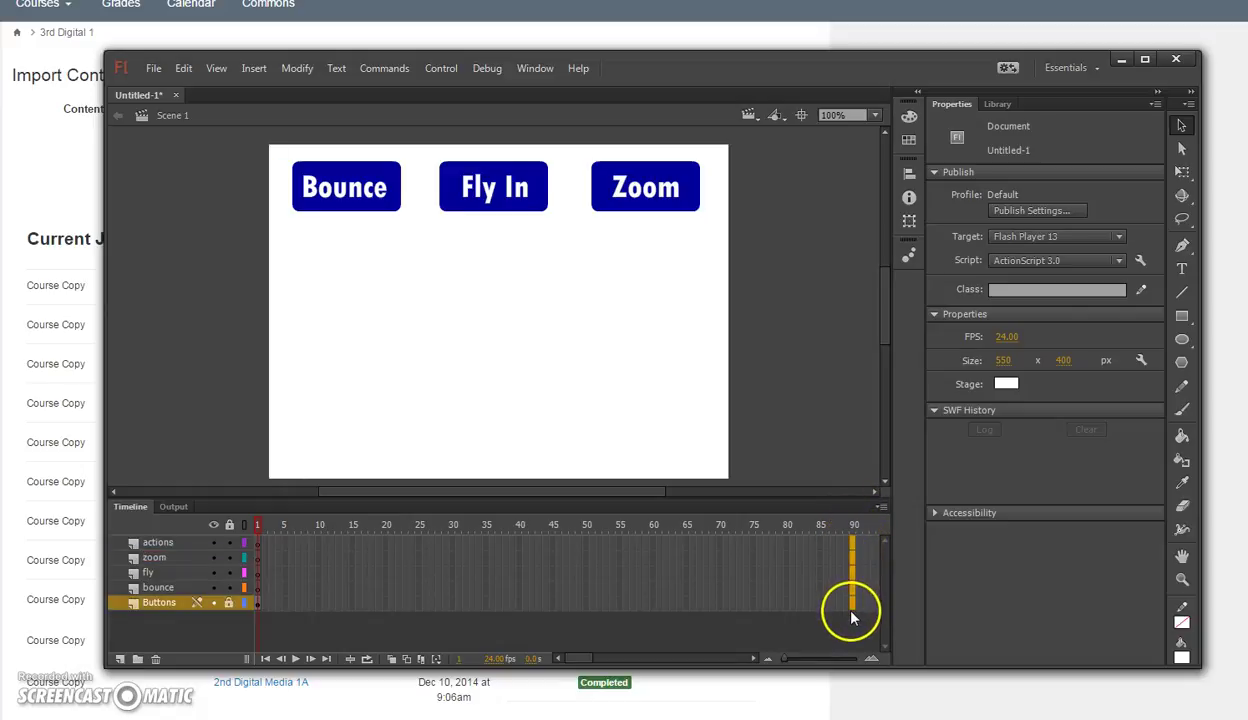
{"action": "left_click", "coordinate": [821, 543]}
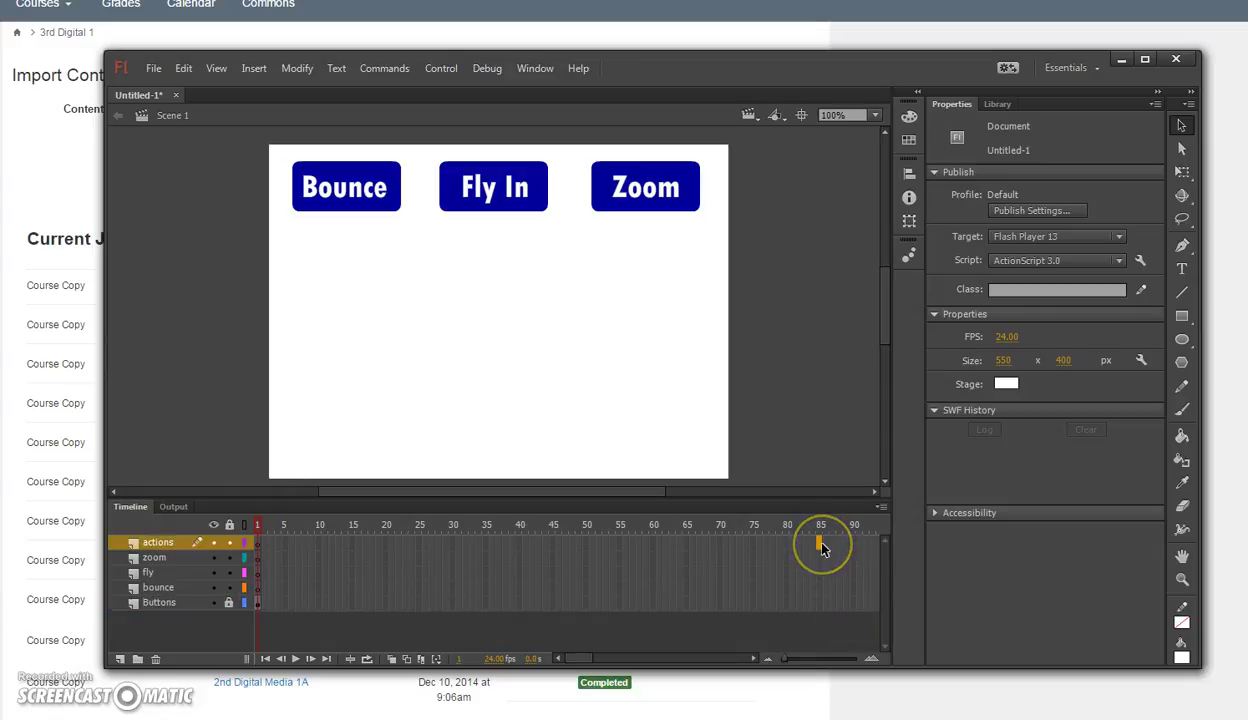
{"action": "left_click", "coordinate": [852, 604]}
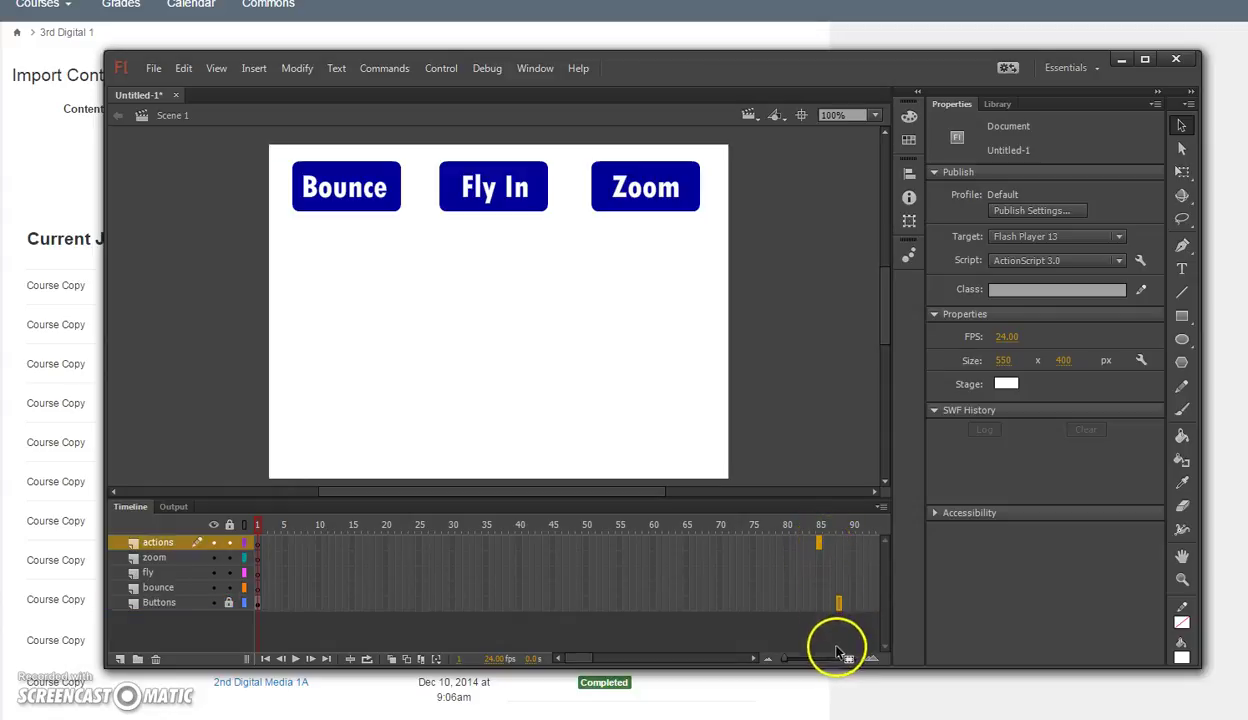
{"action": "left_click_drag", "start_coordinate": [824, 556], "coordinate": [815, 549]}
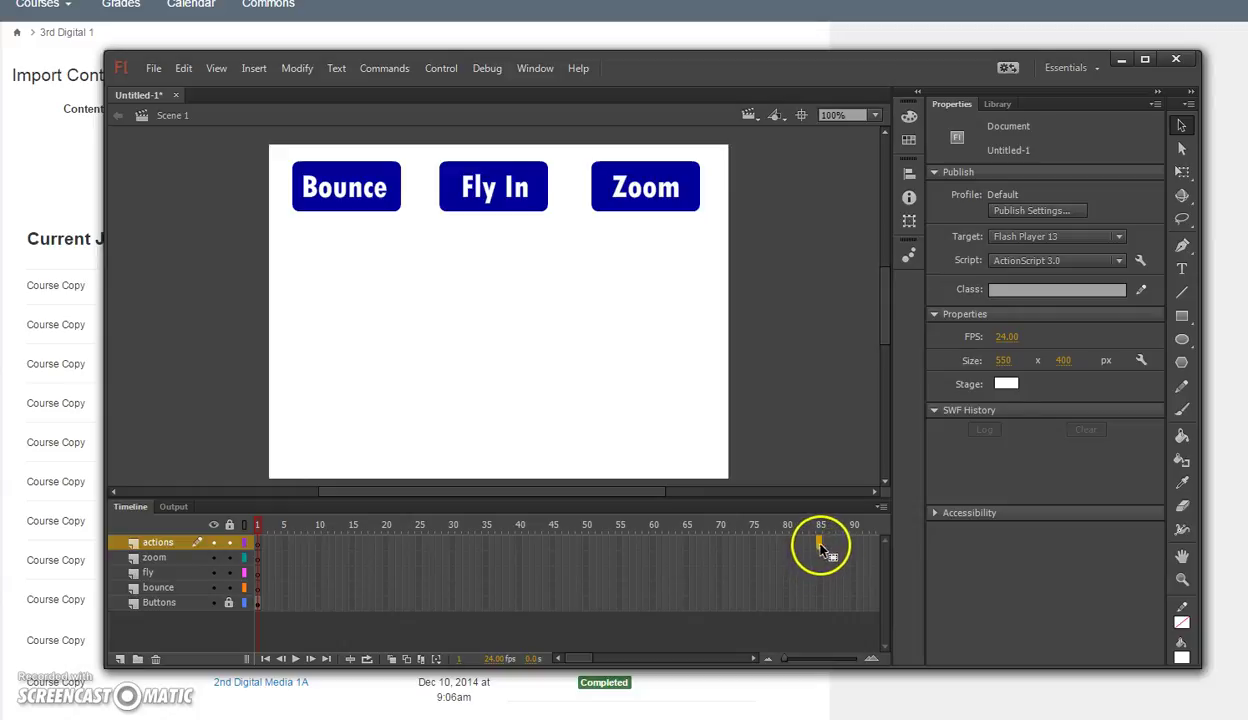
{"action": "left_click_drag", "start_coordinate": [855, 638], "coordinate": [855, 647]}
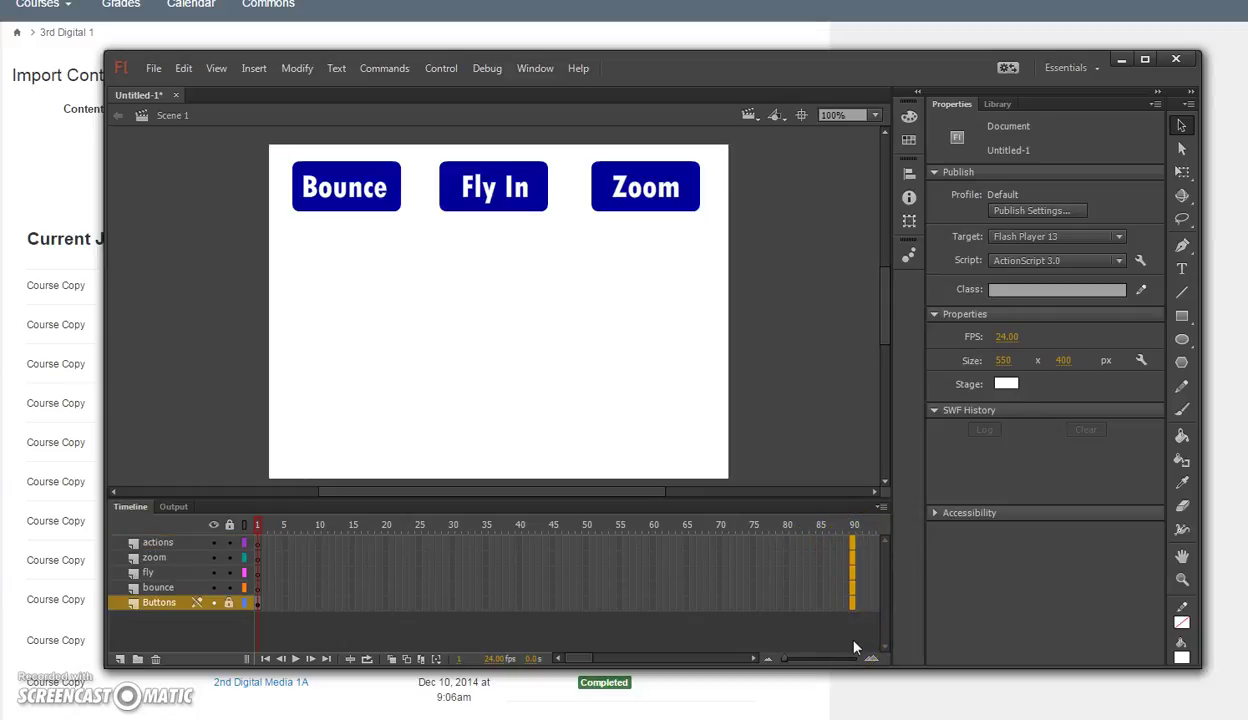
{"action": "left_click_drag", "start_coordinate": [857, 545], "coordinate": [853, 570]}
{"action": "right_click", "coordinate": [853, 572]}
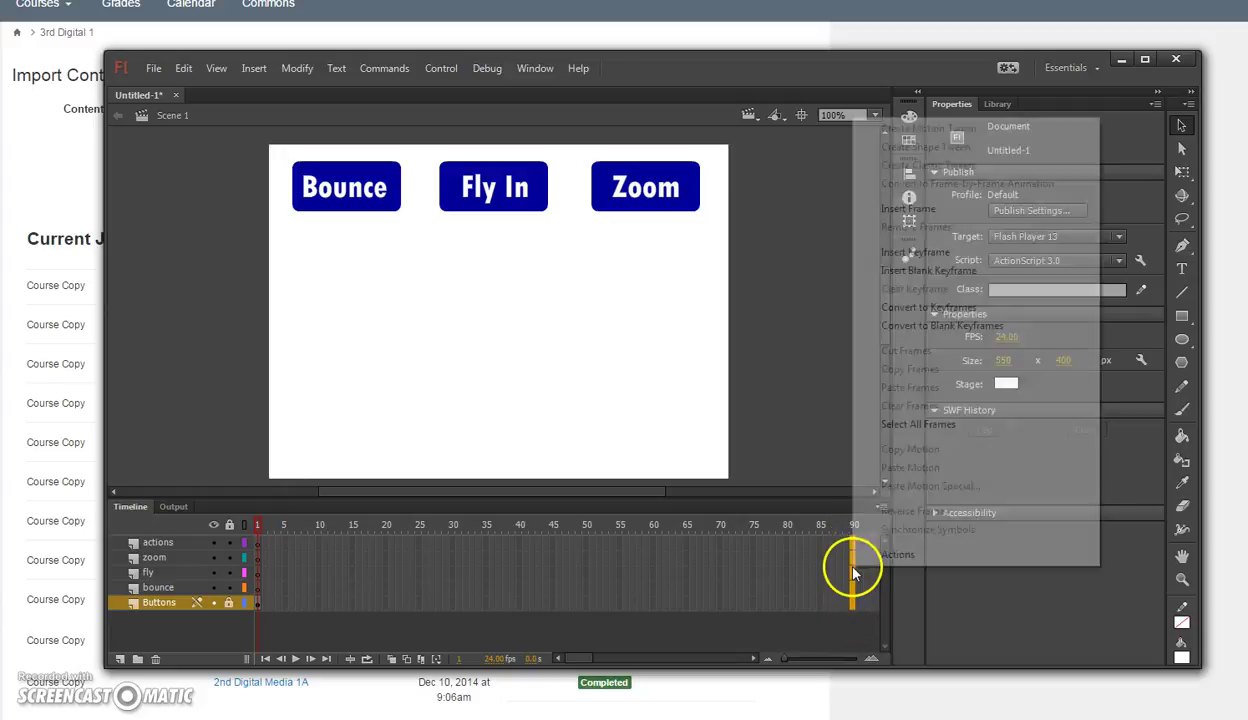
{"action": "left_click", "coordinate": [901, 209]}
{"action": "left_click_drag", "start_coordinate": [205, 530], "coordinate": [855, 565]}
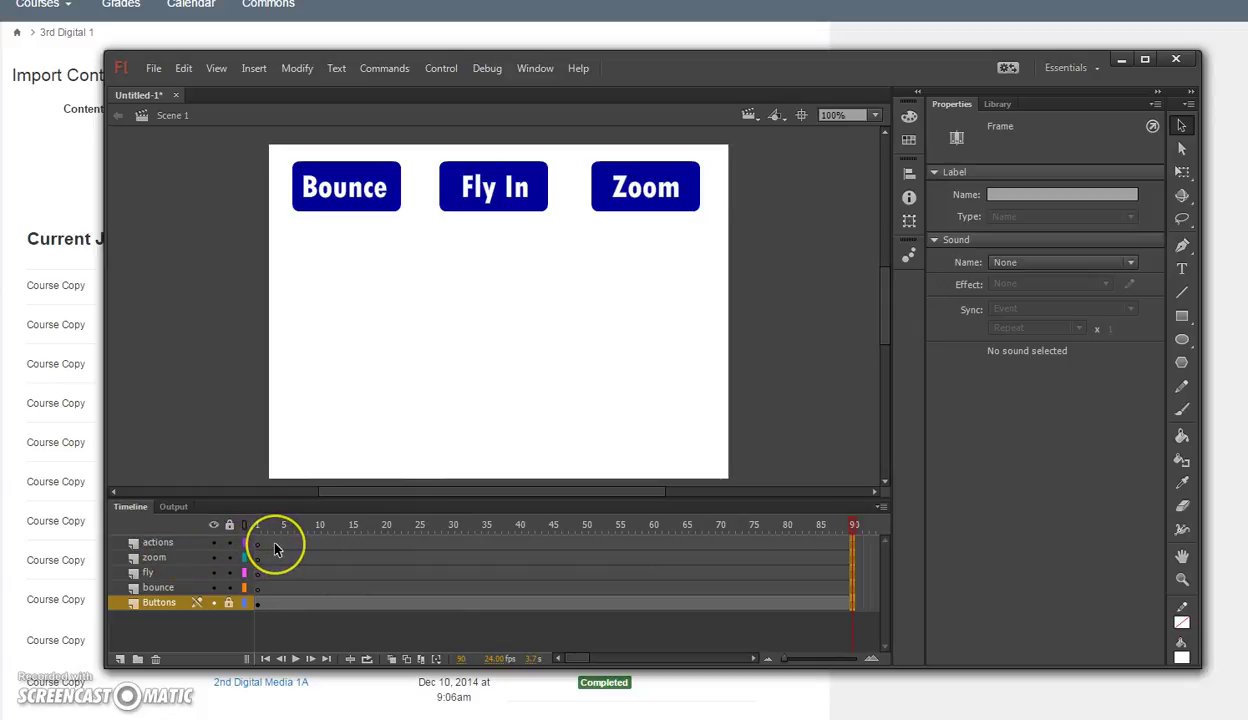
Step: Insert keyframes on the actions layer at frames 29 and 59
{"action": "left_click_drag", "start_coordinate": [323, 546], "coordinate": [452, 546]}
{"action": "left_click", "coordinate": [452, 546]}
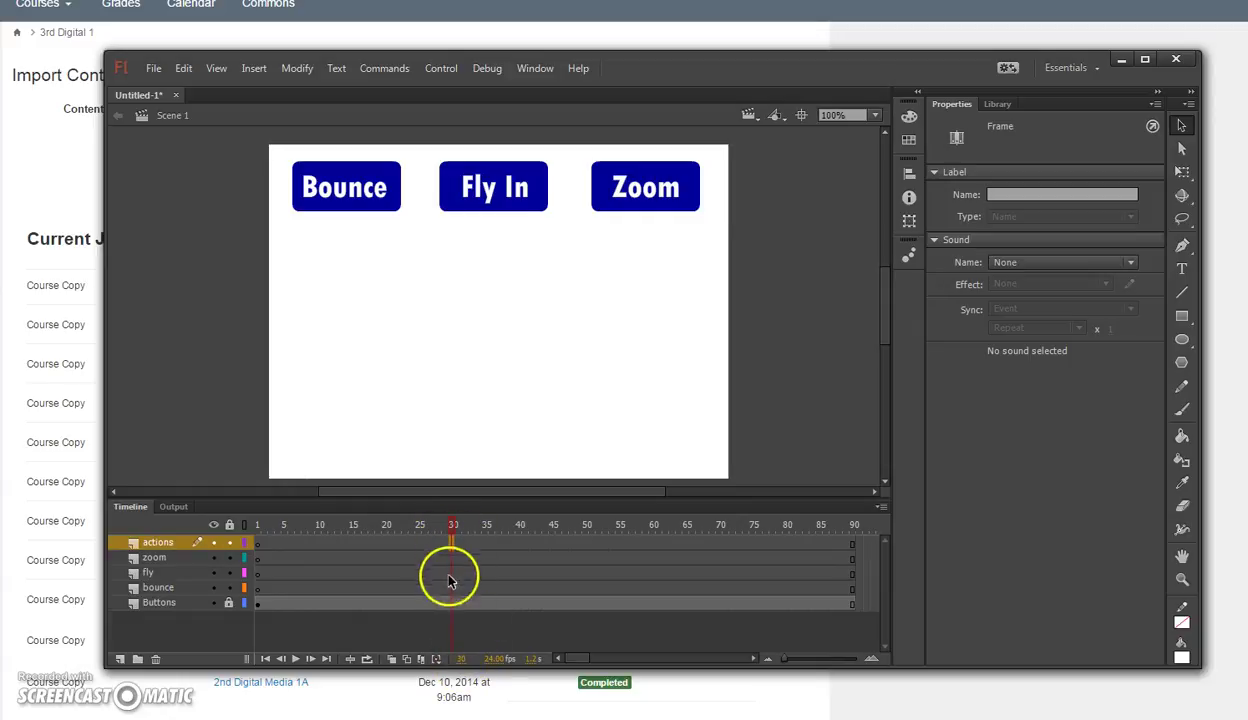
{"action": "left_click", "coordinate": [447, 548]}
{"action": "right_click", "coordinate": [445, 546]}
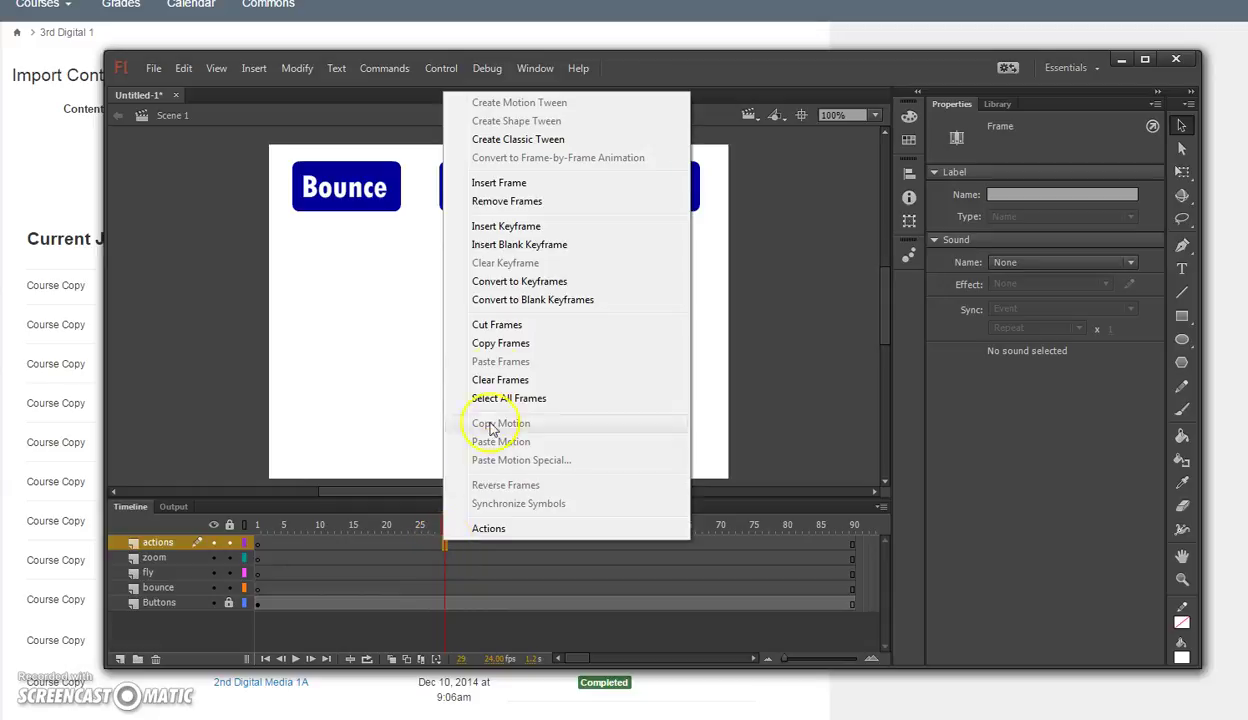
{"action": "left_click", "coordinate": [504, 231]}
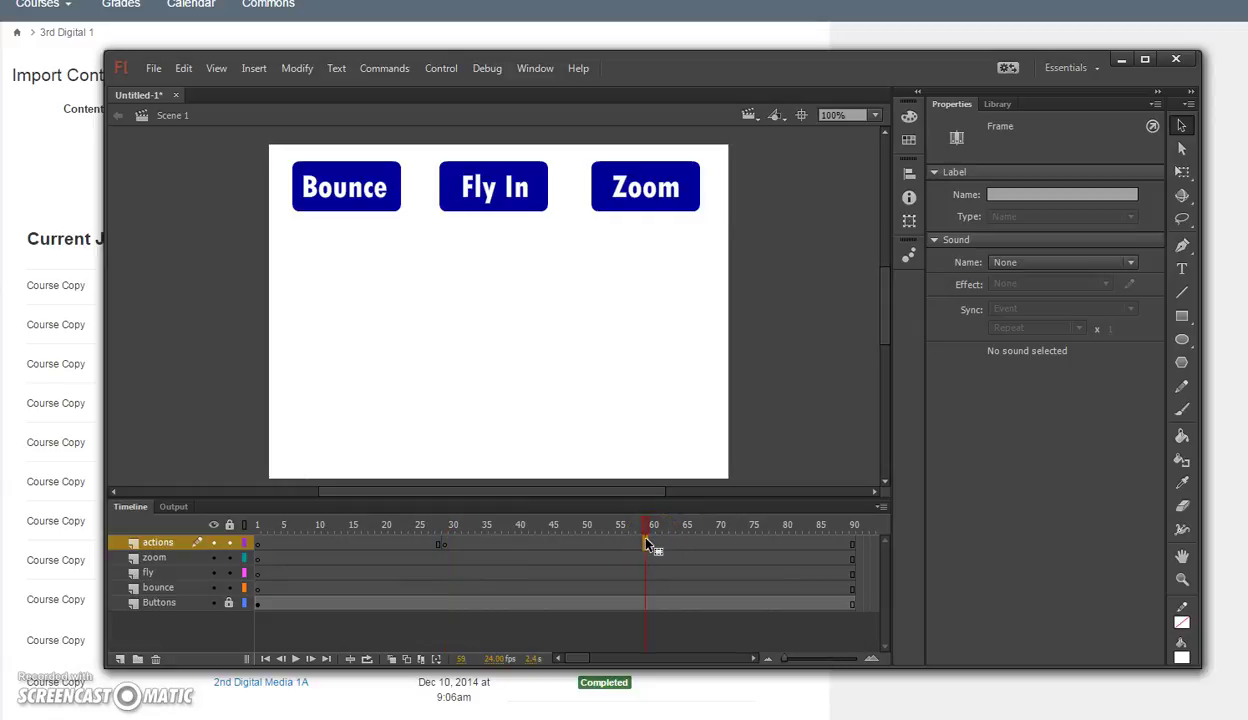
{"action": "right_click", "coordinate": [647, 545]}
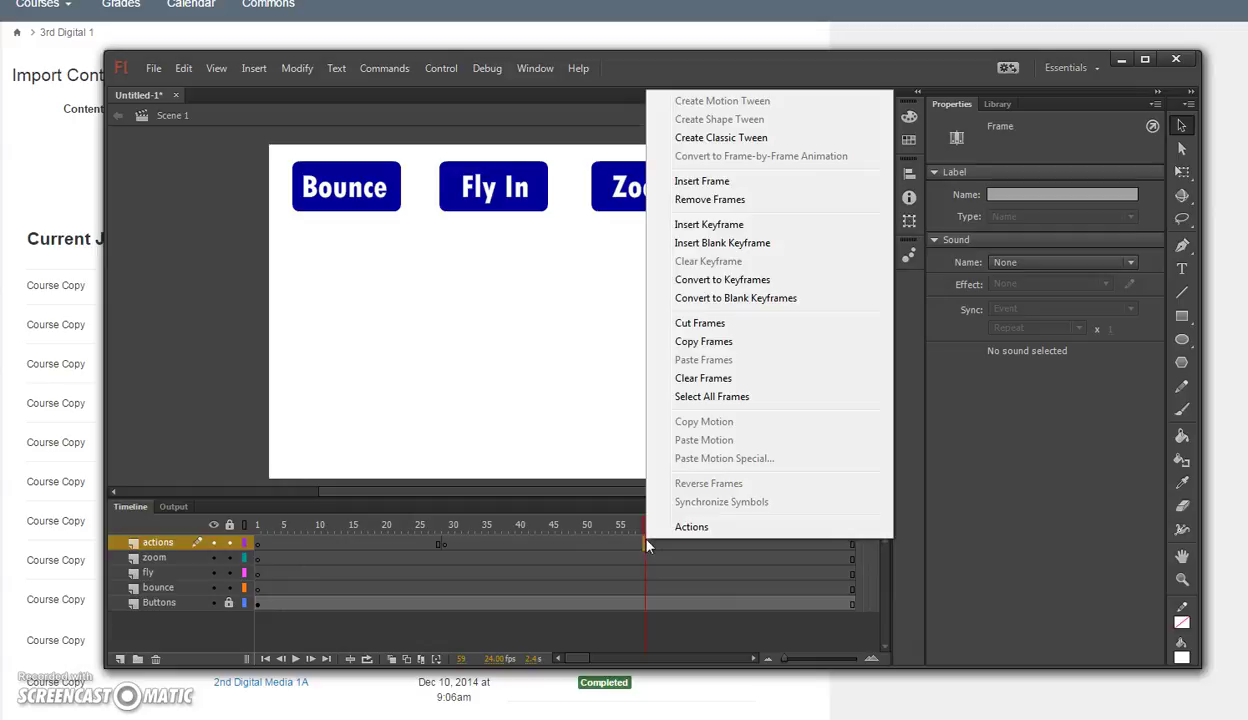
{"action": "left_click", "coordinate": [697, 225]}
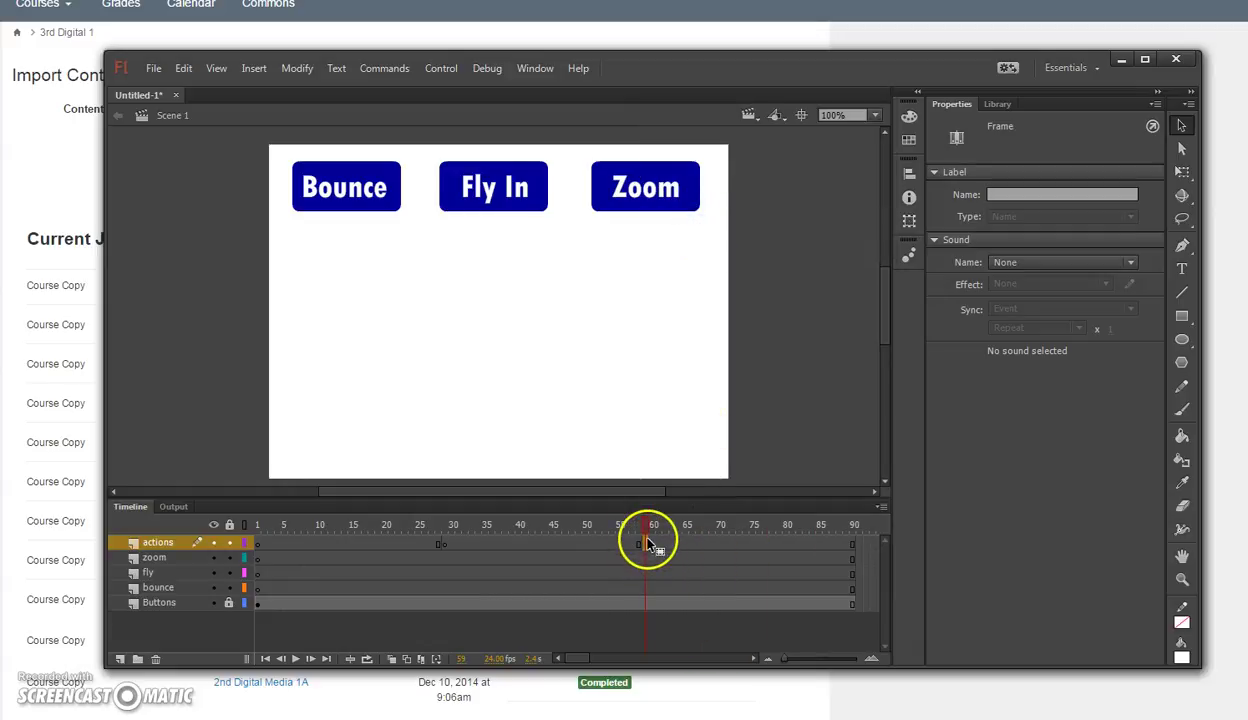
{"action": "left_click", "coordinate": [253, 72]}
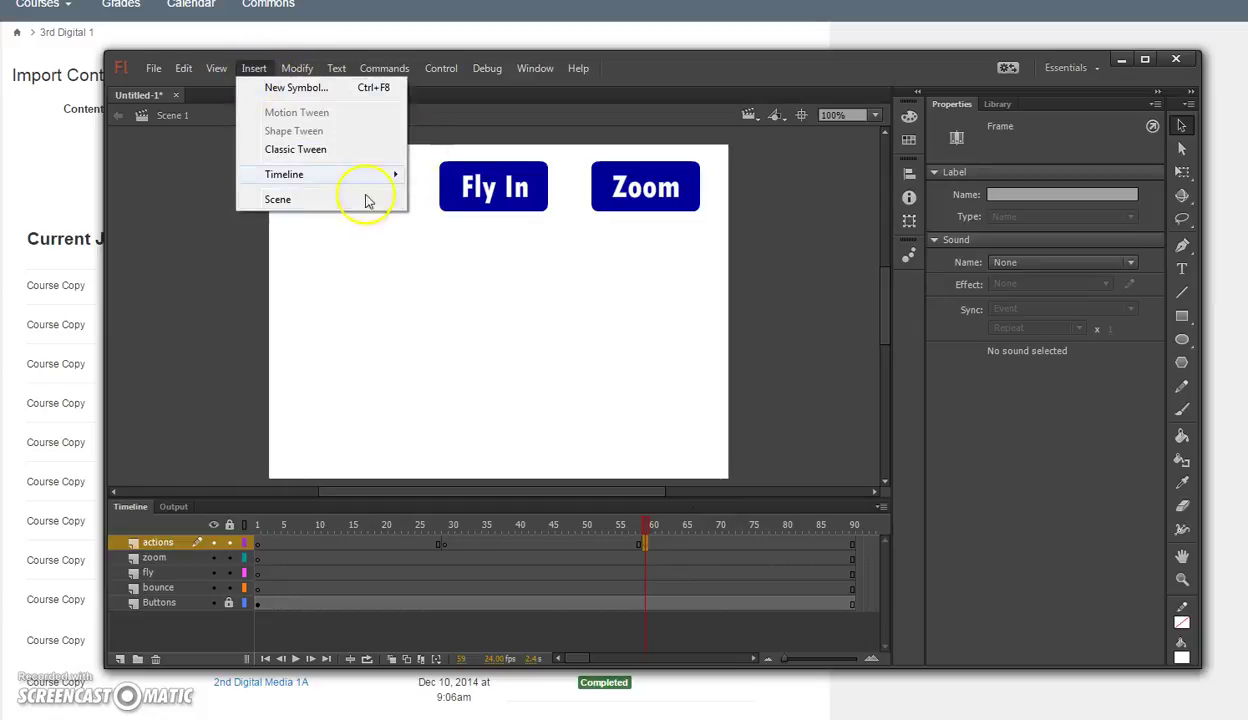
{"action": "mouse_move", "coordinate": [390, 174]}
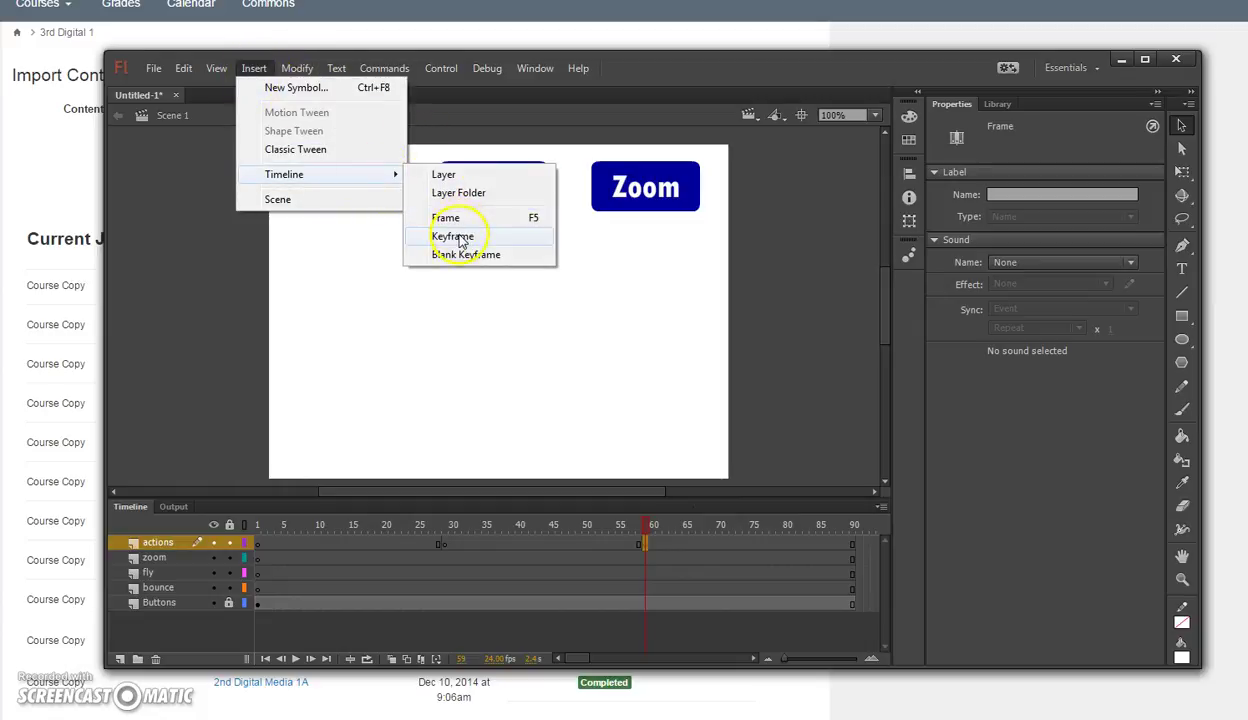
{"action": "left_click", "coordinate": [276, 64]}
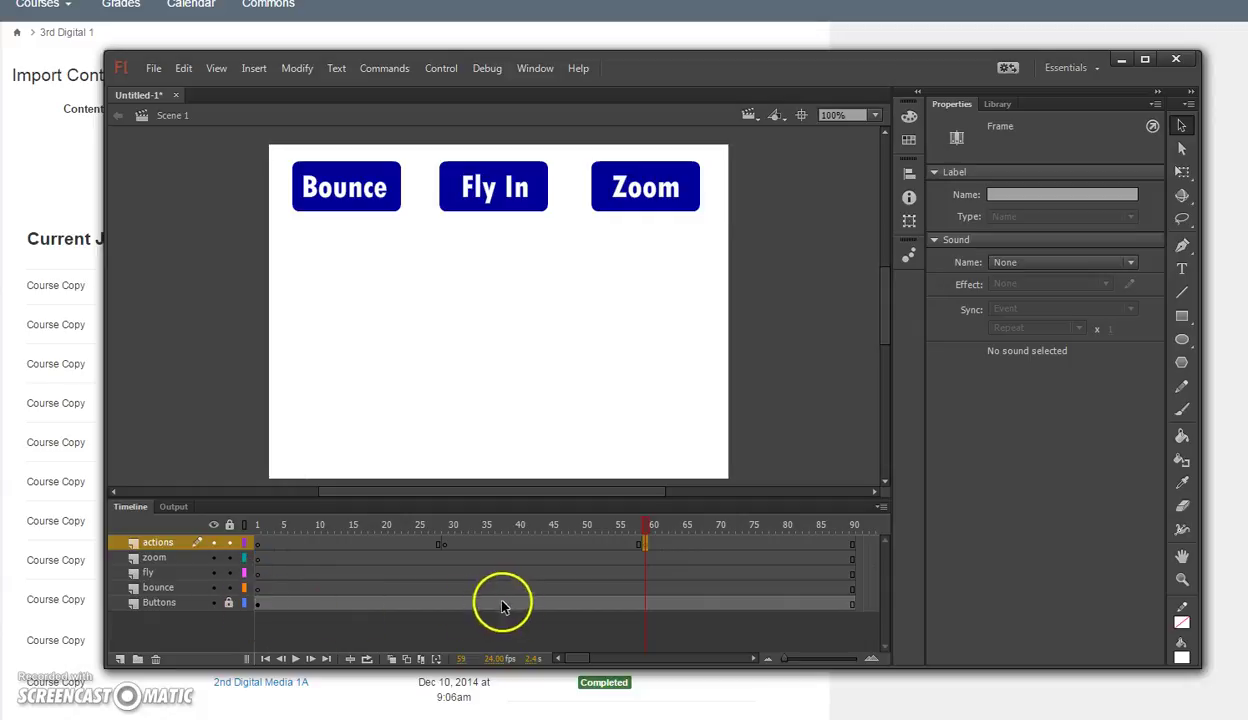
Step: Insert blank keyframes at frame 30 on the bounce layer and on the fly layer
{"action": "left_click", "coordinate": [444, 588]}
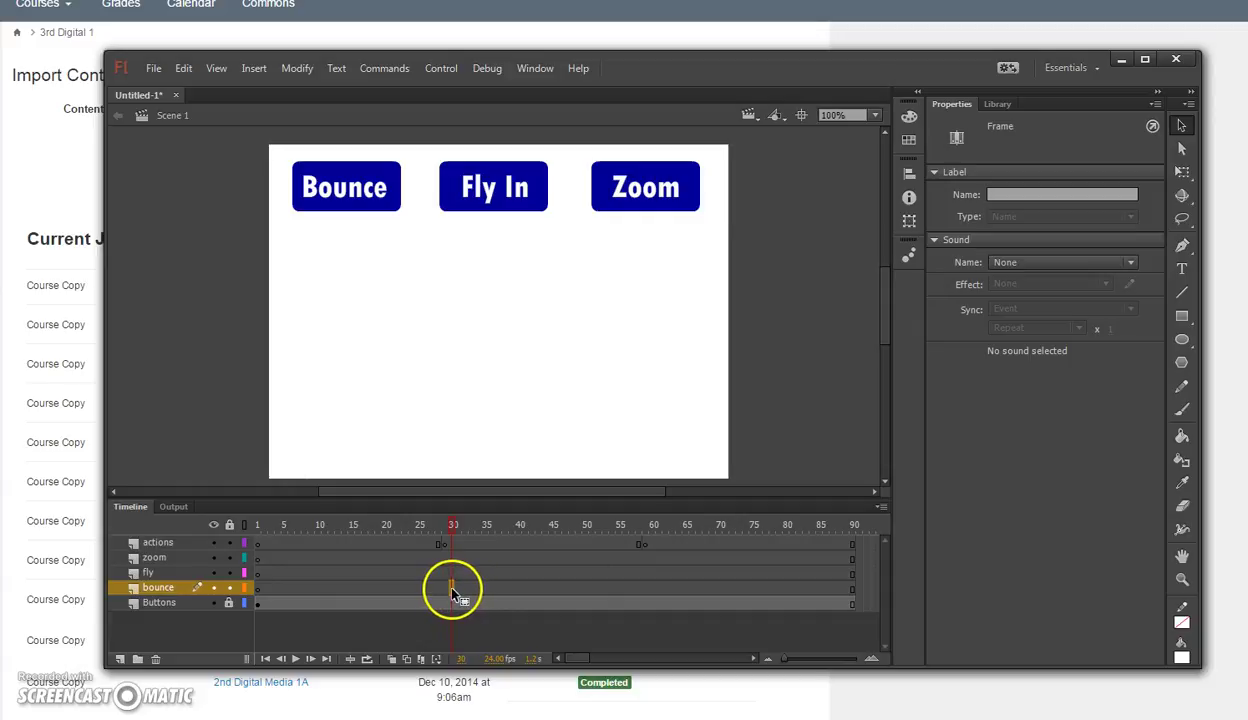
{"action": "right_click", "coordinate": [451, 592]}
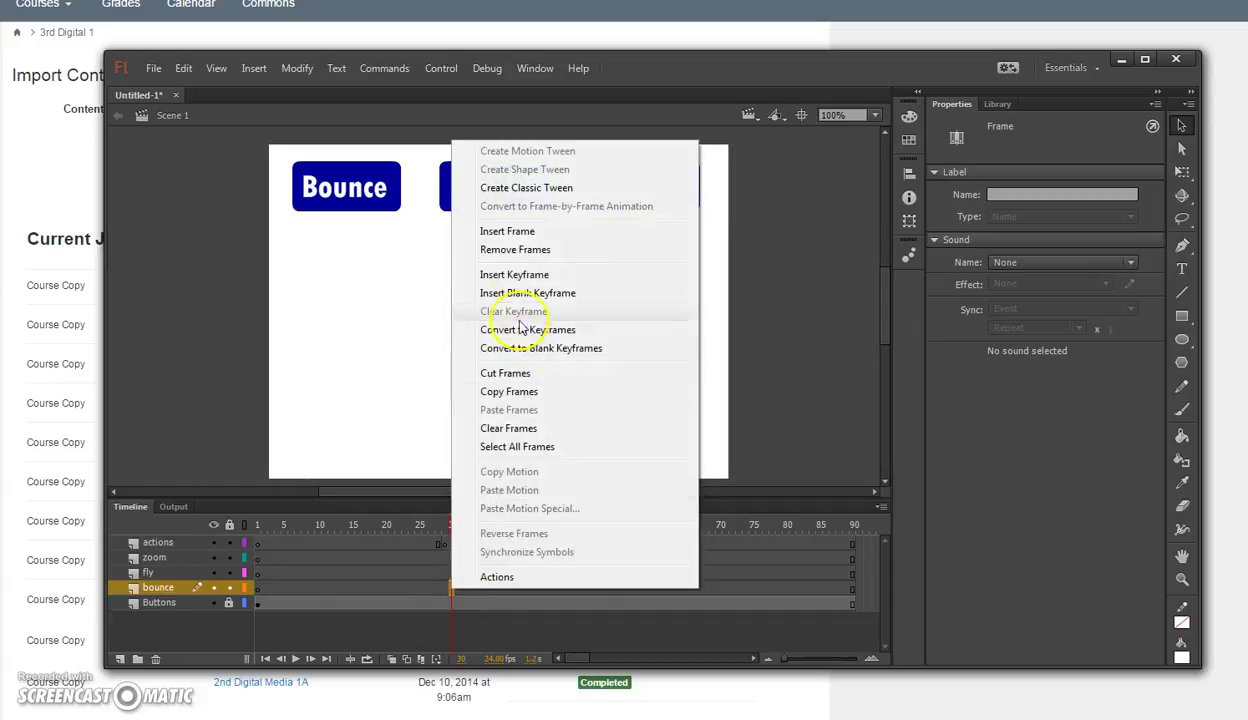
{"action": "left_click", "coordinate": [521, 293]}
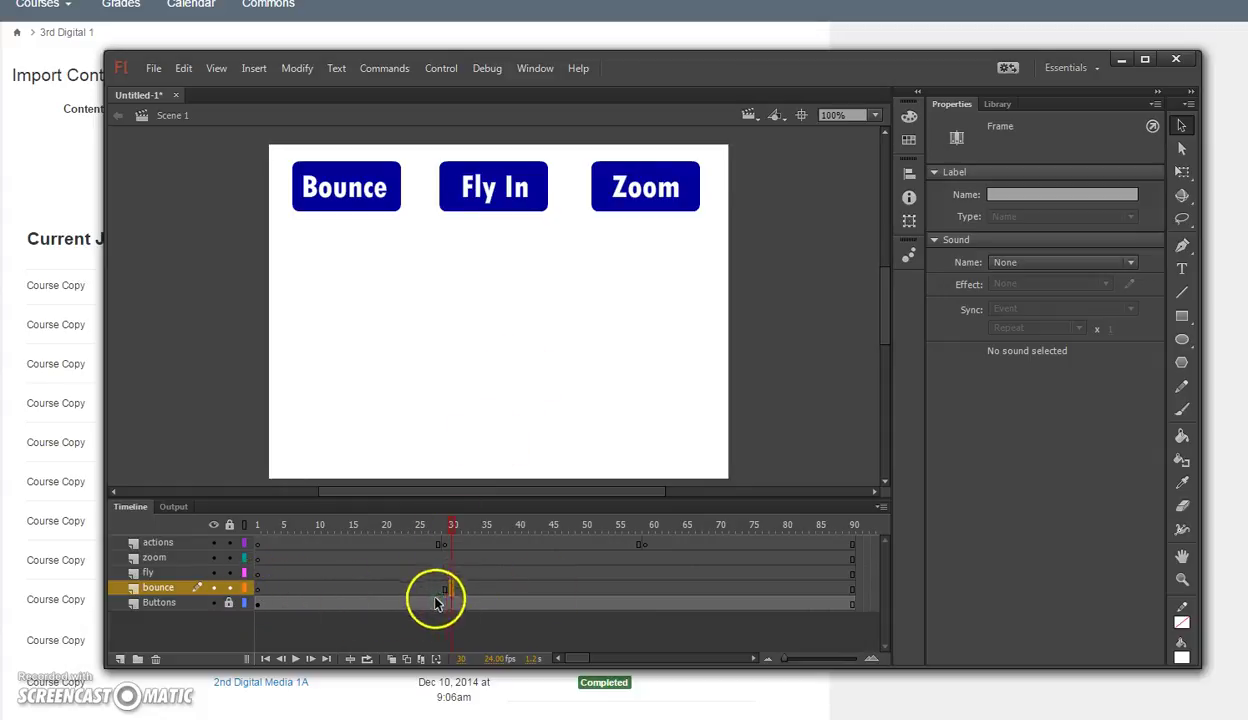
{"action": "left_click", "coordinate": [450, 522]}
{"action": "left_click", "coordinate": [451, 586]}
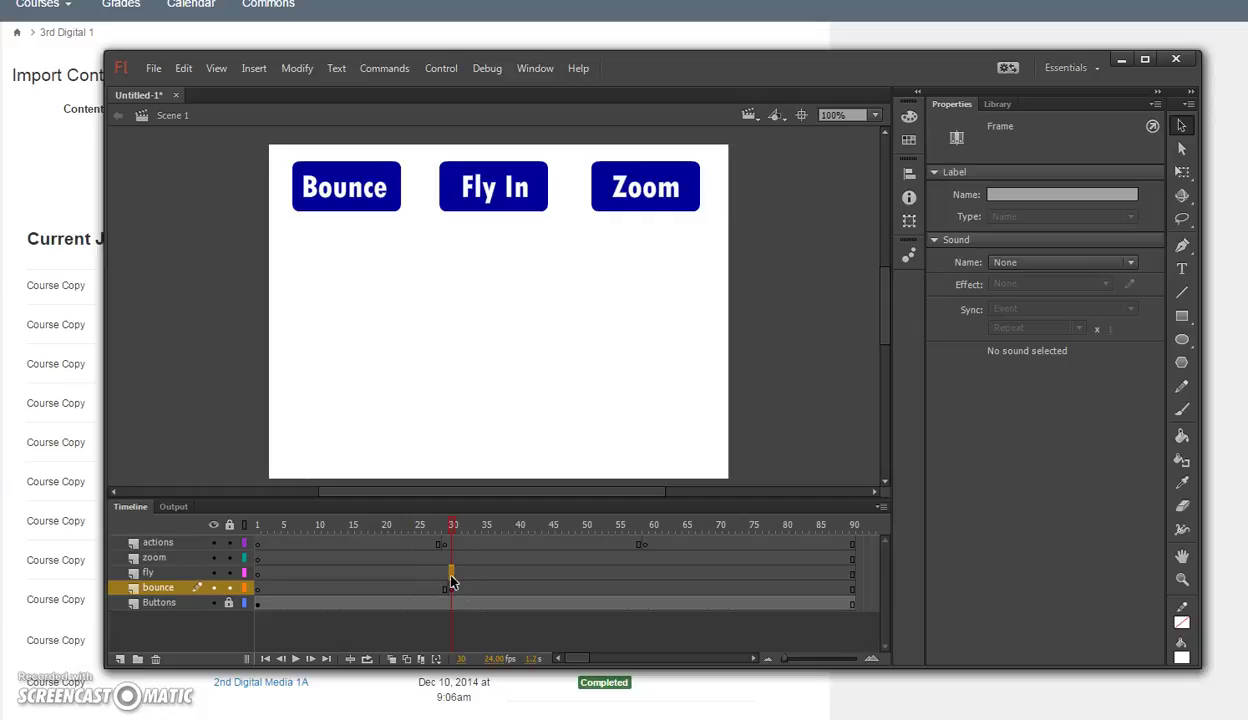
{"action": "left_click", "coordinate": [452, 572]}
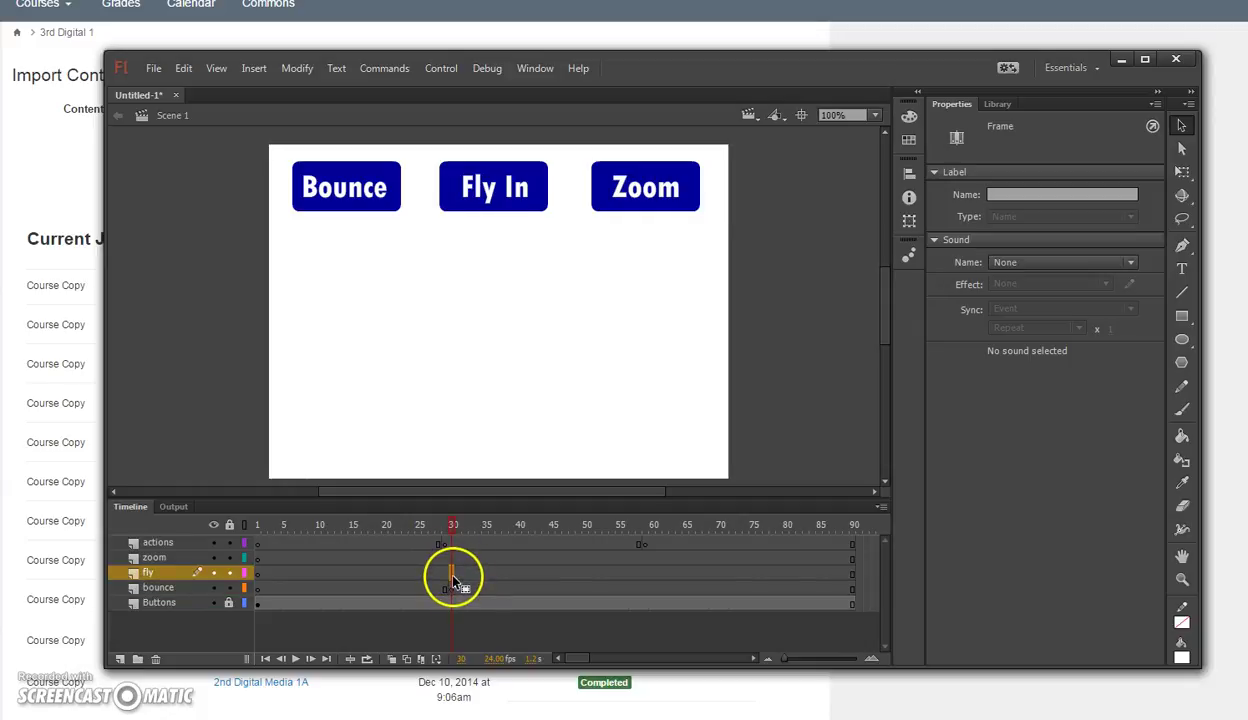
{"action": "right_click", "coordinate": [452, 578]}
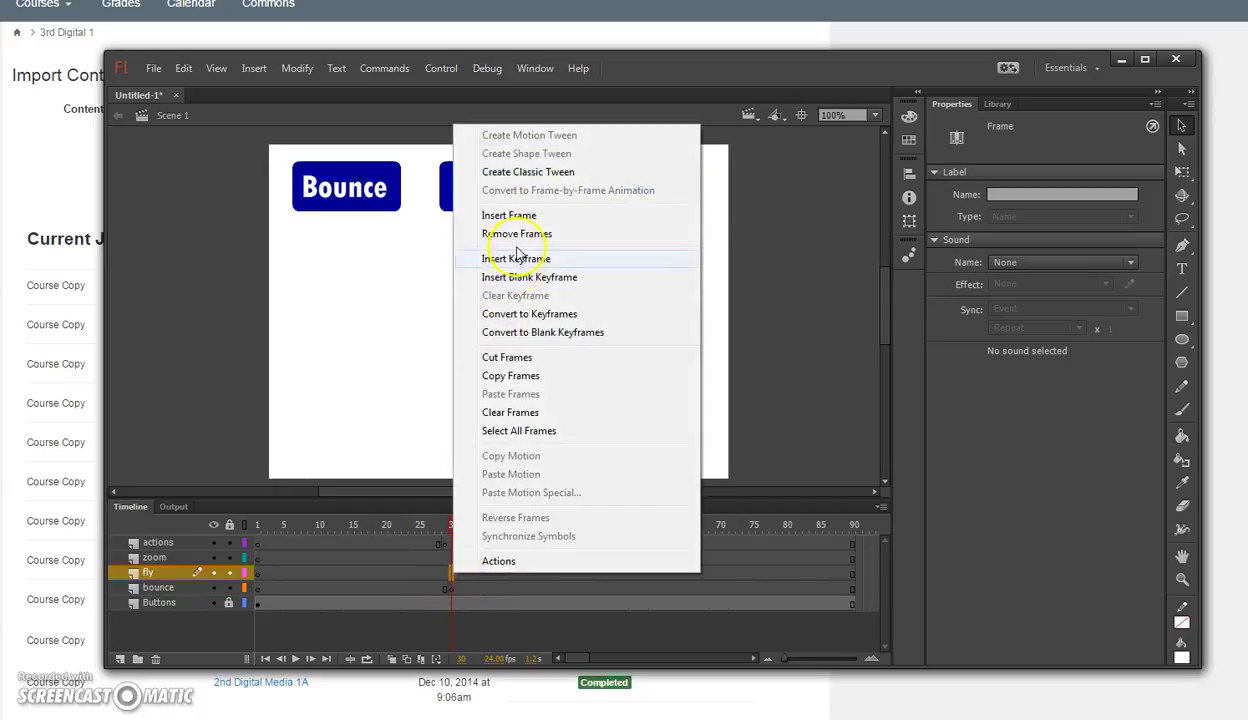
{"action": "left_click", "coordinate": [540, 287]}
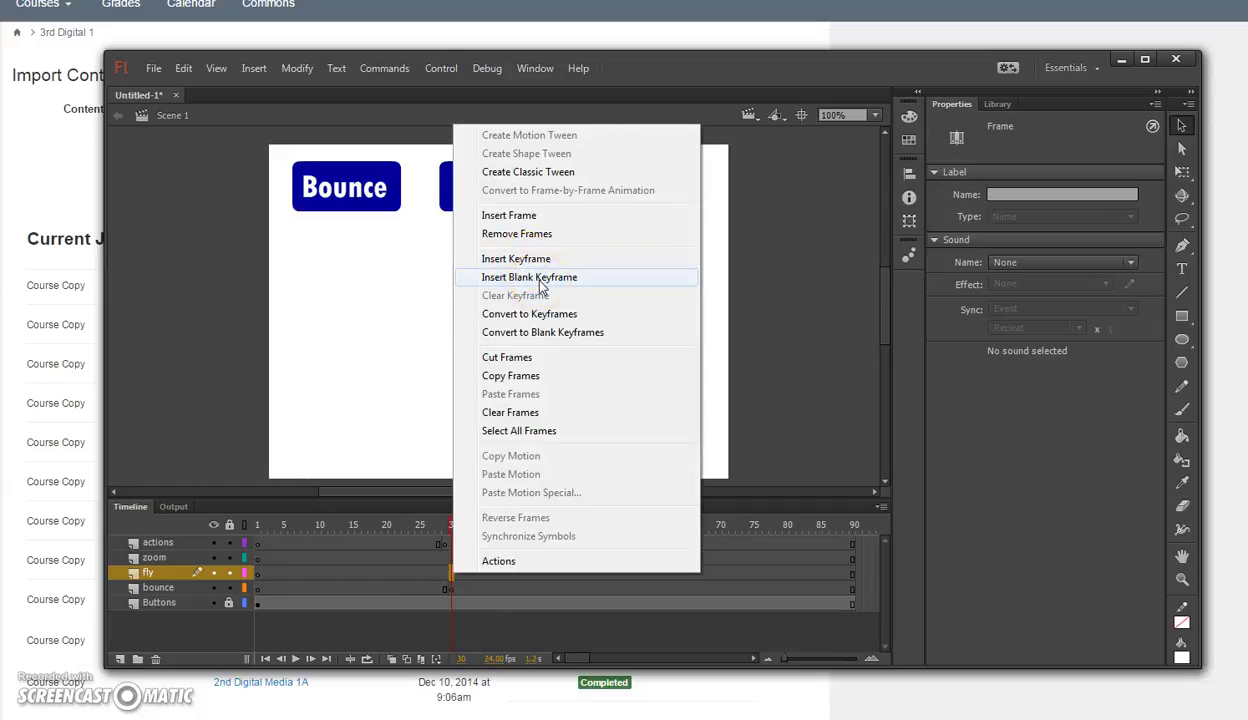
{"action": "left_click", "coordinate": [540, 287]}
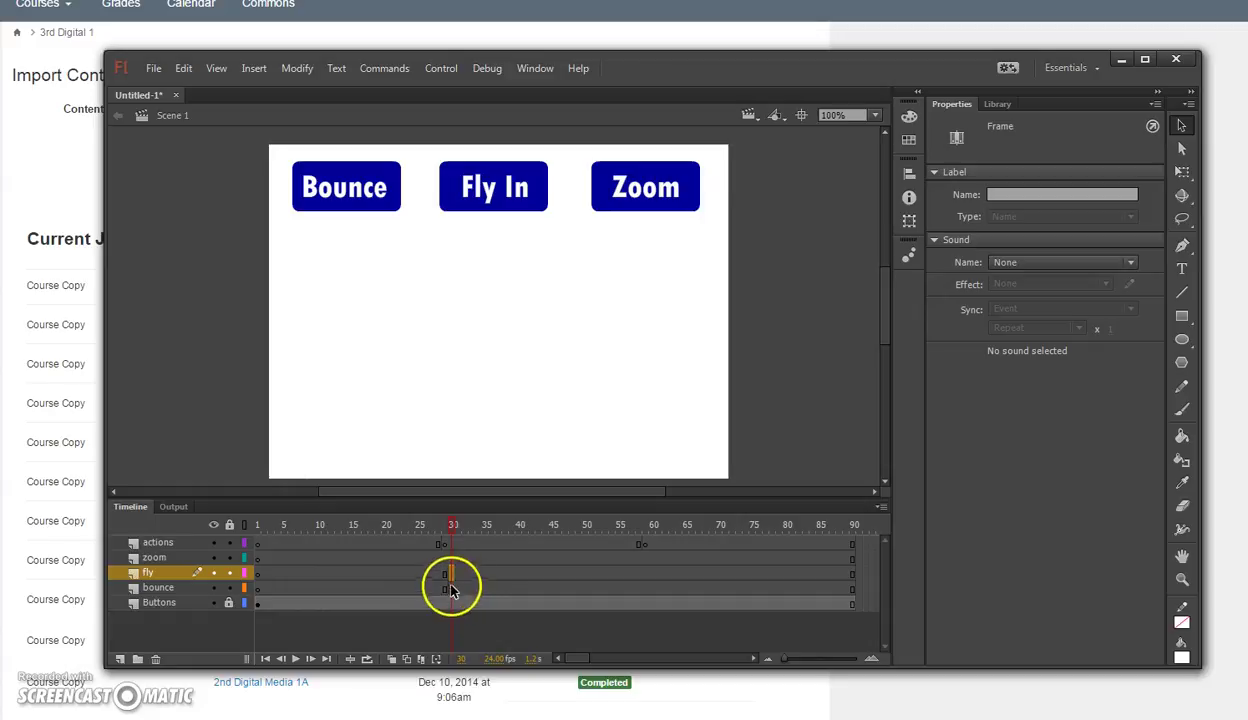
Step: Insert keyframes at frame 60 on the fly layer and on the zoom layer
{"action": "left_click", "coordinate": [647, 576]}
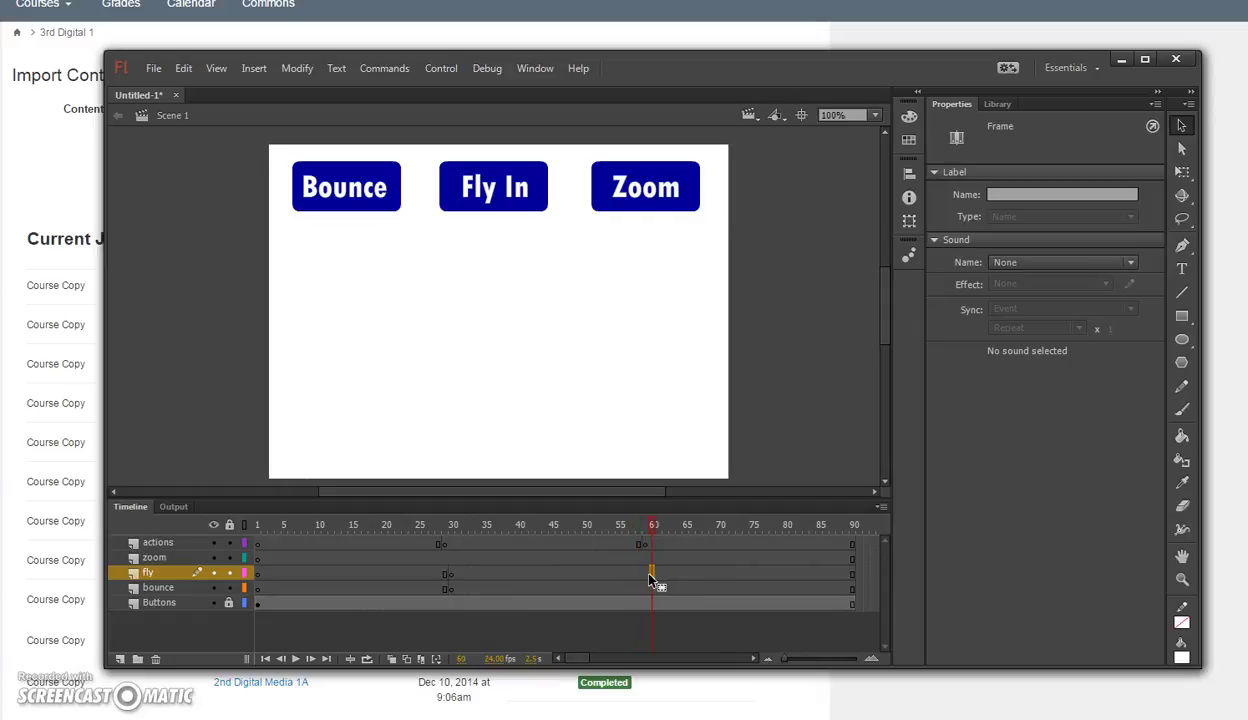
{"action": "right_click", "coordinate": [651, 578]}
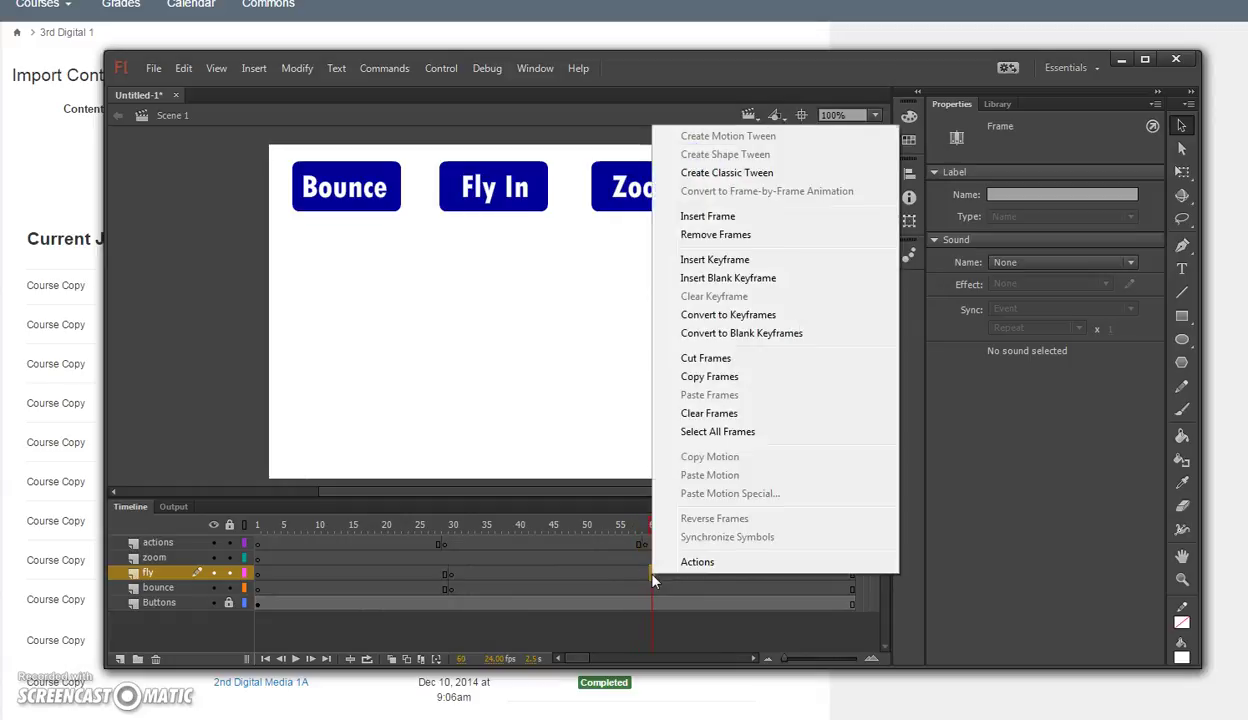
{"action": "left_click", "coordinate": [739, 262]}
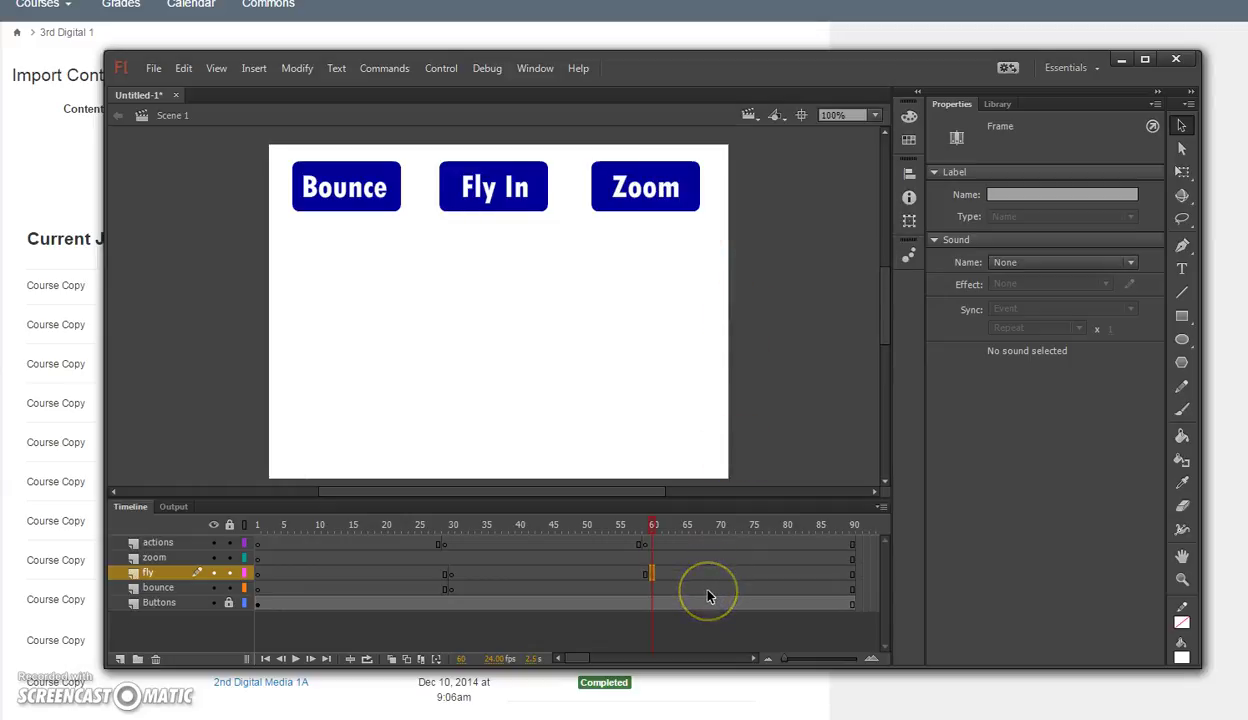
{"action": "left_click_drag", "start_coordinate": [652, 604], "coordinate": [652, 567]}
{"action": "left_click", "coordinate": [650, 558]}
{"action": "right_click", "coordinate": [651, 566]}
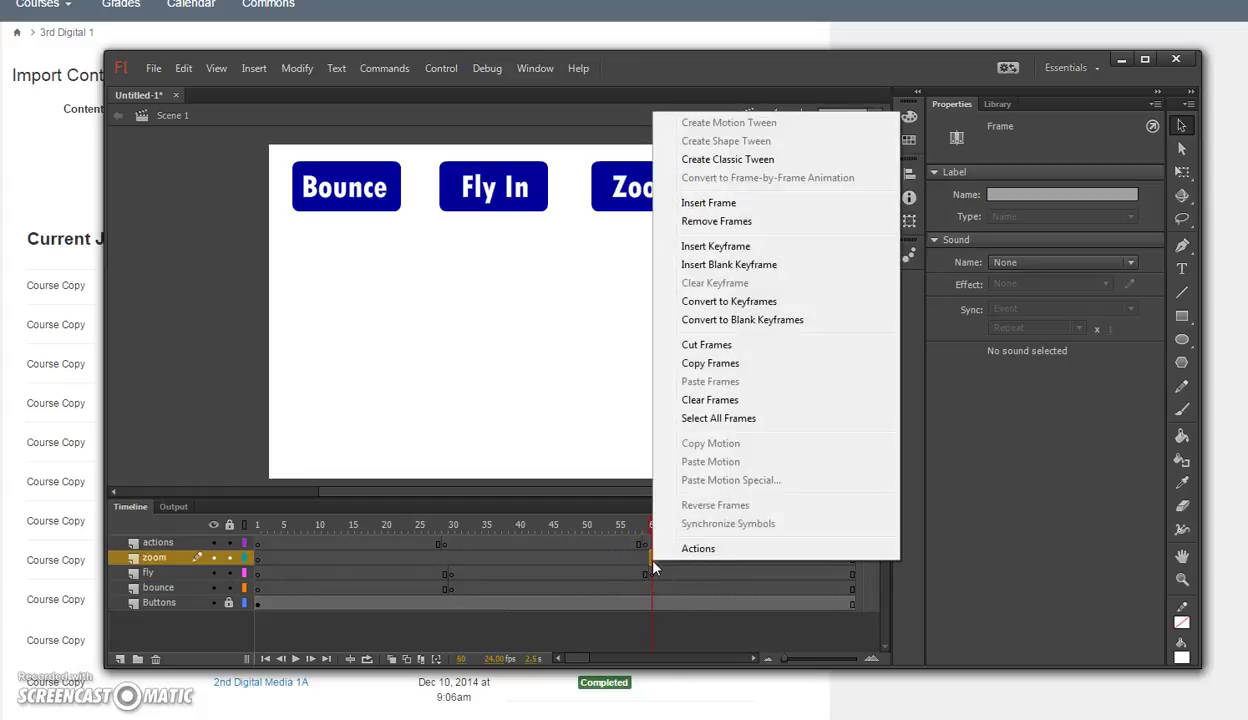
{"action": "left_click", "coordinate": [700, 246]}
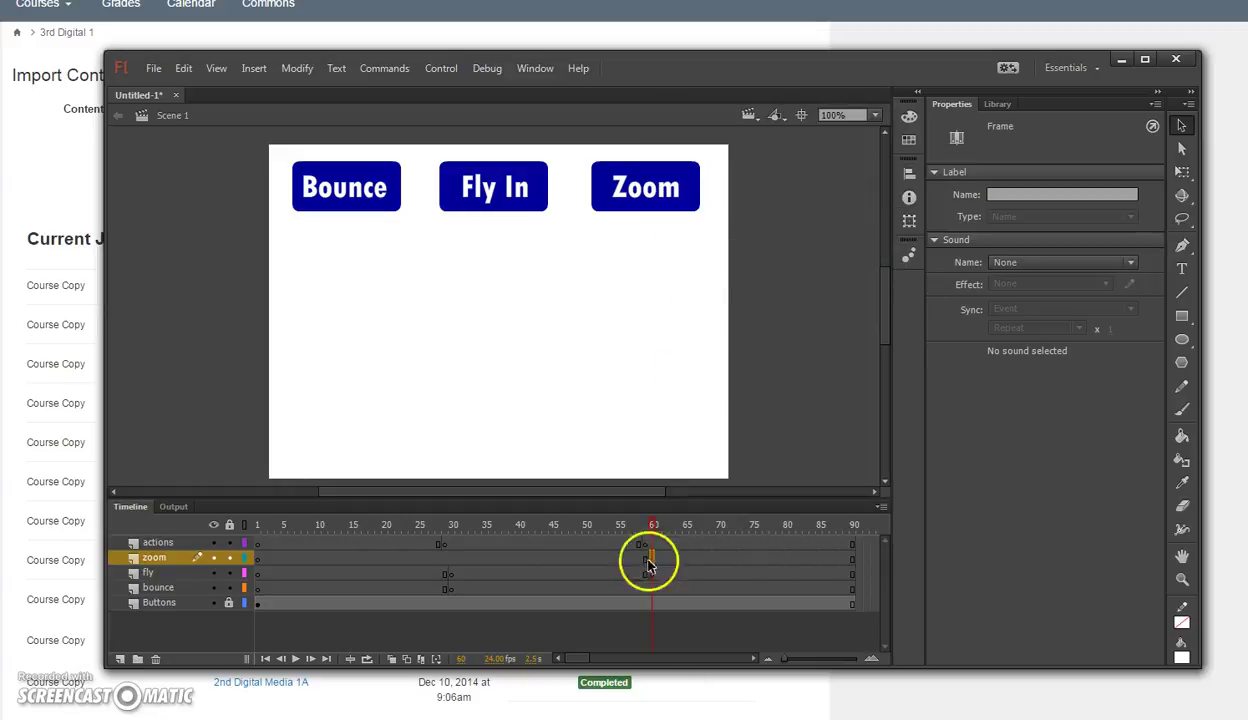
{"action": "left_click", "coordinate": [678, 574]}
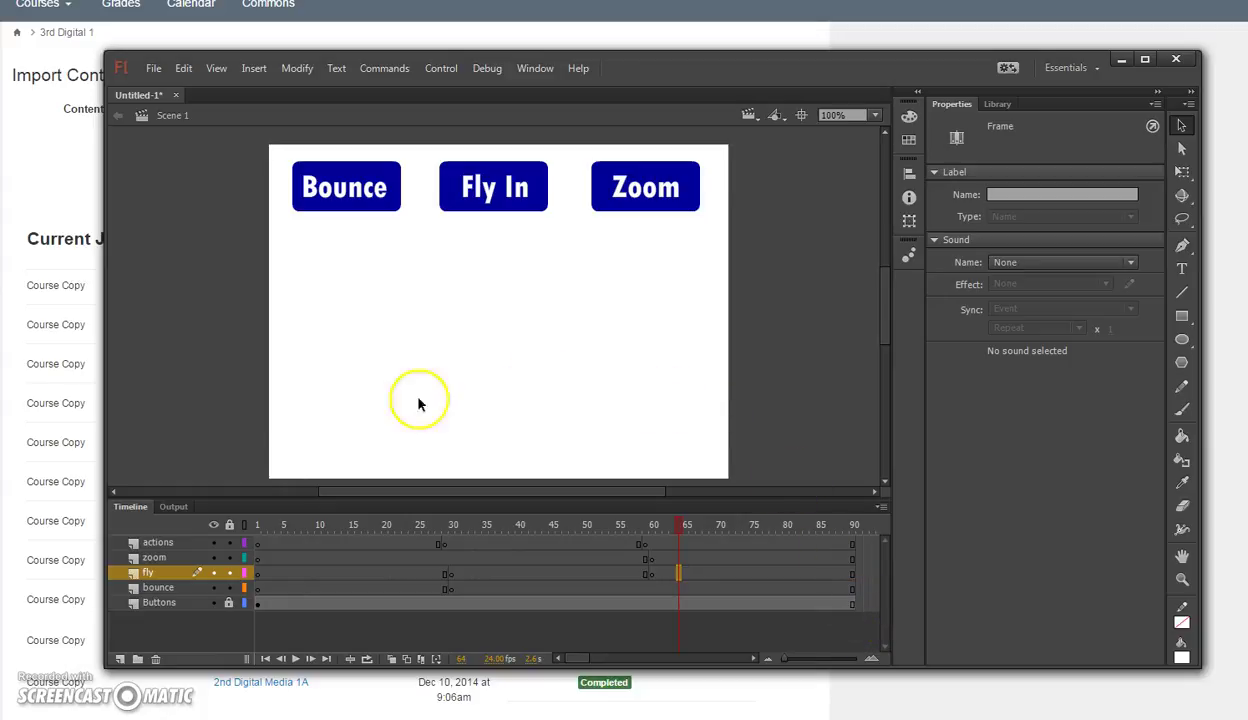
Step: Lock the actions, zoom and fly layers and select frame 1 of the bounce layer
{"action": "left_click_drag", "start_coordinate": [229, 543], "coordinate": [230, 581]}
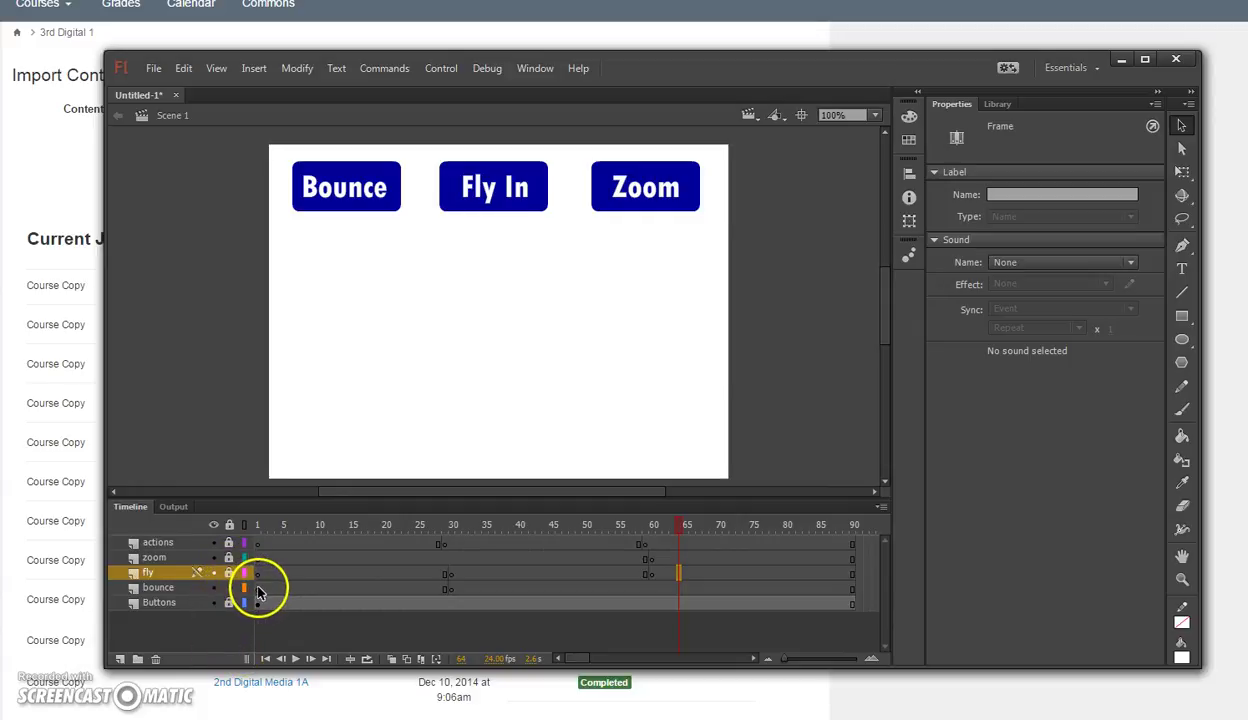
{"action": "left_click", "coordinate": [257, 590]}
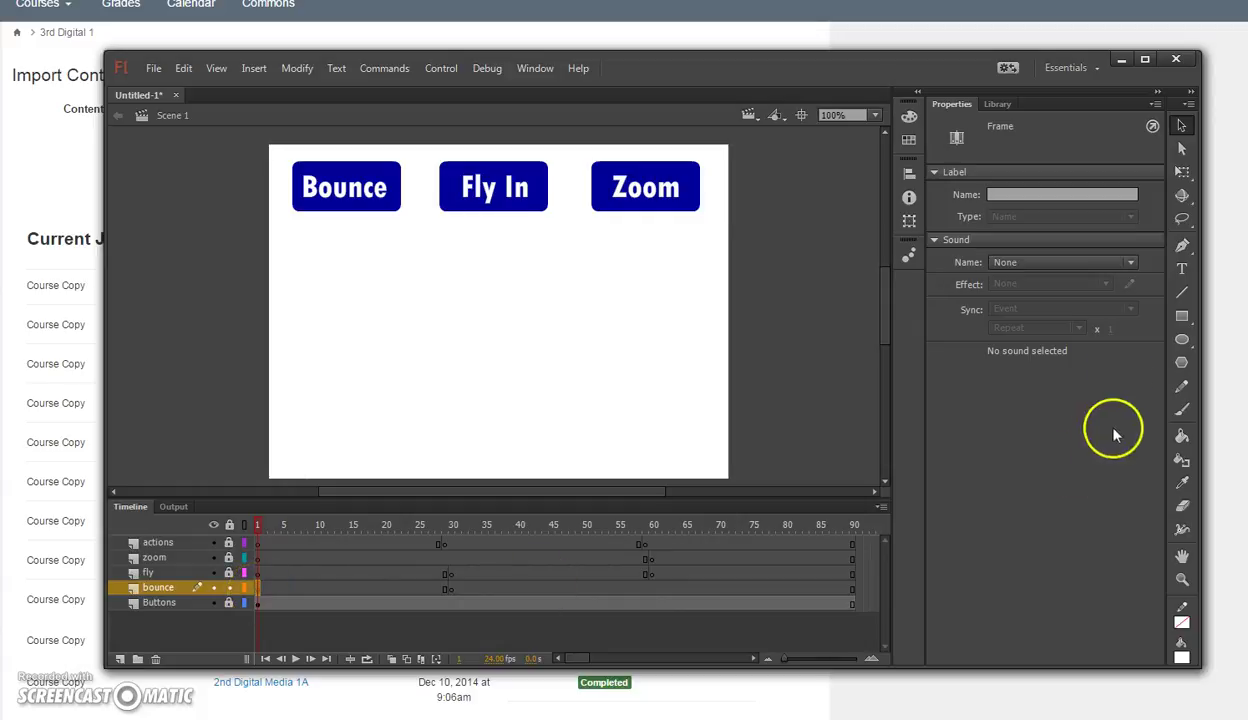
Step: Draw a lime green circle without a stroke, about 70 px across, below the Bounce button on the bounce layer
{"action": "left_click", "coordinate": [1181, 341]}
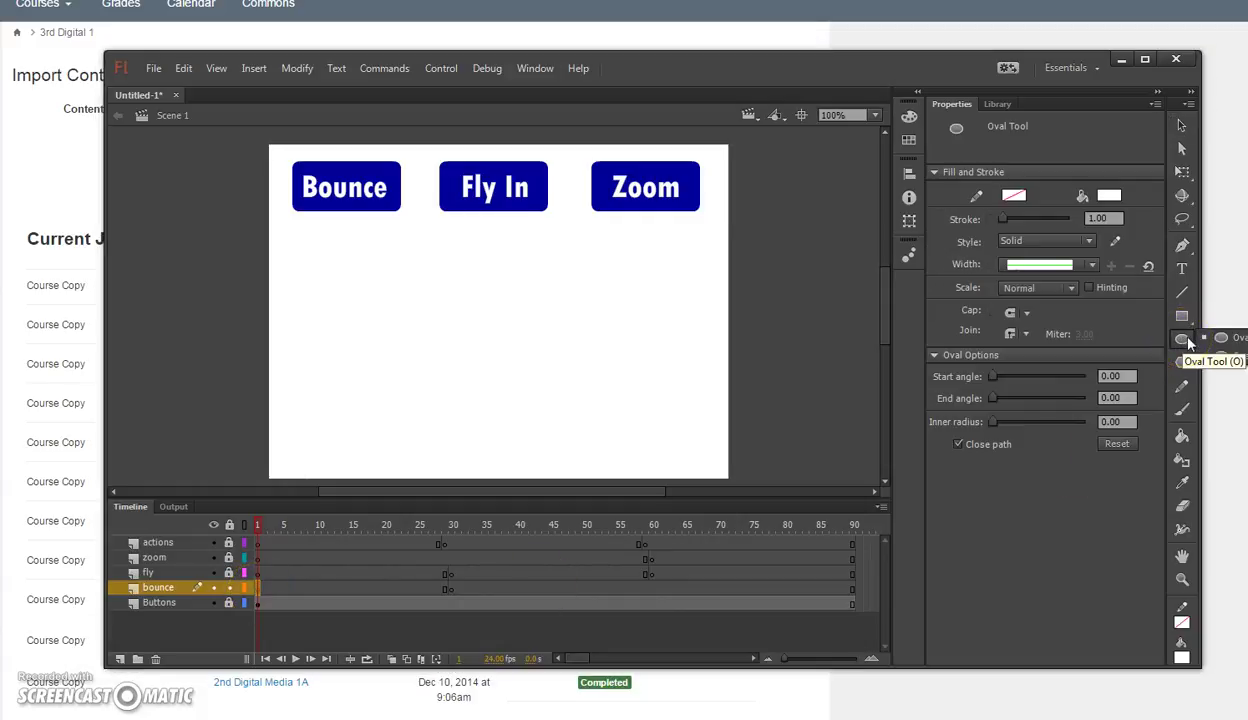
{"action": "left_click", "coordinate": [1110, 195]}
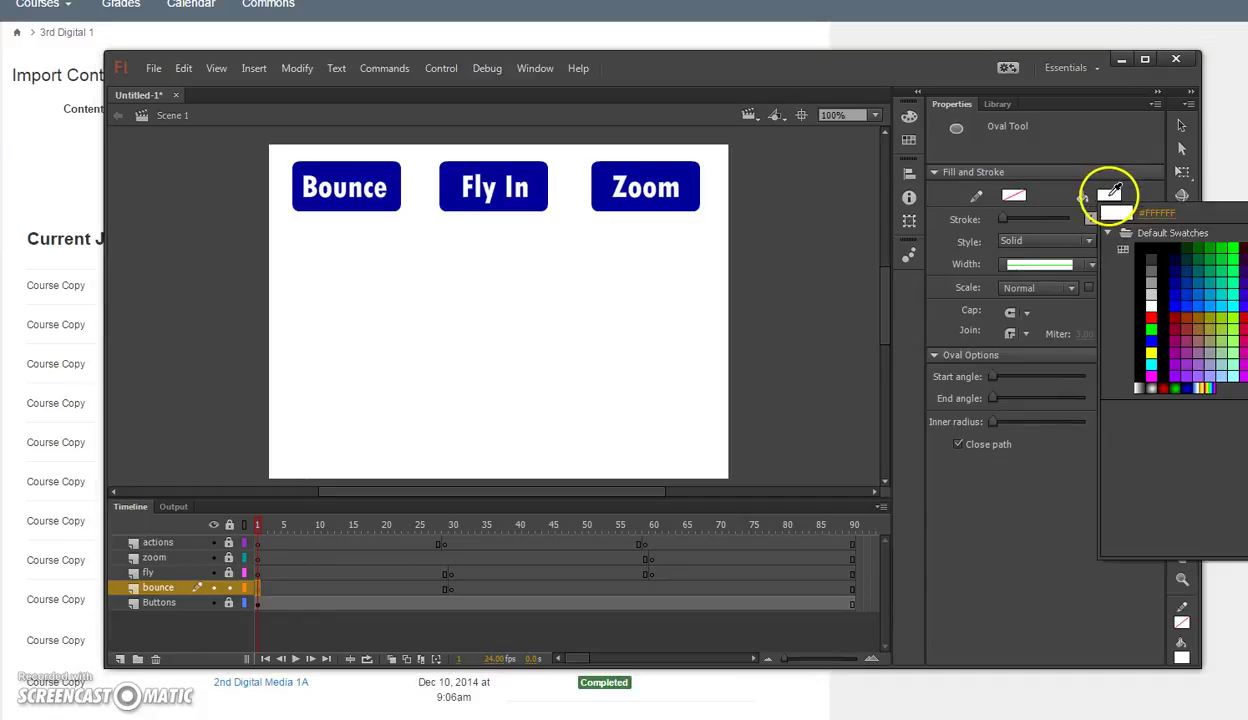
{"action": "left_click", "coordinate": [1232, 316]}
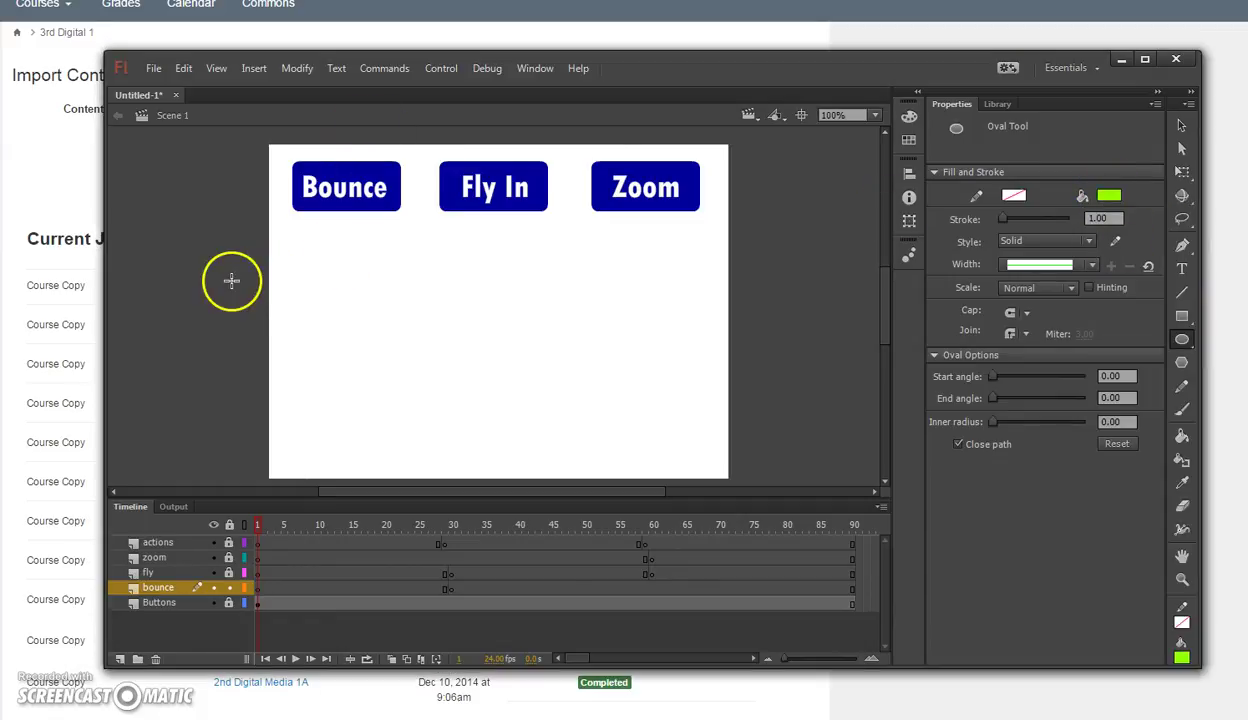
{"action": "mouse_move", "coordinate": [295, 245]}
{"action": "left_mouse_down"}
{"action": "mouse_move", "coordinate": [355, 320]}
{"action": "mouse_move", "coordinate": [334, 302]}
{"action": "mouse_move", "coordinate": [317, 312]}
{"action": "left_mouse_up"}
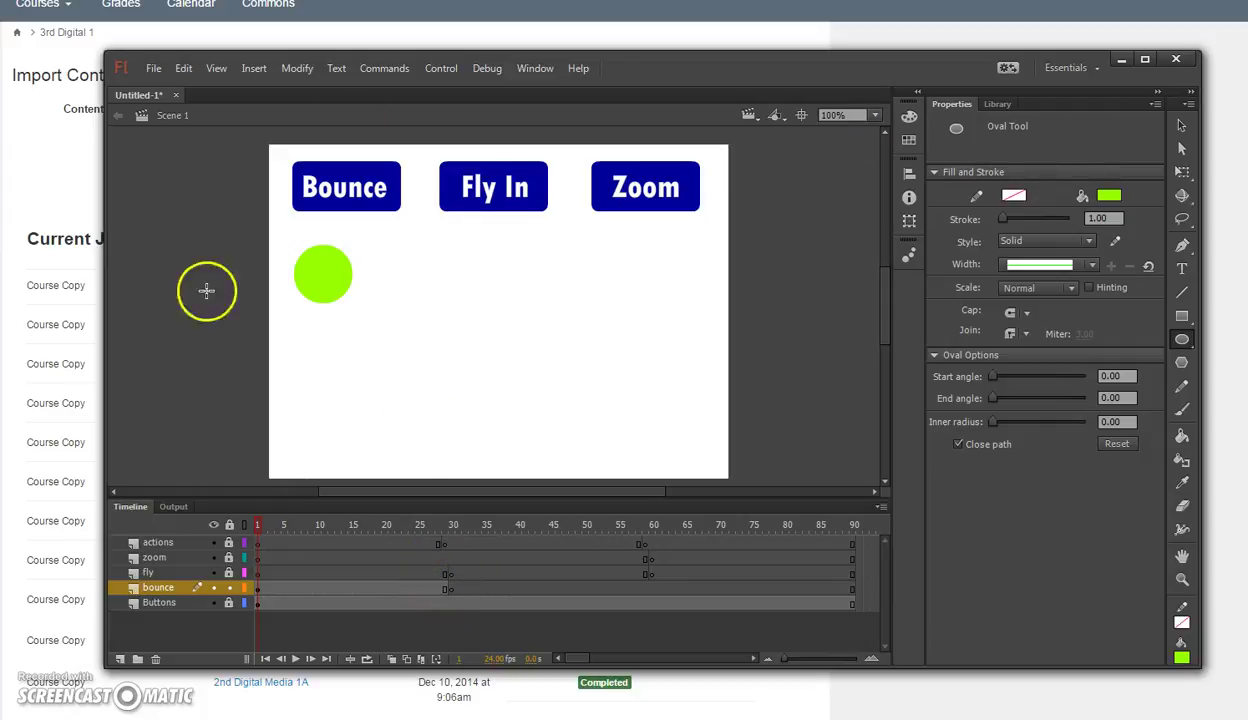
Step: Convert the green circle to a movie clip symbol named ball
{"action": "left_click", "coordinate": [1181, 126]}
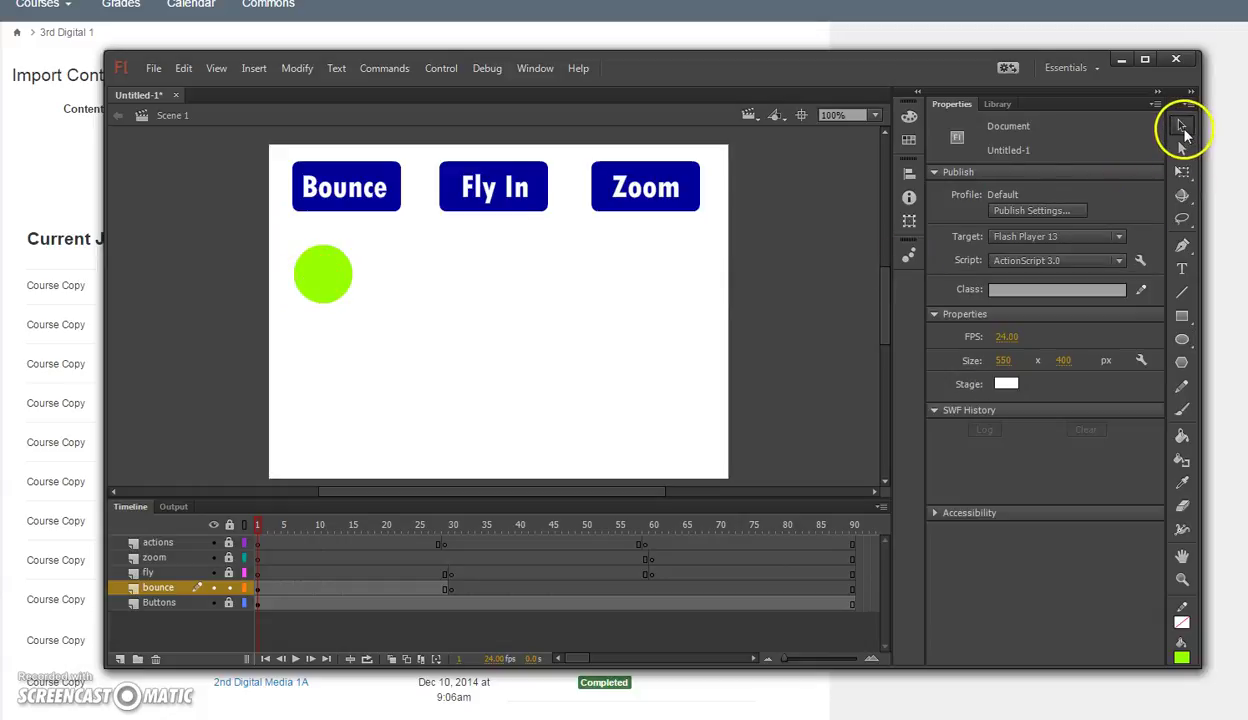
{"action": "left_click_drag", "start_coordinate": [282, 229], "coordinate": [380, 333]}
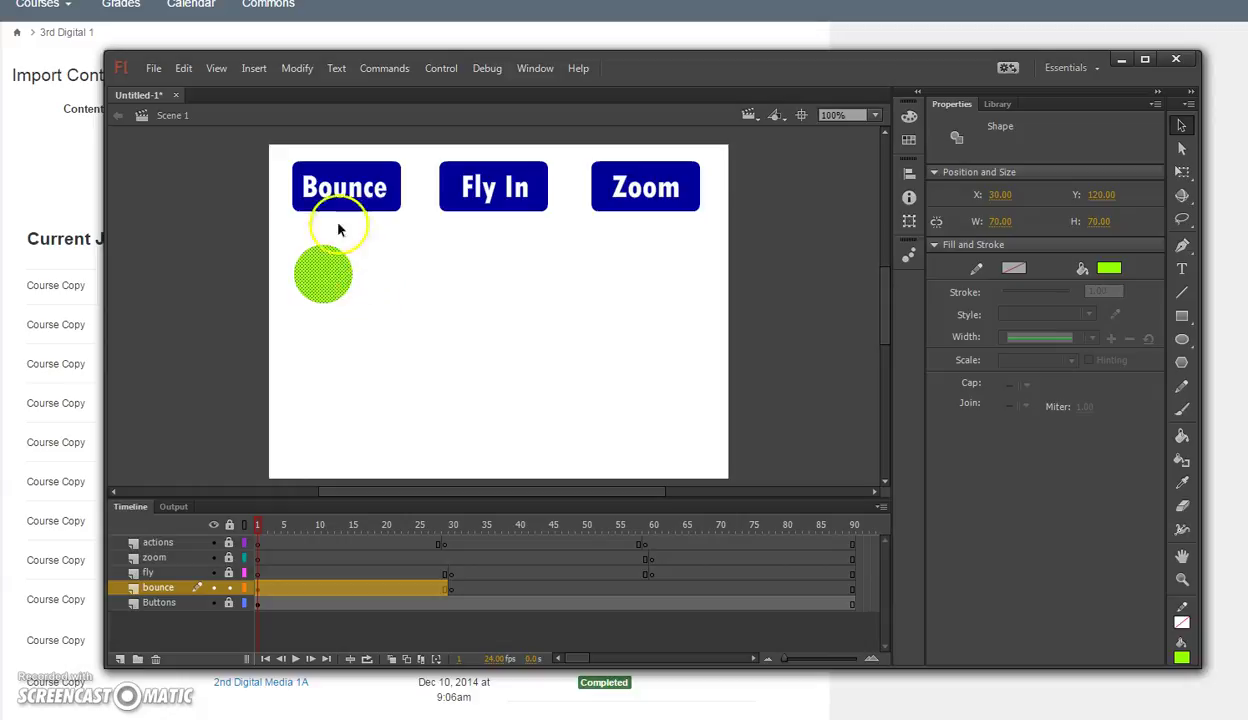
{"action": "left_click", "coordinate": [300, 68]}
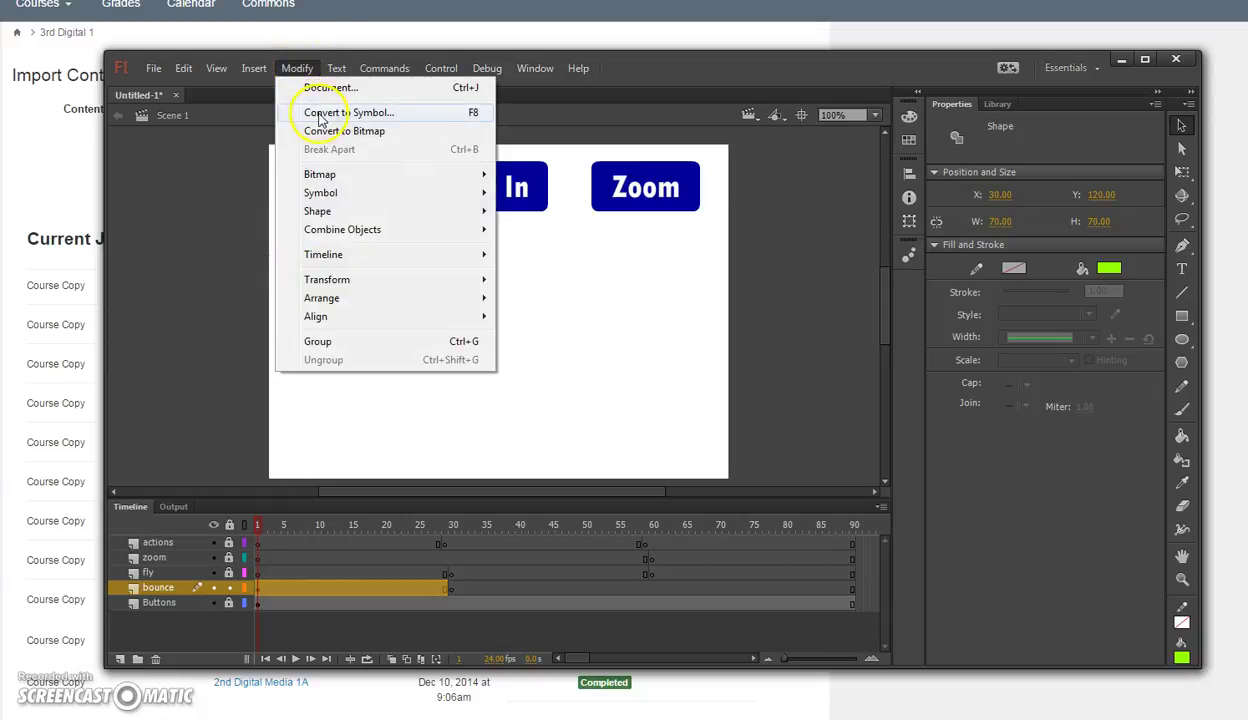
{"action": "left_click", "coordinate": [321, 114]}
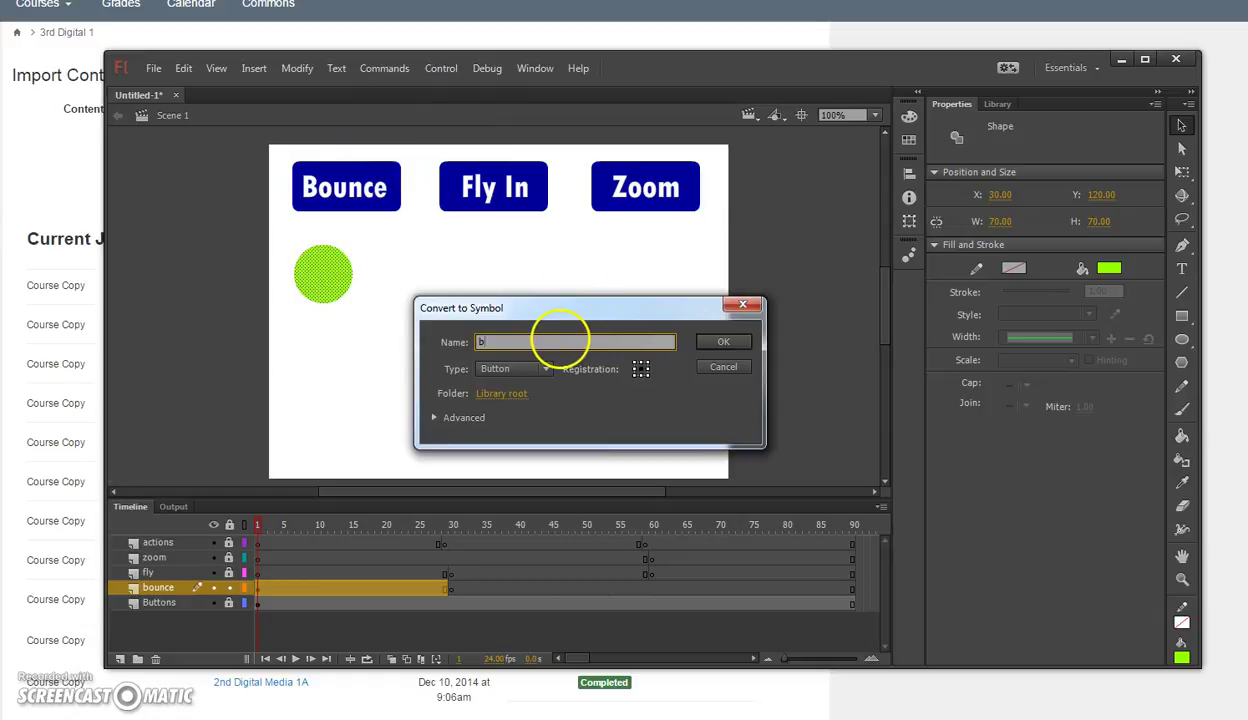
{"action": "left_click", "coordinate": [530, 369]}
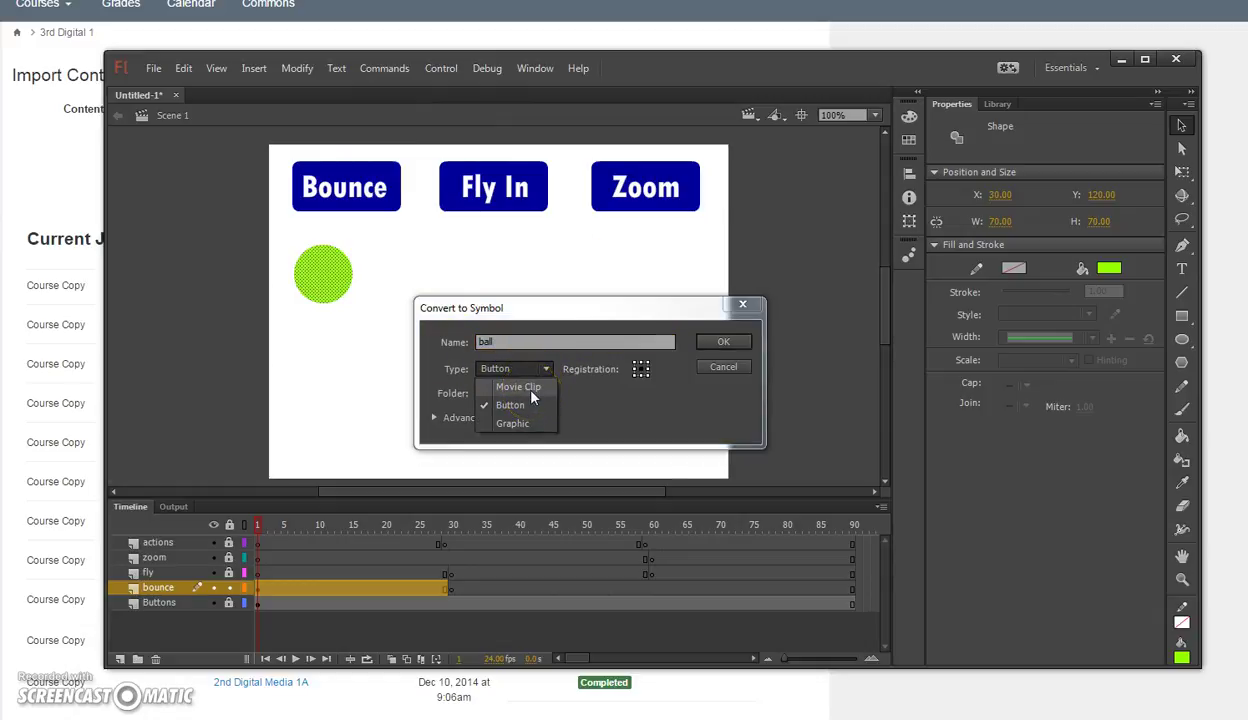
{"action": "left_click", "coordinate": [531, 390]}
{"action": "left_click", "coordinate": [724, 342]}
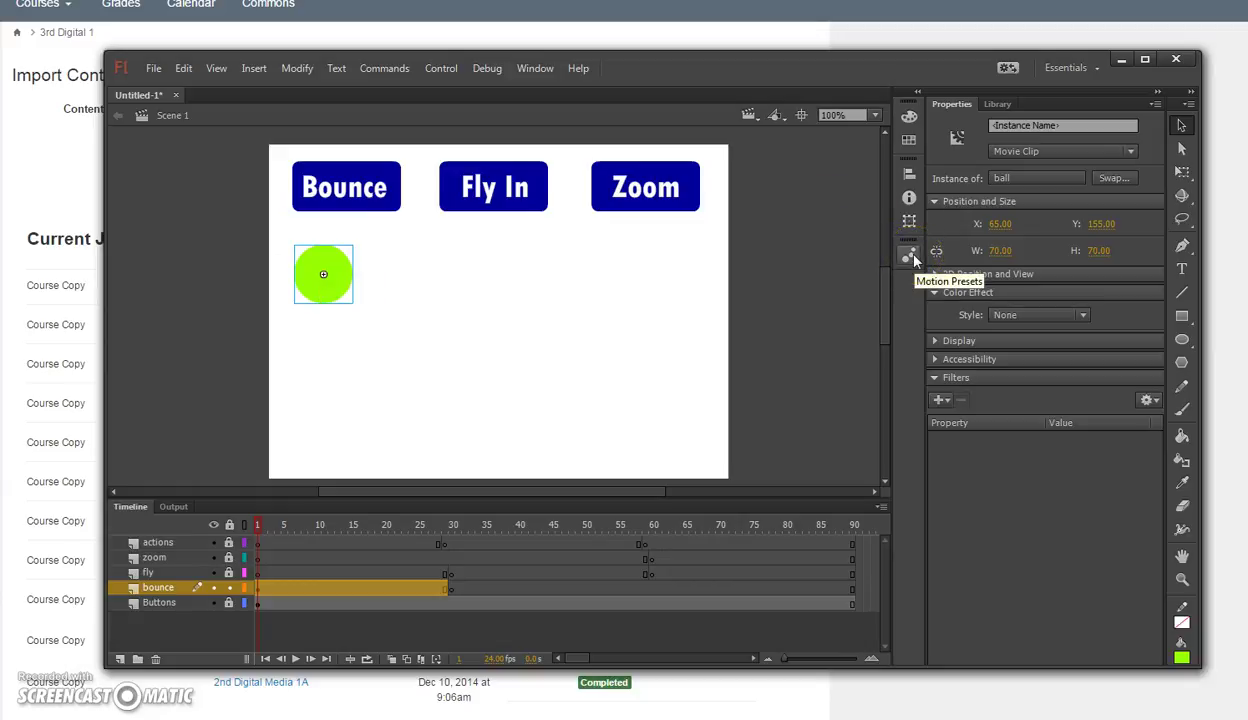
Step: Apply the default motion preset bounce-out-3D to the ball
{"action": "left_click", "coordinate": [535, 68]}
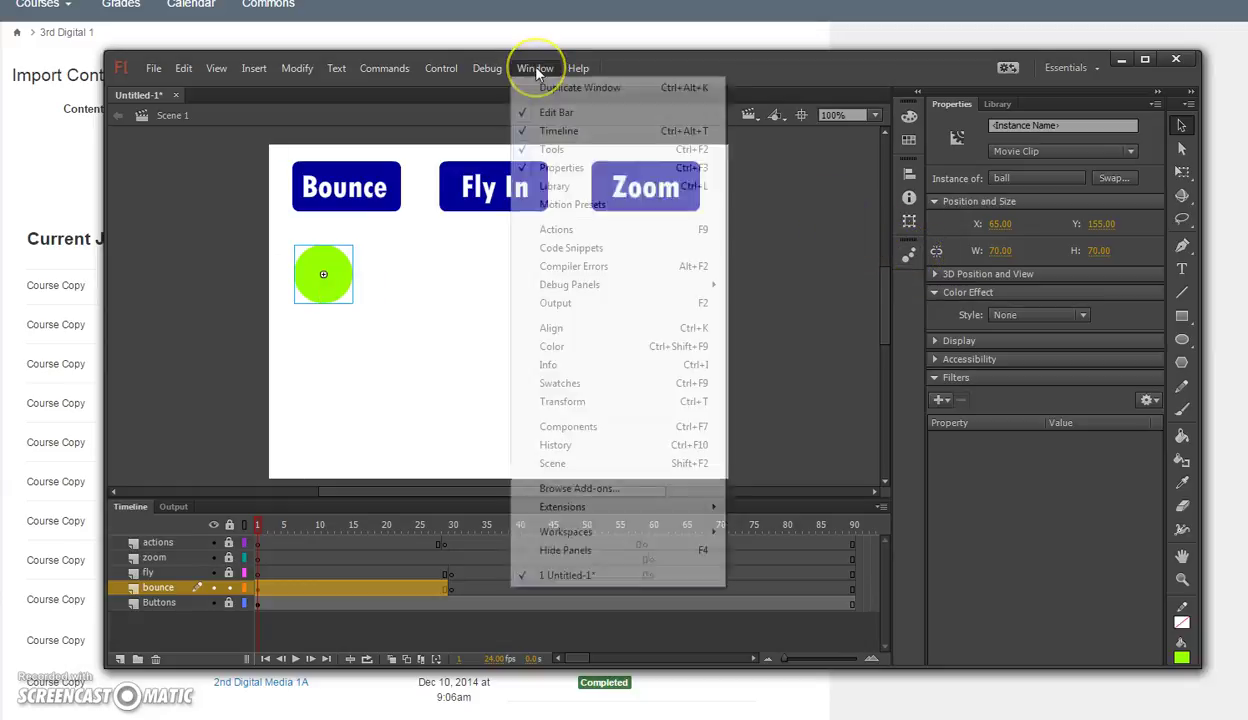
{"action": "left_click", "coordinate": [590, 205]}
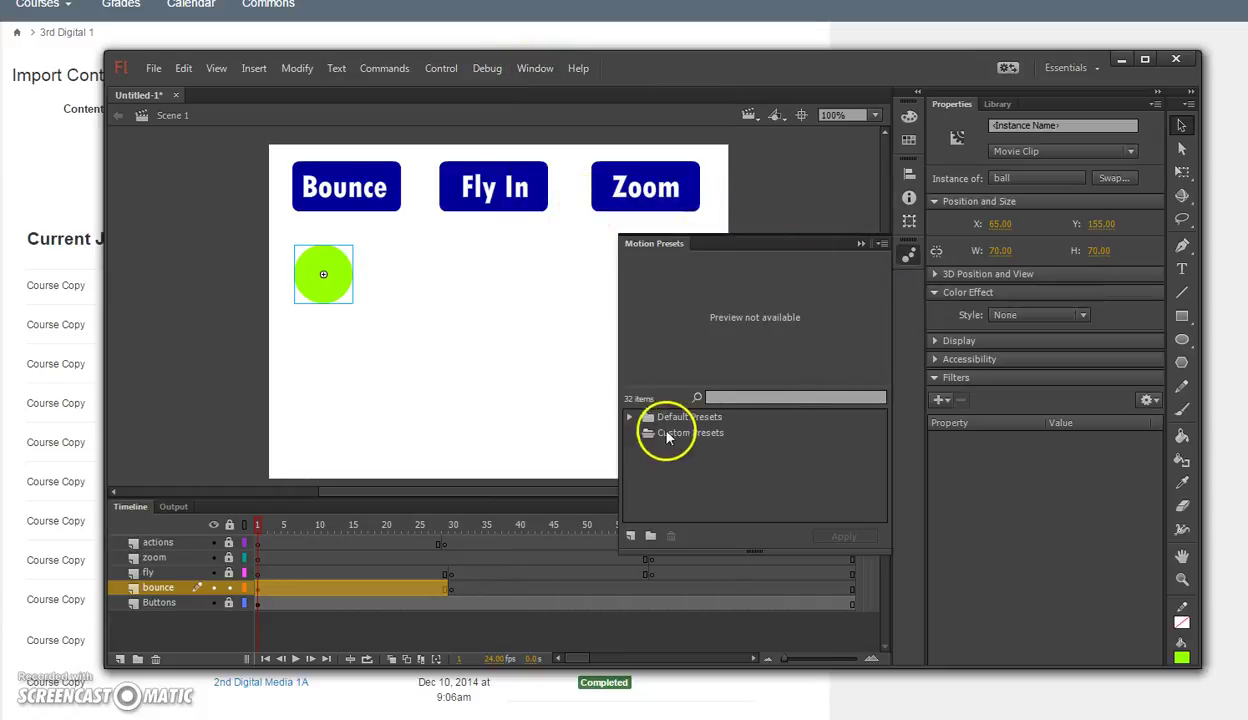
{"action": "left_click", "coordinate": [630, 418]}
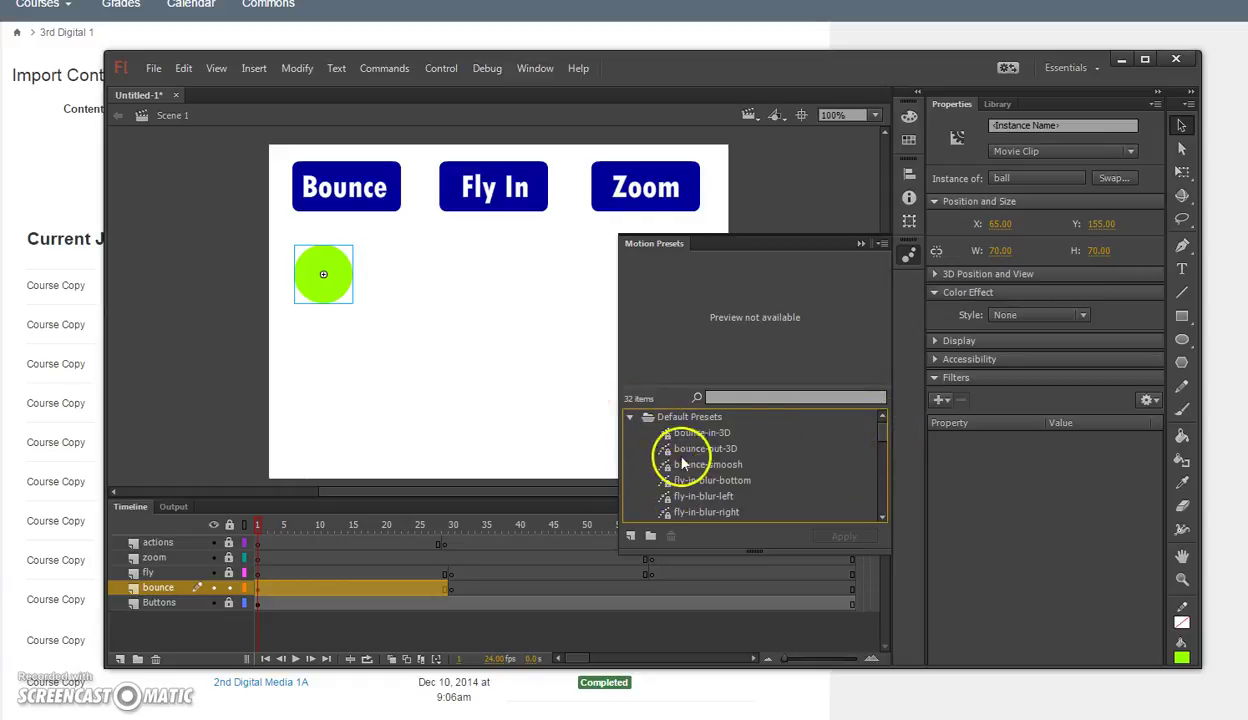
{"action": "left_click", "coordinate": [701, 434]}
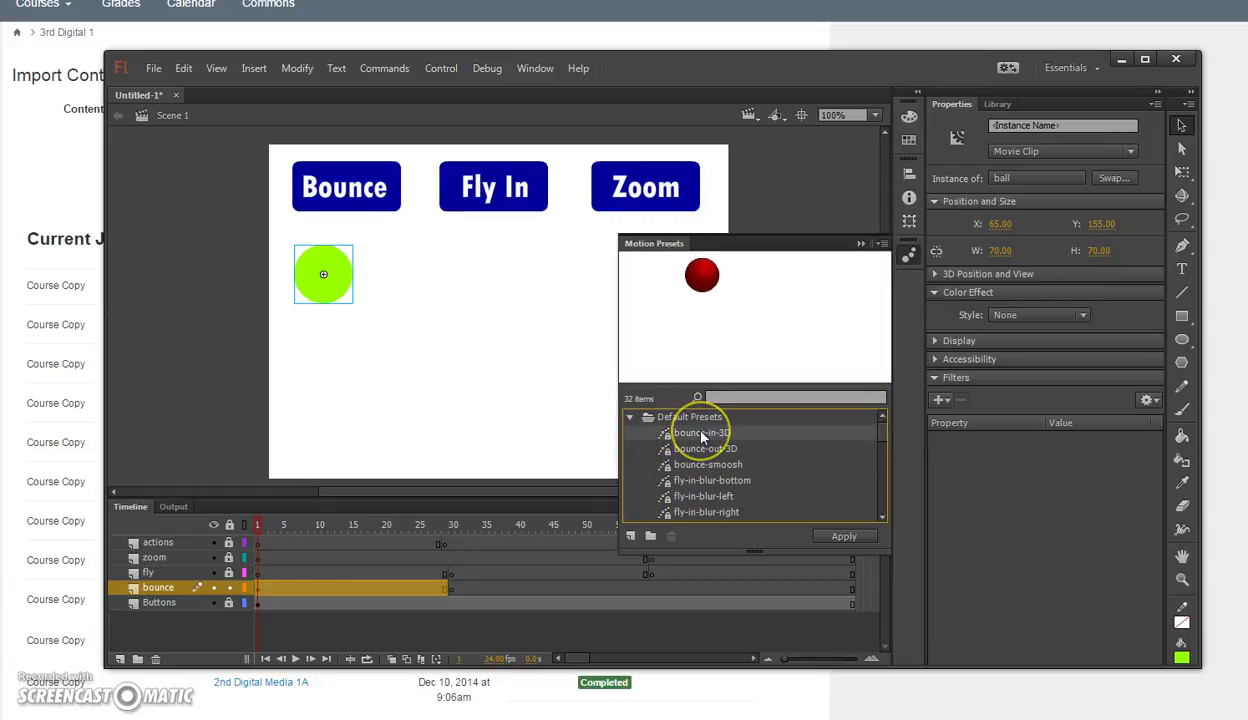
{"action": "left_click", "coordinate": [707, 449]}
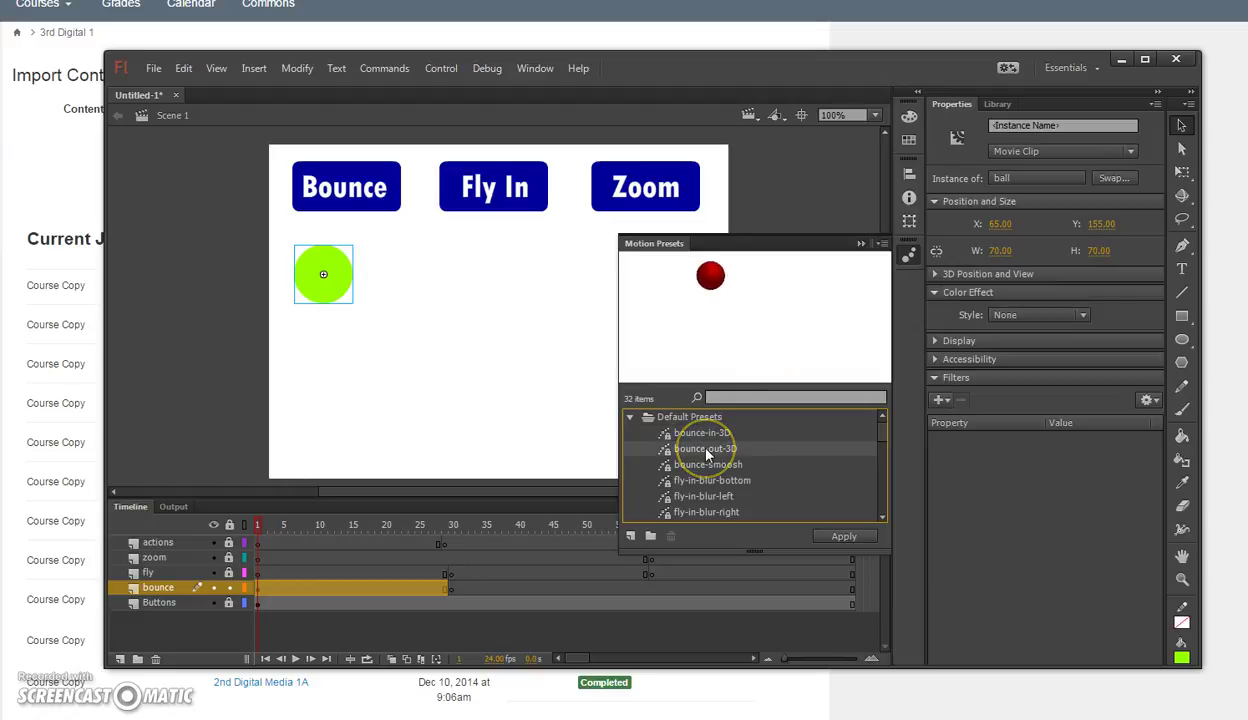
{"action": "left_click", "coordinate": [714, 465]}
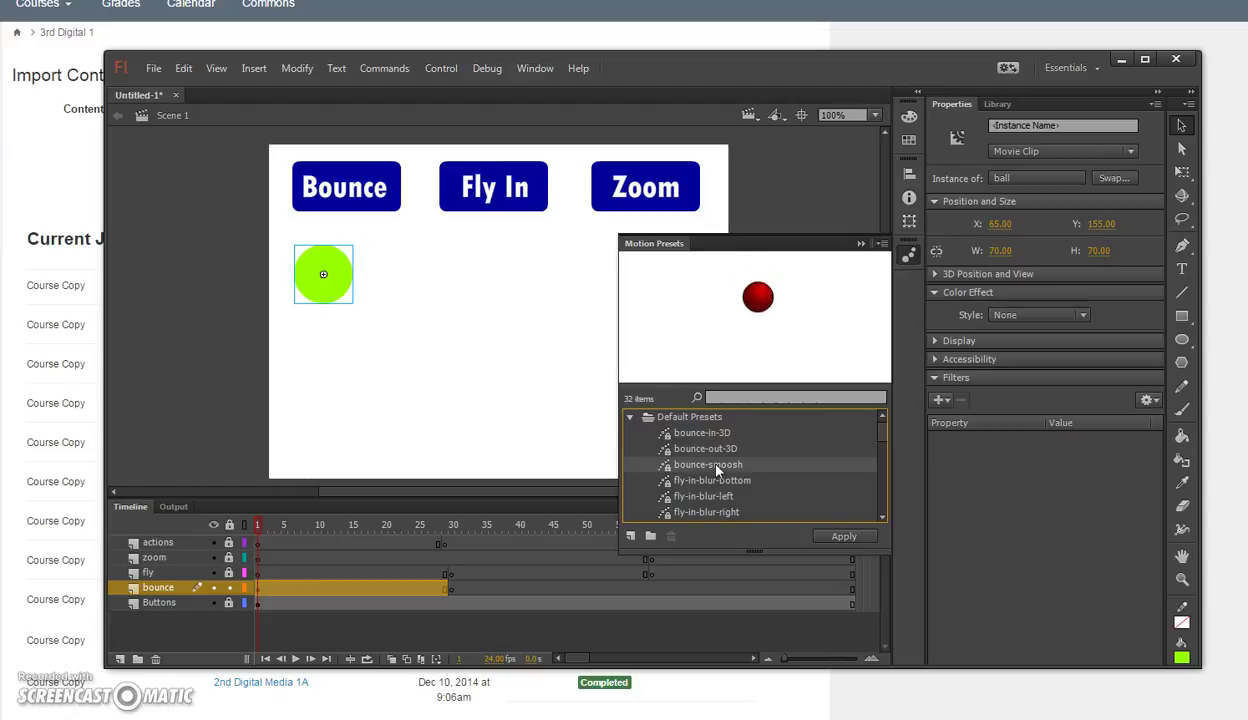
{"action": "left_click", "coordinate": [682, 463]}
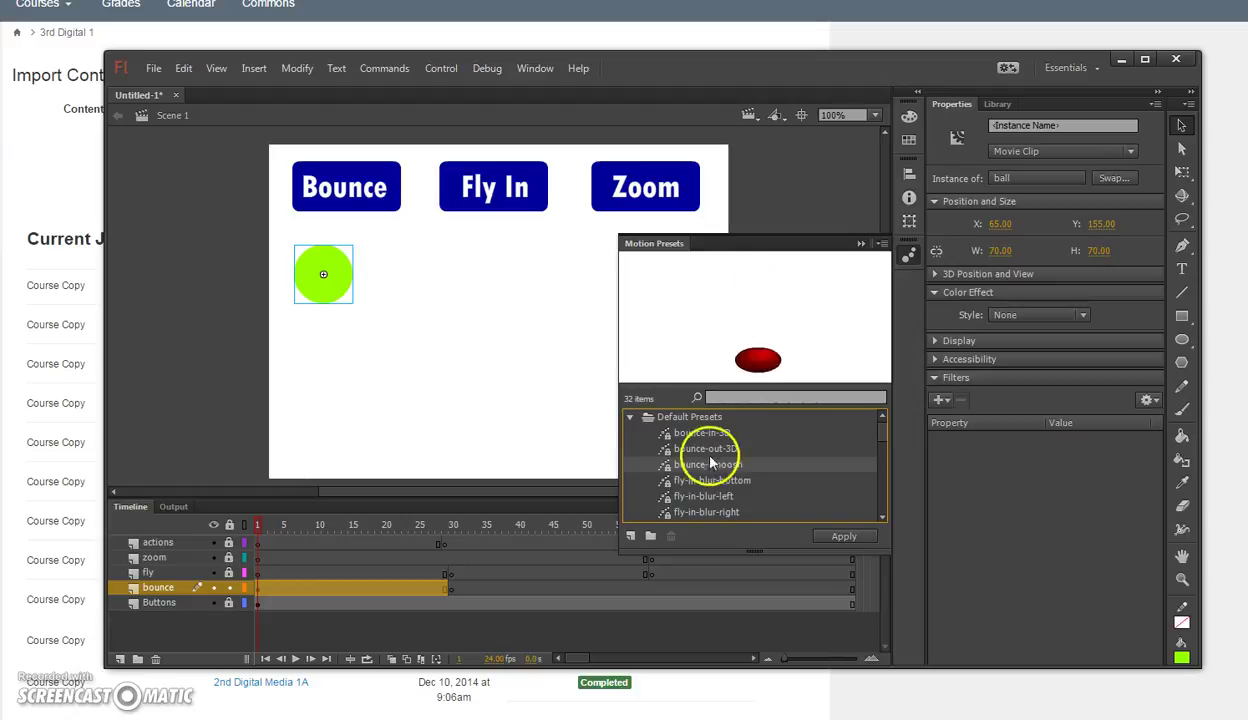
{"action": "left_click", "coordinate": [707, 450]}
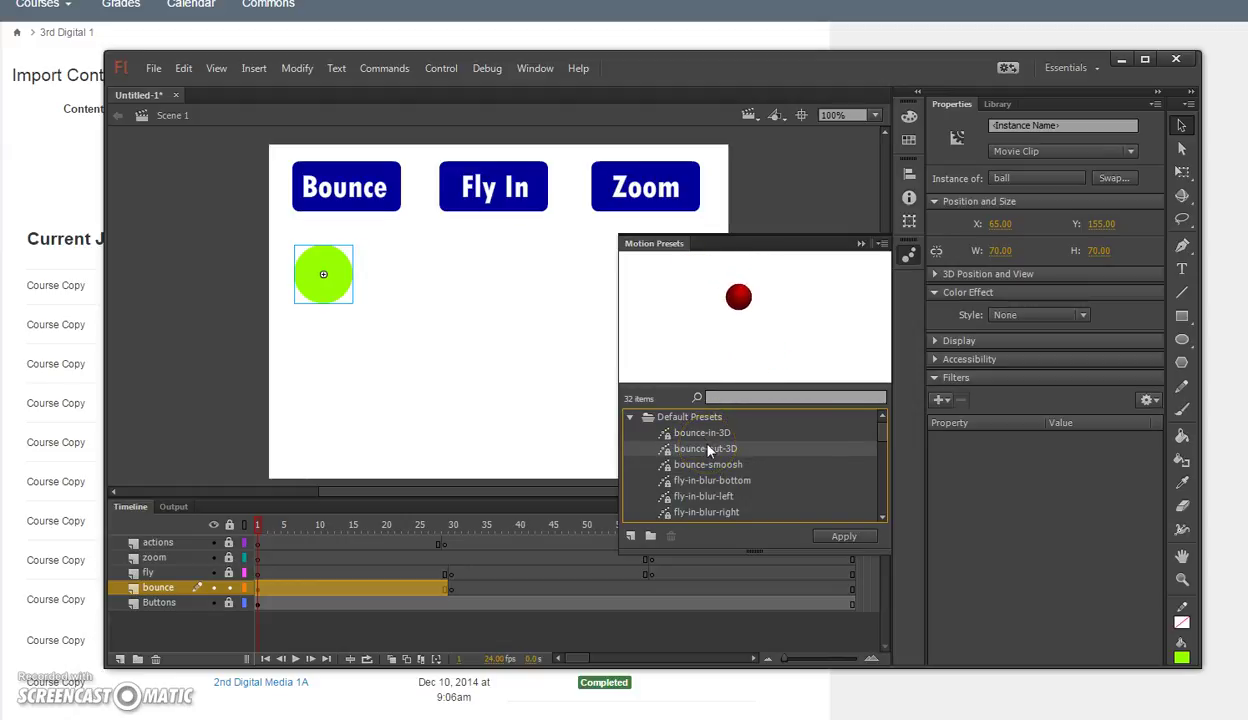
{"action": "left_click", "coordinate": [844, 536]}
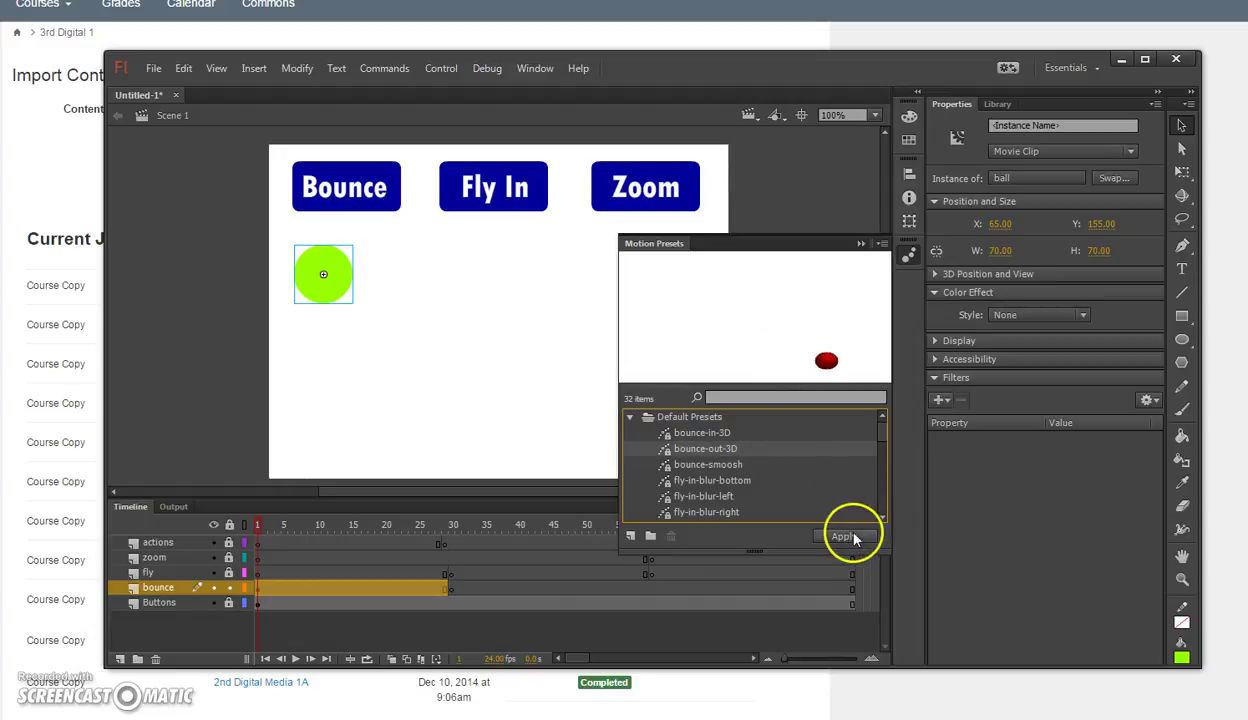
{"action": "left_click", "coordinate": [861, 243]}
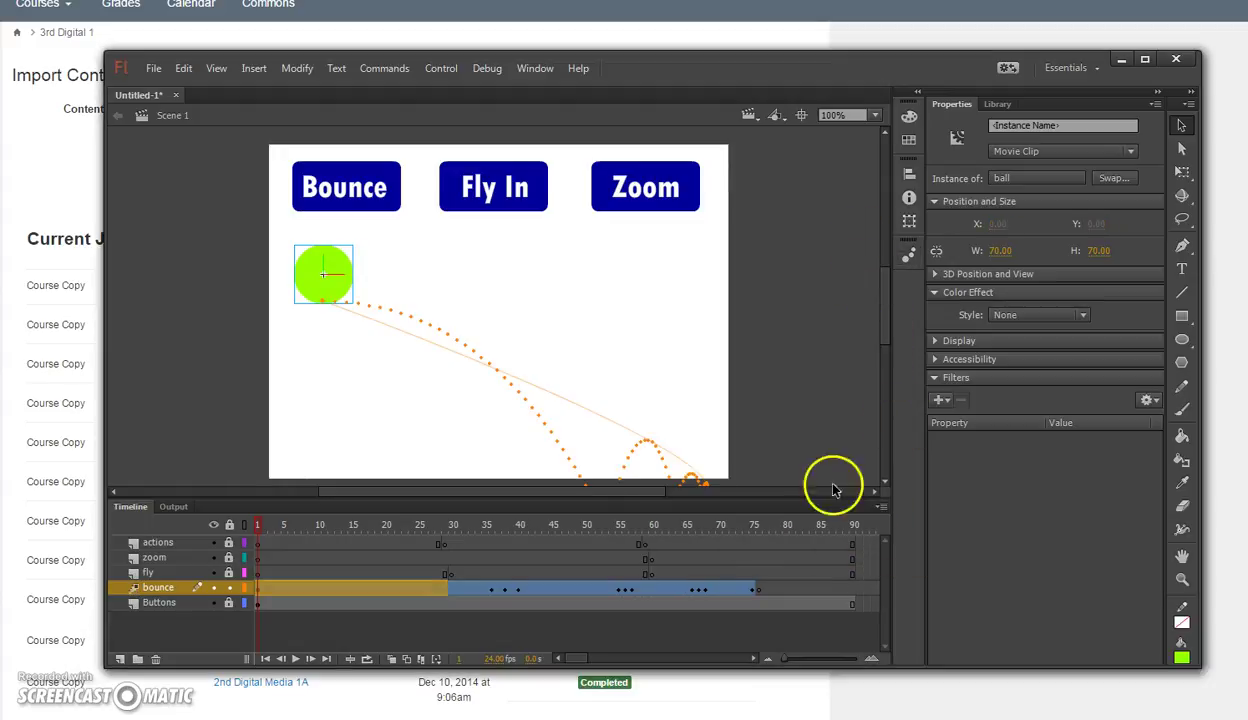
Step: Move the ball's motion path up and left so the ball starts at the stage's left edge, at about X -41, Y 112
{"action": "left_click_drag", "start_coordinate": [886, 329], "coordinate": [886, 332]}
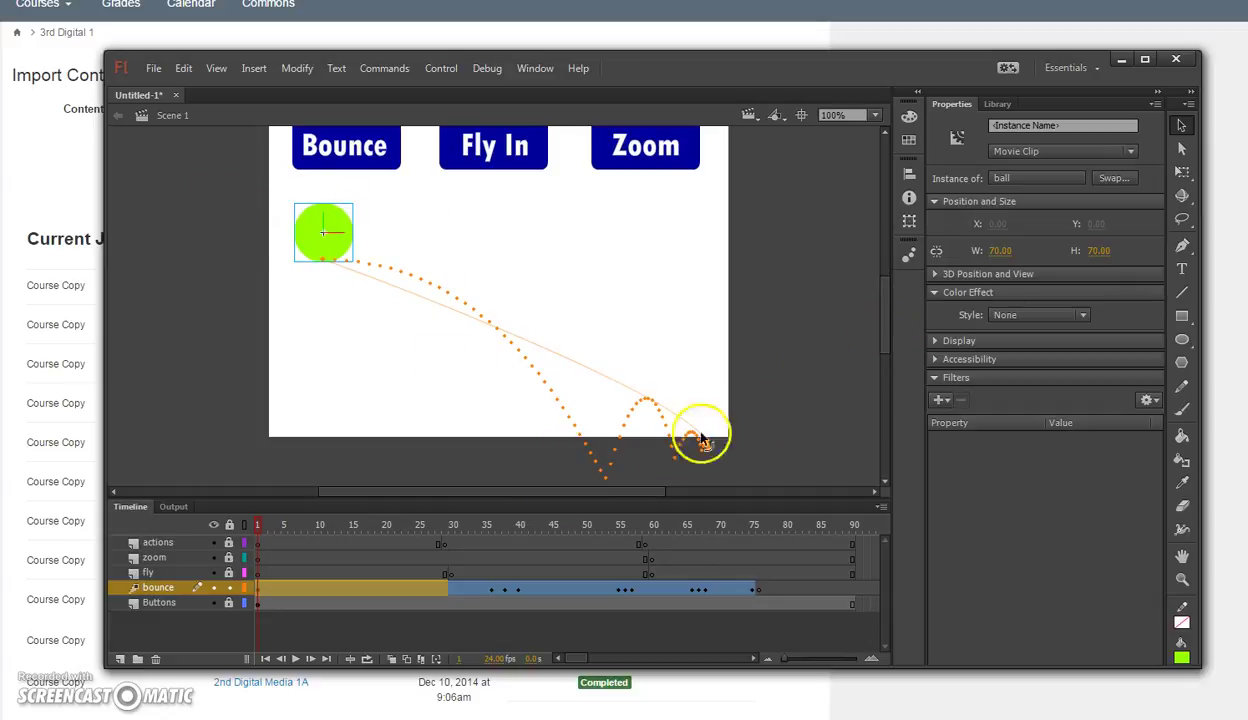
{"action": "scroll", "coordinate": [887, 314], "scroll_direction": "up", "scroll_amount": 3}
{"action": "scroll", "coordinate": [886, 310], "scroll_direction": "down", "scroll_amount": 2}
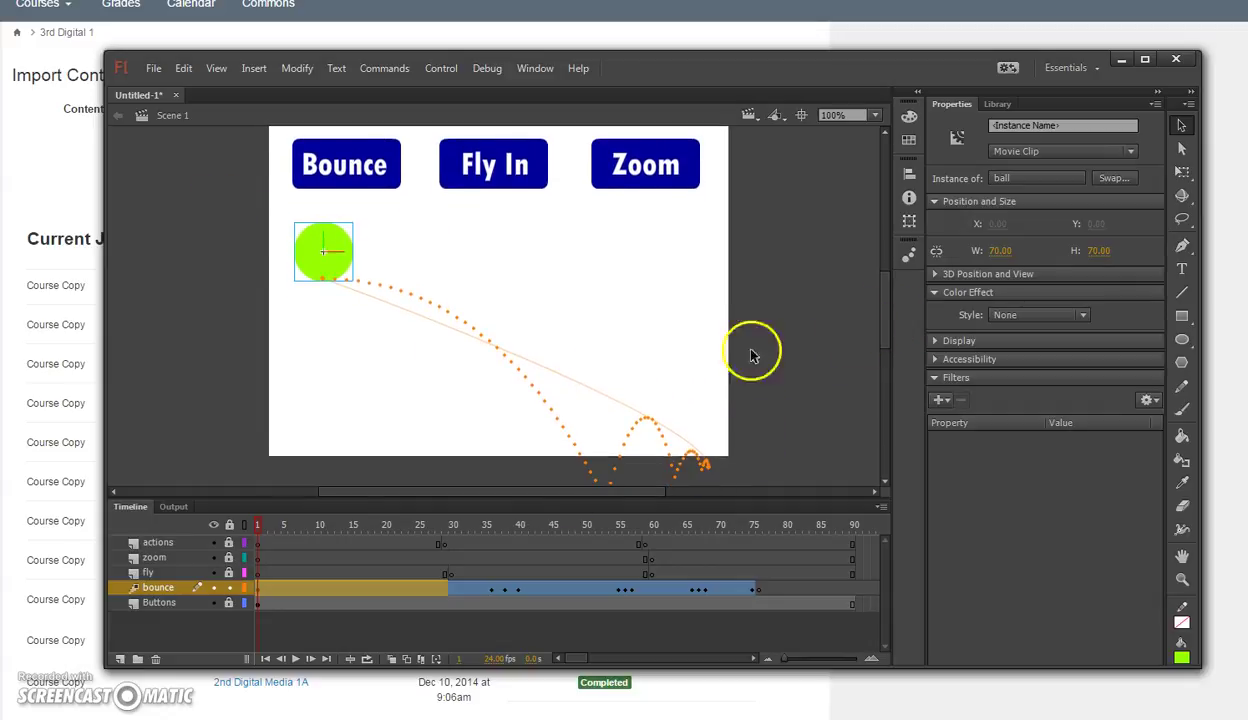
{"action": "left_click", "coordinate": [573, 385]}
{"action": "left_click_drag", "start_coordinate": [573, 385], "coordinate": [468, 310]}
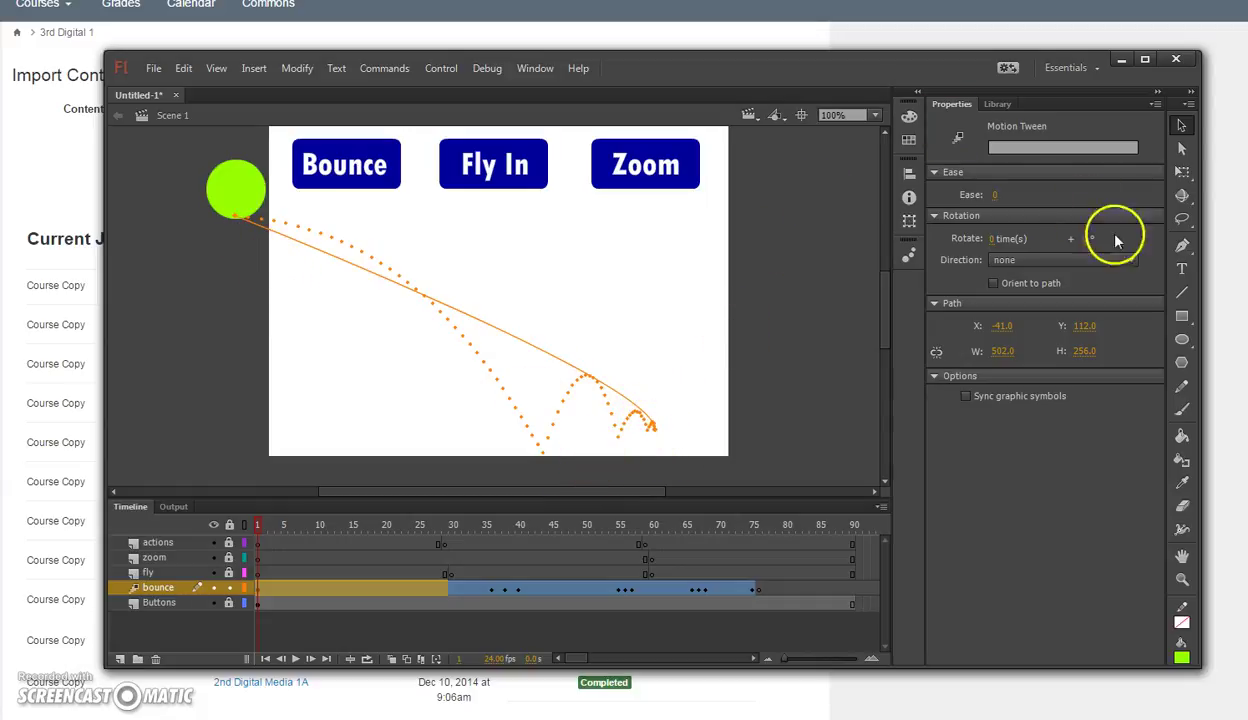
Step: Widen the motion path to about 596 px with Free Transform and shift it right to run past the stage's right edge
{"action": "left_click", "coordinate": [1181, 171]}
{"action": "left_click_drag", "start_coordinate": [655, 322], "coordinate": [710, 323]}
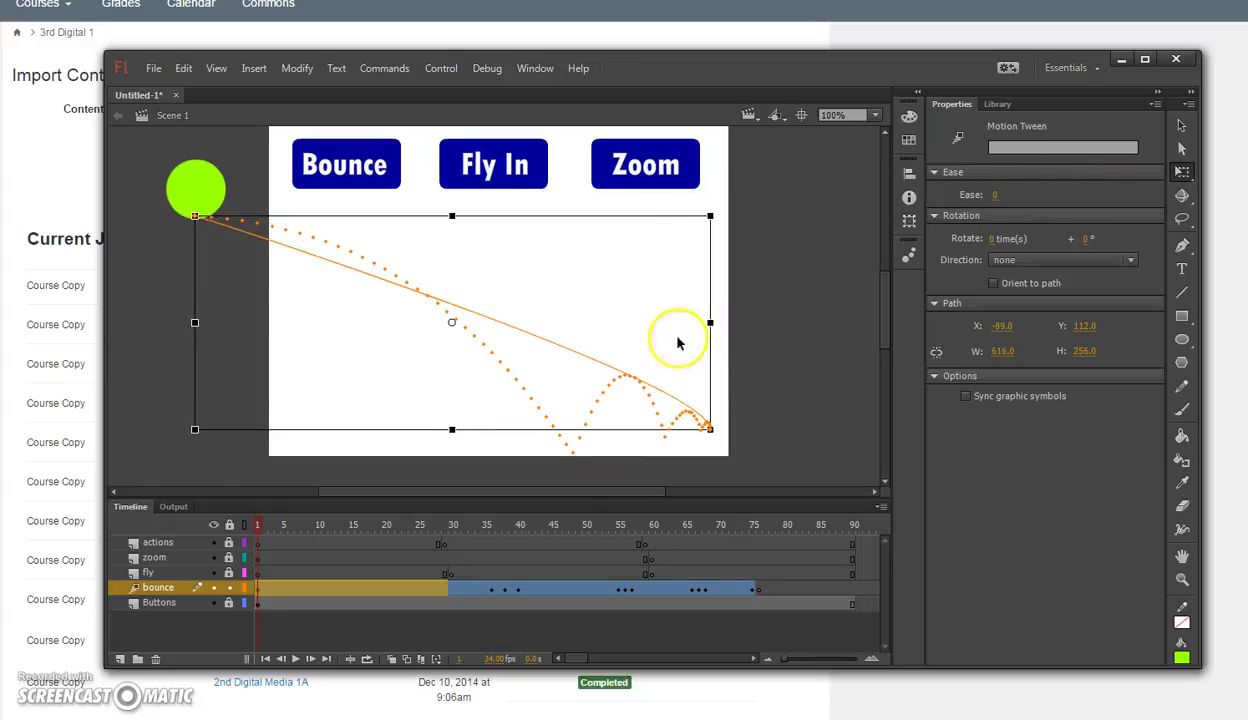
{"action": "left_click_drag", "start_coordinate": [551, 346], "coordinate": [589, 347]}
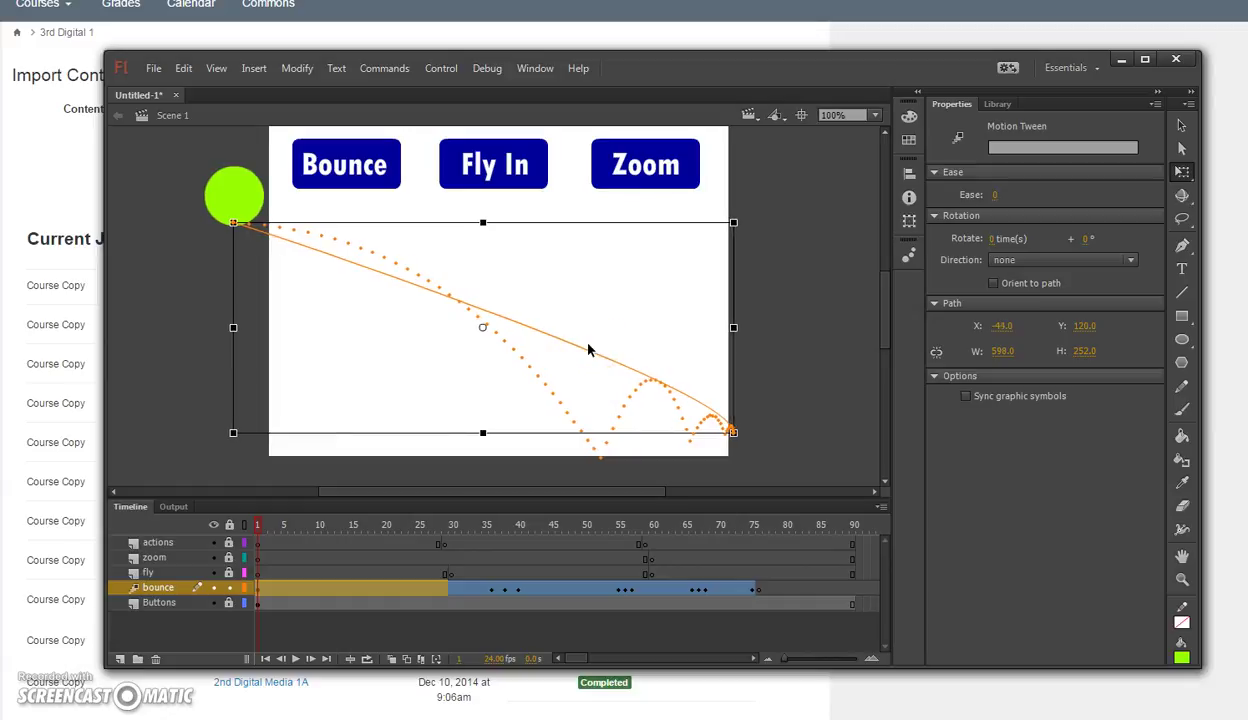
{"action": "key", "text": "Right"}
{"action": "key", "text": "Right"}
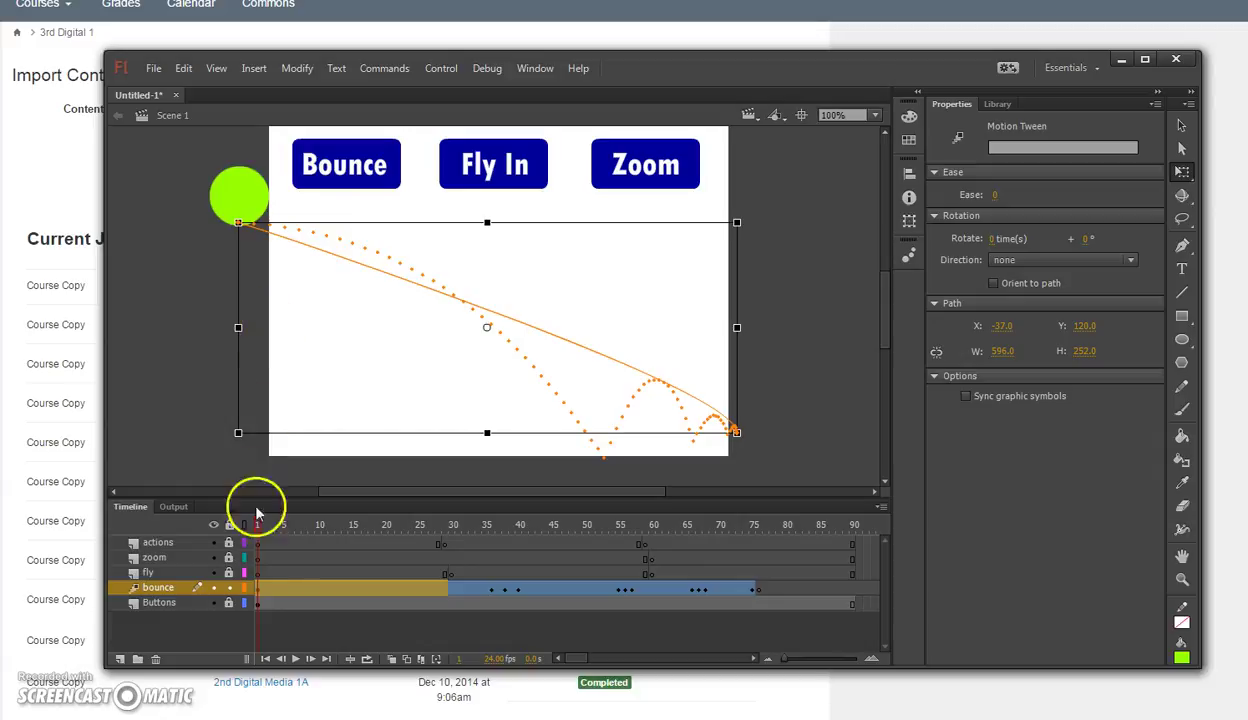
Step: Play back the bounce animation, stop it and return the playhead to frame 1
{"action": "left_click", "coordinate": [295, 659]}
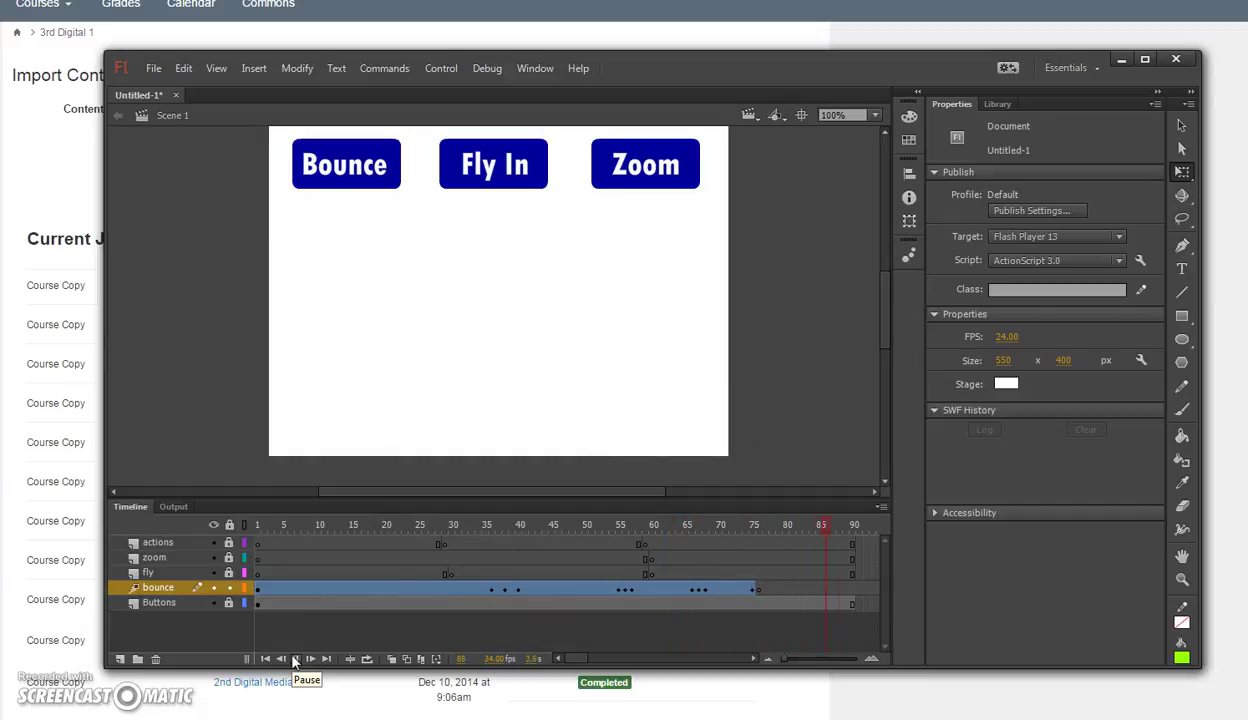
{"action": "left_click", "coordinate": [295, 659]}
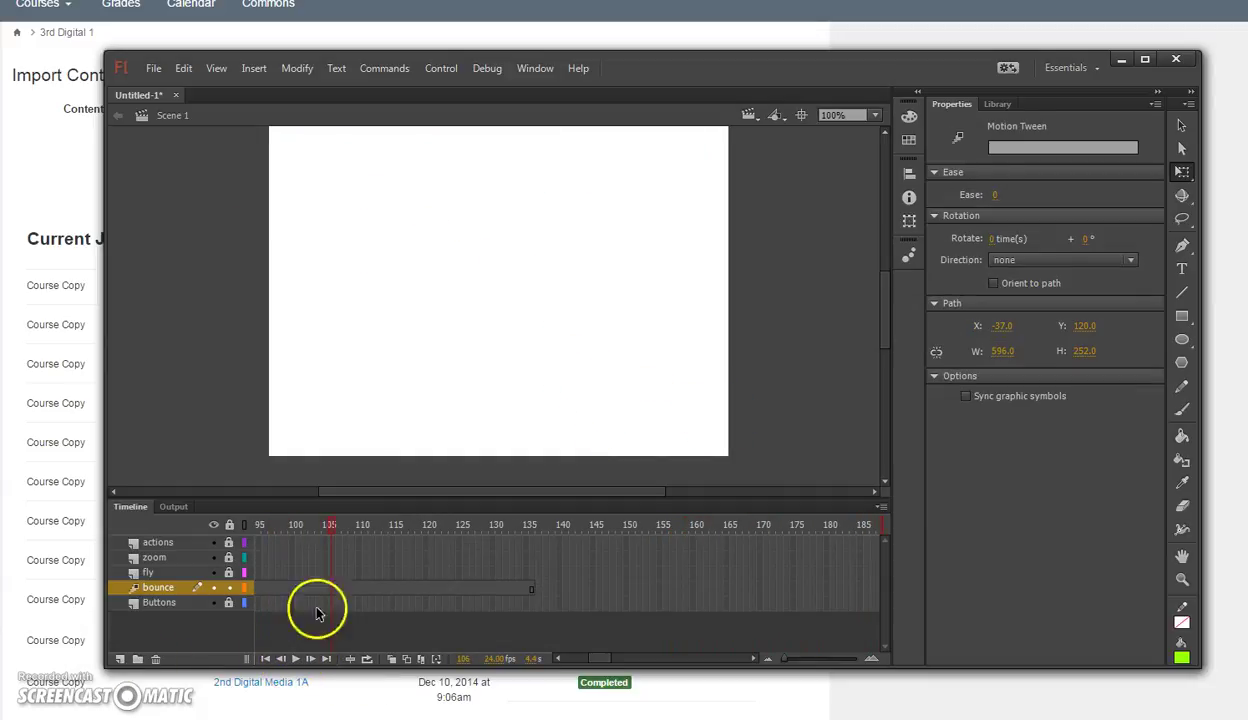
{"action": "left_click_drag", "start_coordinate": [329, 521], "coordinate": [178, 523]}
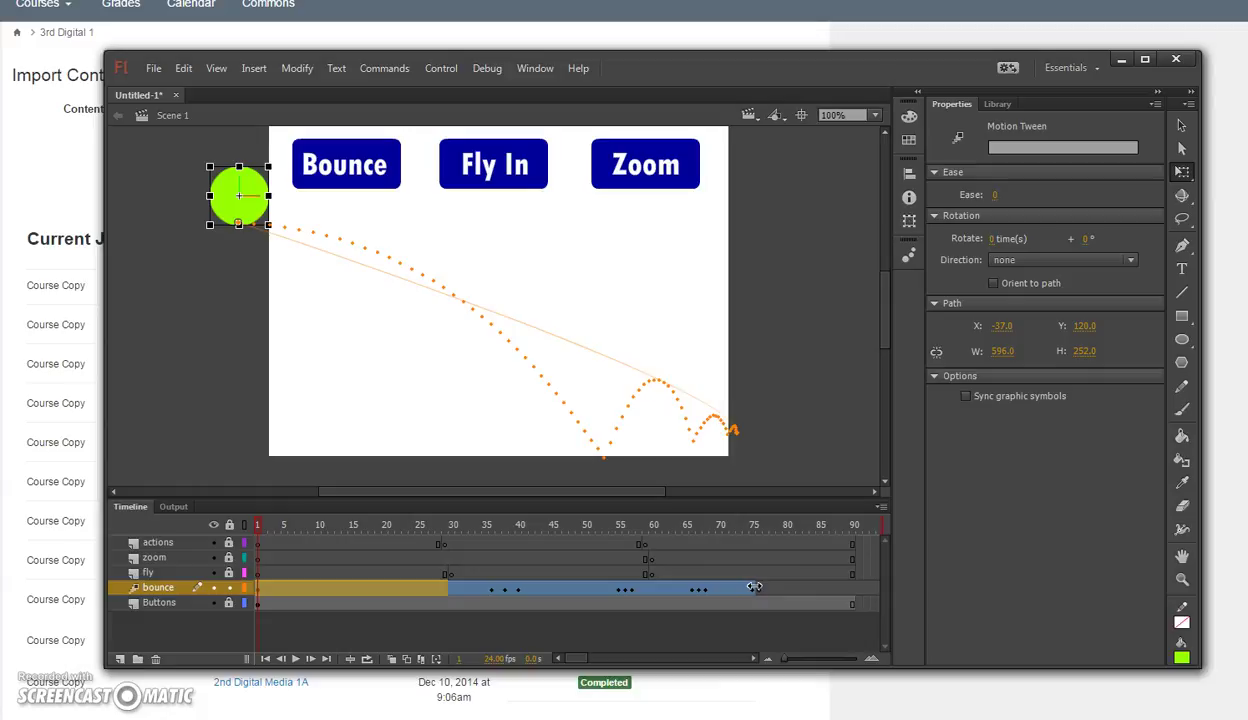
Step: Shorten the bounce layer's tween to end at frame 29 and preview the animation from frame 1
{"action": "left_click_drag", "start_coordinate": [755, 587], "coordinate": [755, 587]}
{"action": "left_click_drag", "start_coordinate": [755, 587], "coordinate": [446, 590]}
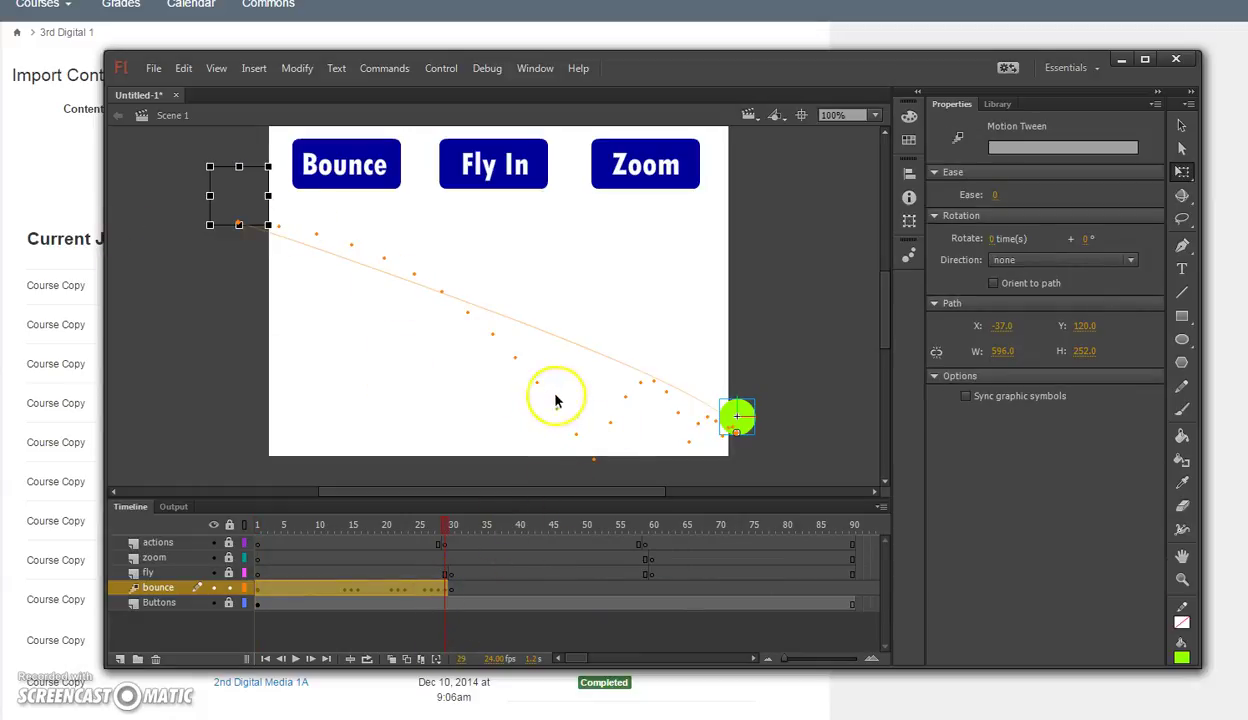
{"action": "left_click_drag", "start_coordinate": [446, 521], "coordinate": [181, 524]}
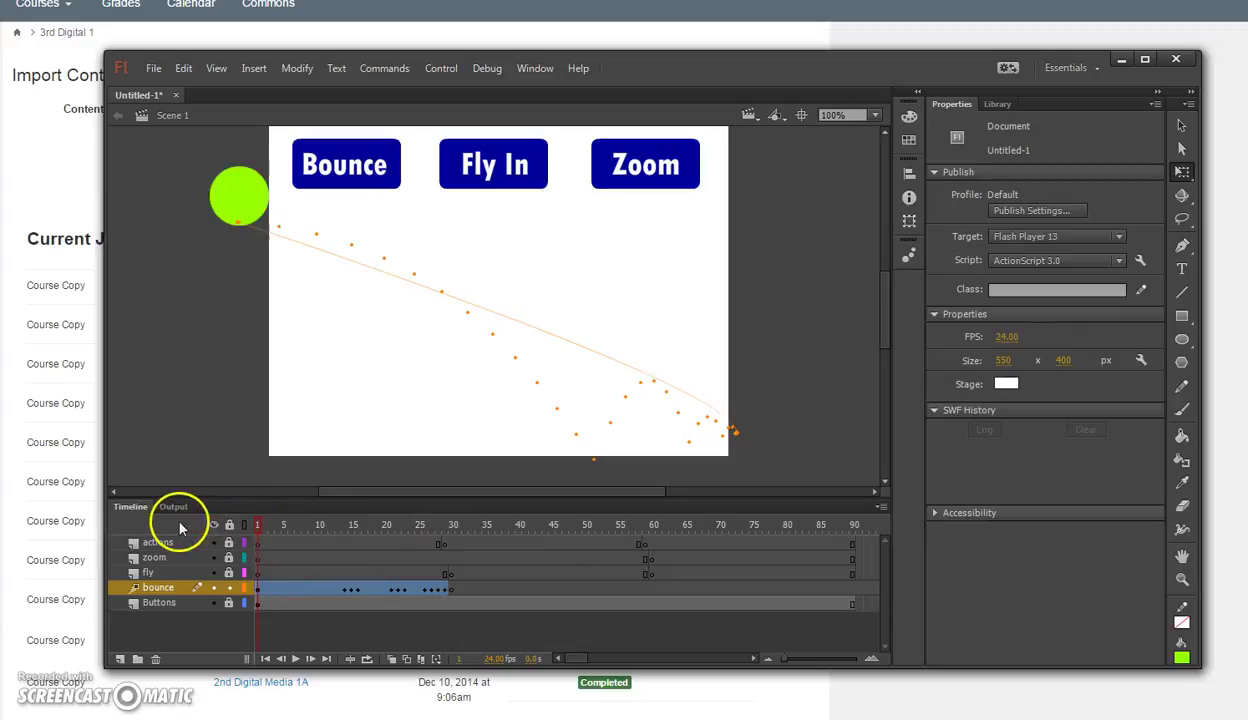
{"action": "left_click", "coordinate": [296, 660]}
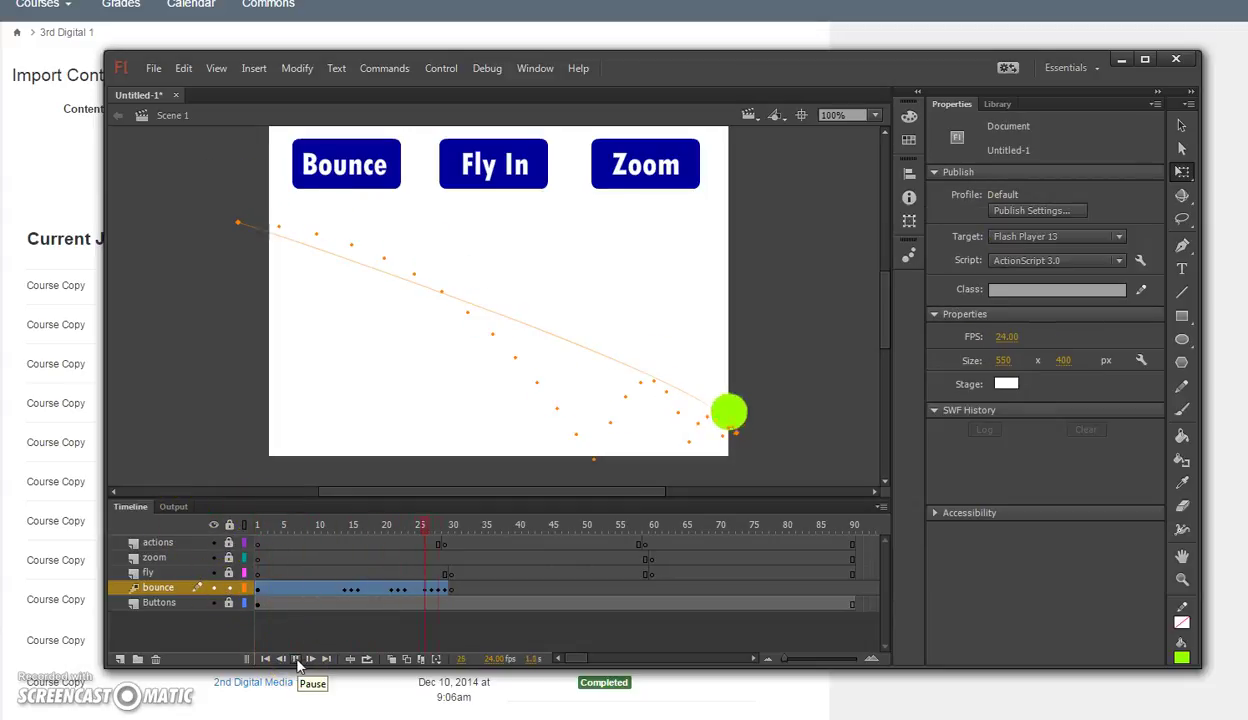
{"action": "left_click_drag", "start_coordinate": [474, 527], "coordinate": [217, 524]}
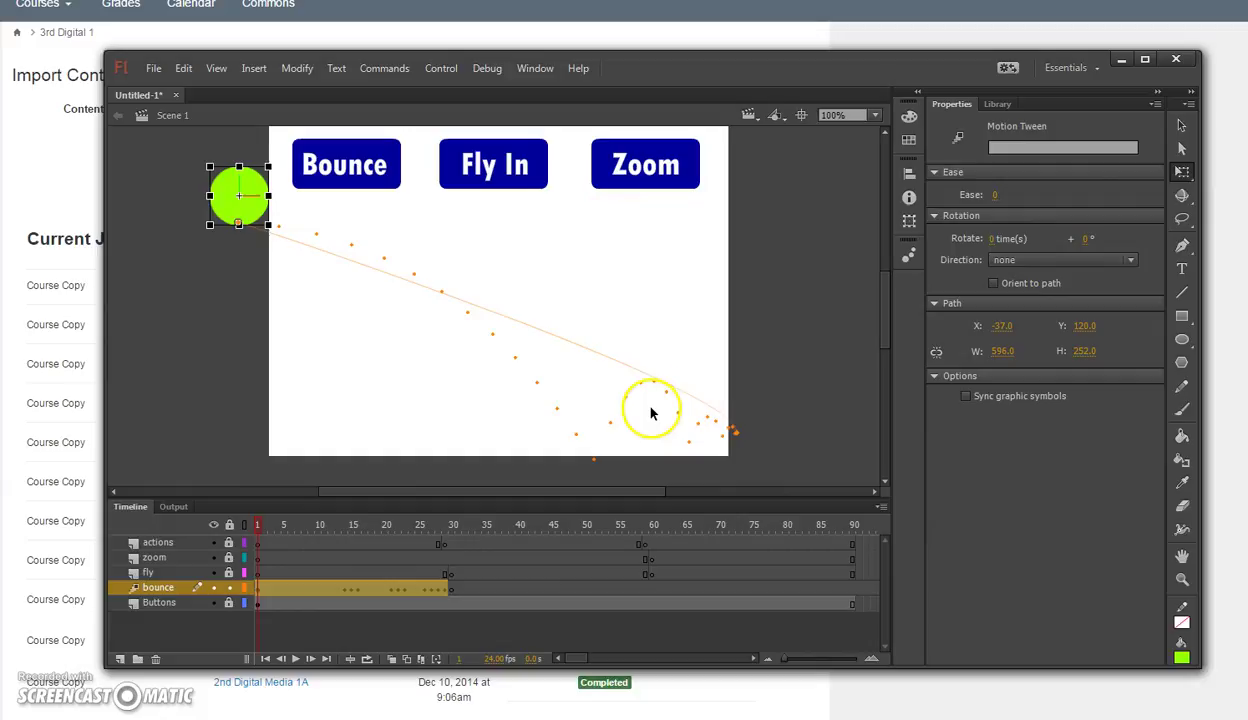
Step: Widen the ball's motion path to about 616 px and nudge it right so it ends farther beyond the stage
{"action": "left_click_drag", "start_coordinate": [645, 378], "coordinate": [746, 326]}
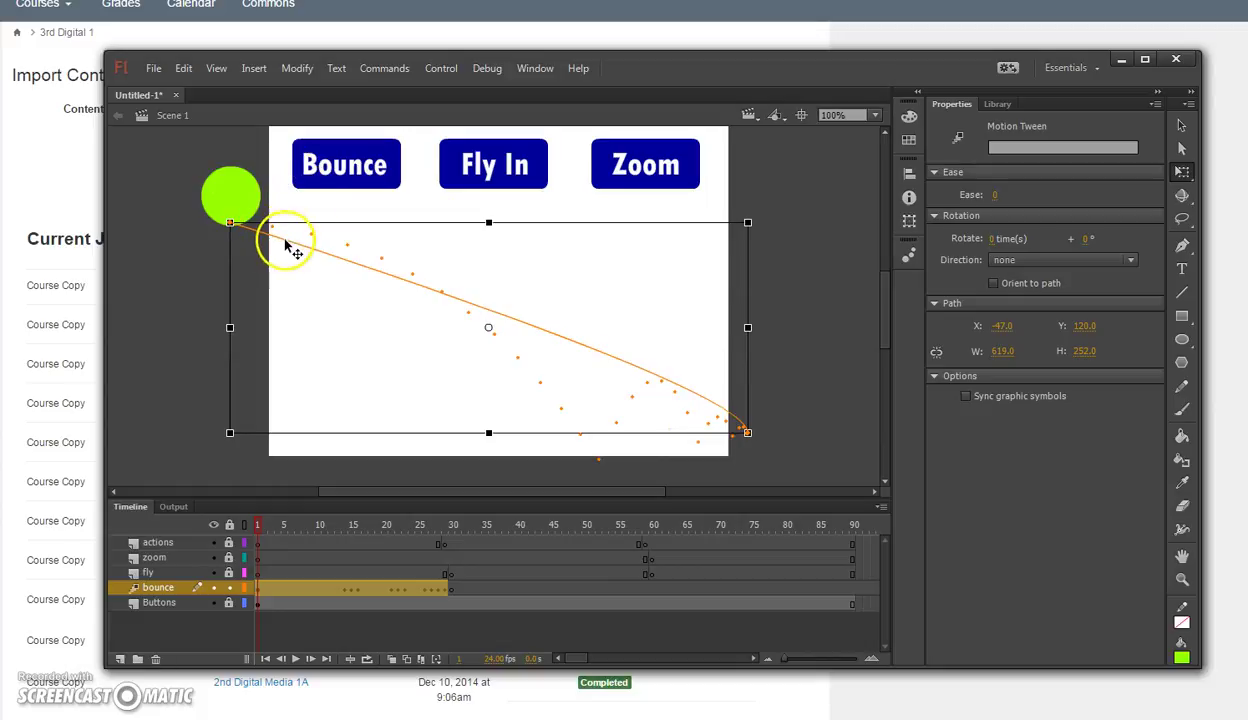
{"action": "key", "text": "Right"}
{"action": "key", "text": "Right"}
{"action": "key", "text": "Right"}
{"action": "key", "text": "Right"}
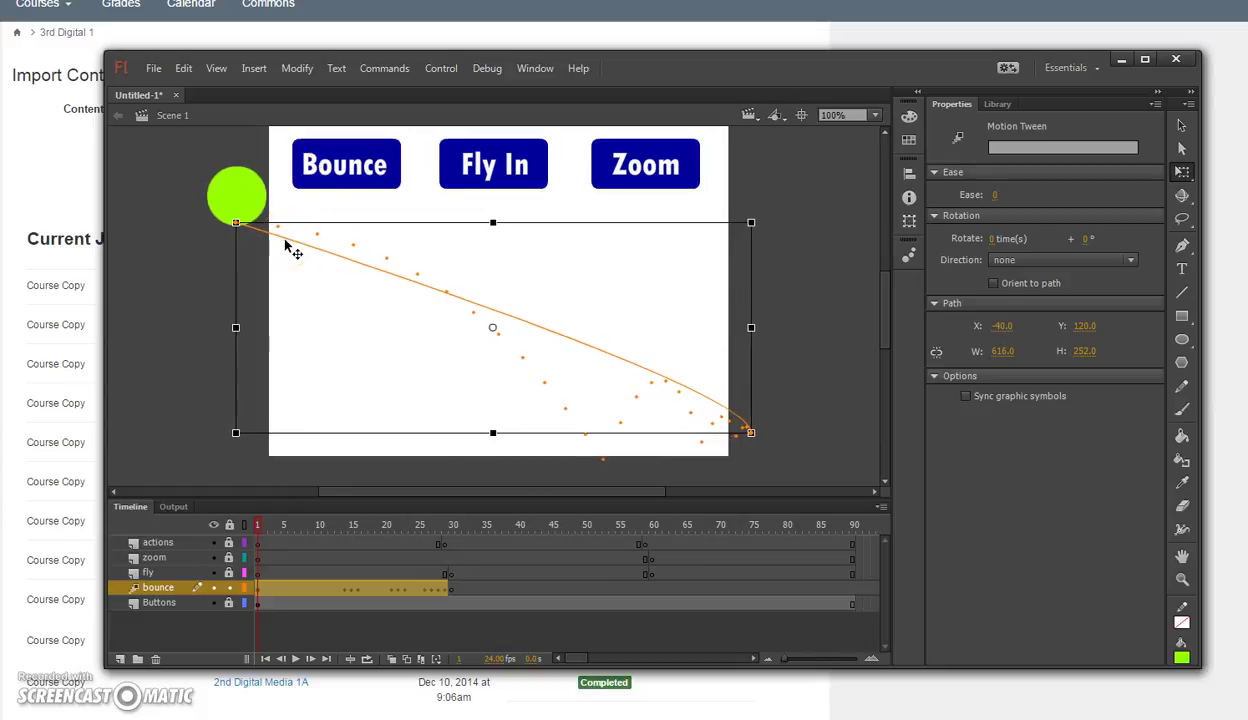
Step: Nudge the ball's motion path slightly right, then lock the bounce layer and unlock the fly layer
{"action": "key", "text": "Right"}
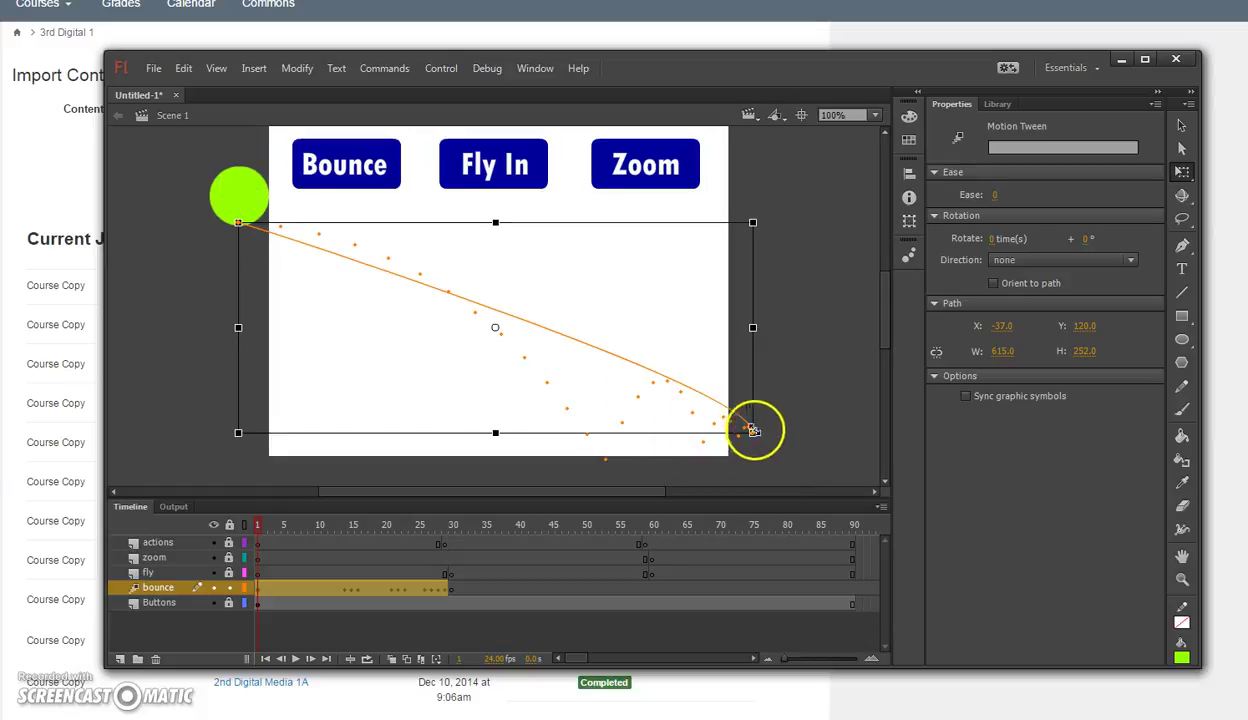
{"action": "left_click", "coordinate": [474, 634]}
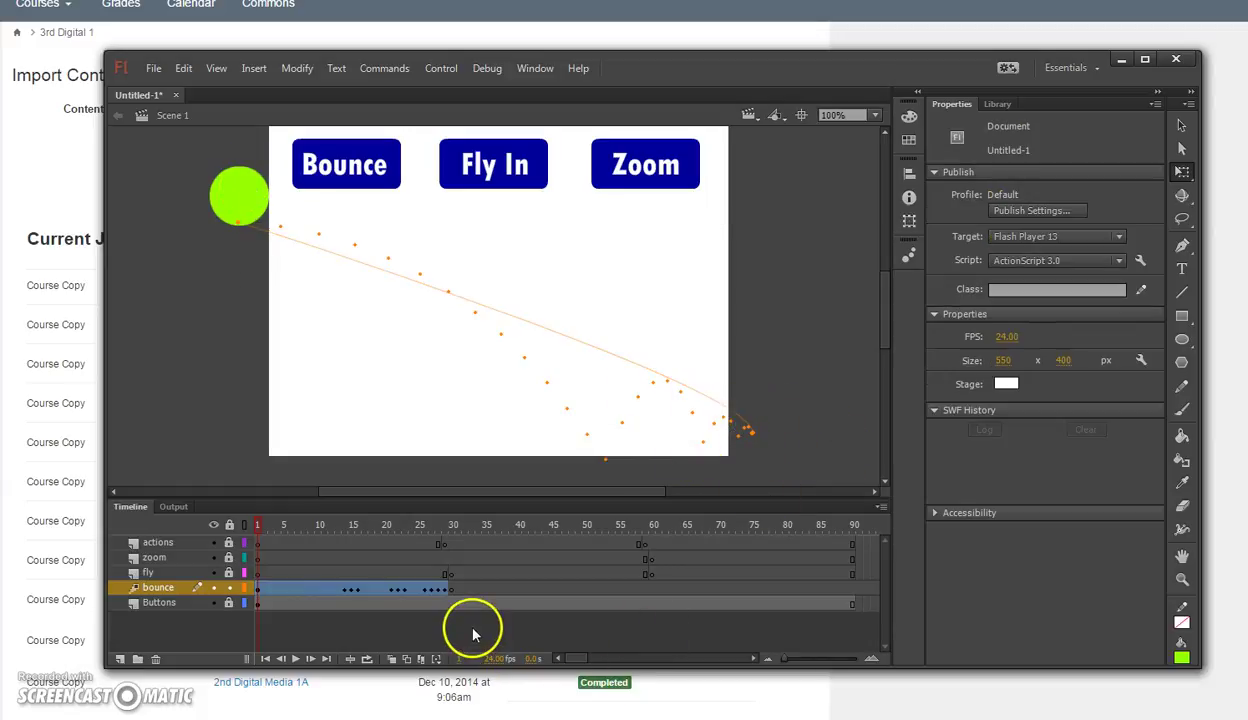
{"action": "left_click", "coordinate": [228, 589]}
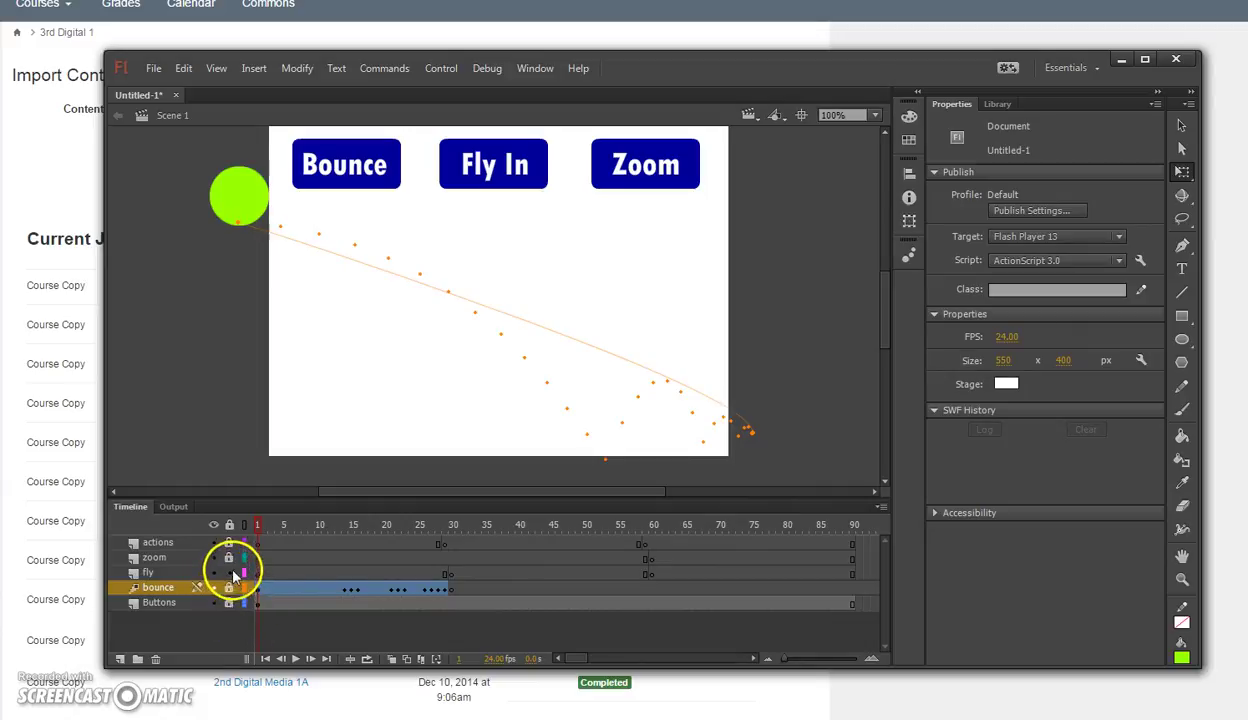
Step: Place the ball symbol at frame 30 of the fly layer and apply the flyin-pause-flyout motion preset to it
{"action": "left_click", "coordinate": [453, 575]}
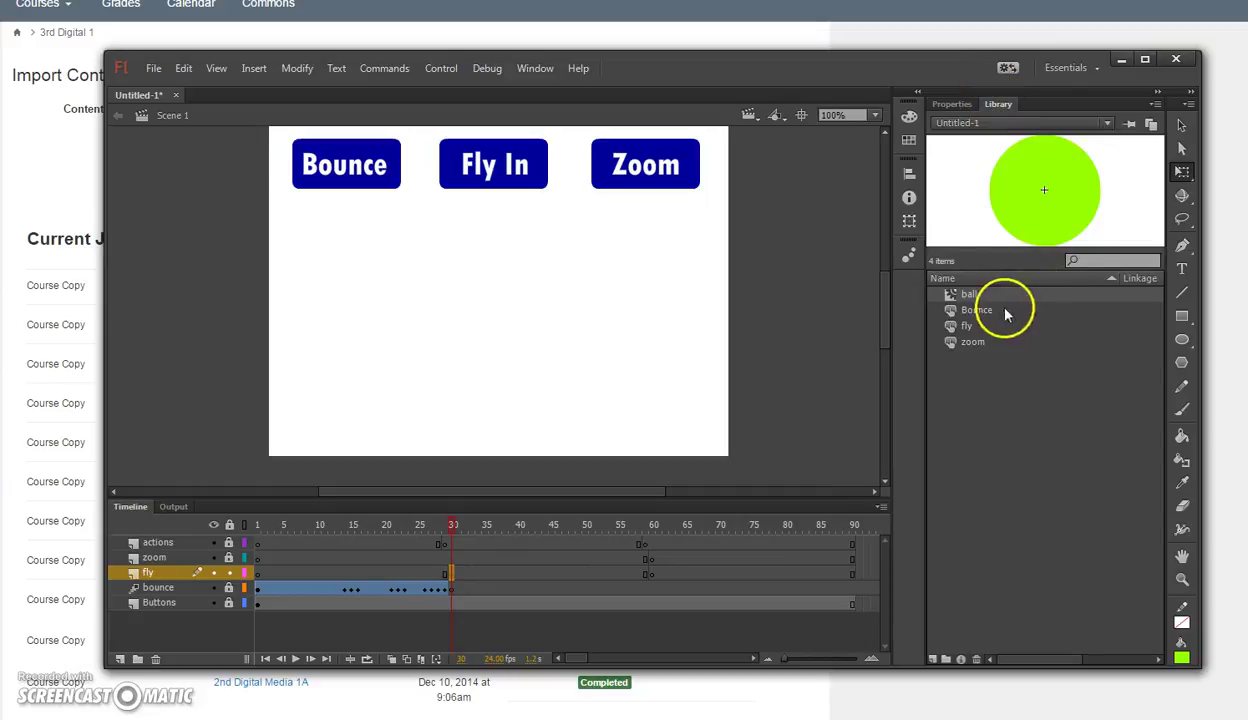
{"action": "left_click_drag", "start_coordinate": [955, 301], "coordinate": [491, 281]}
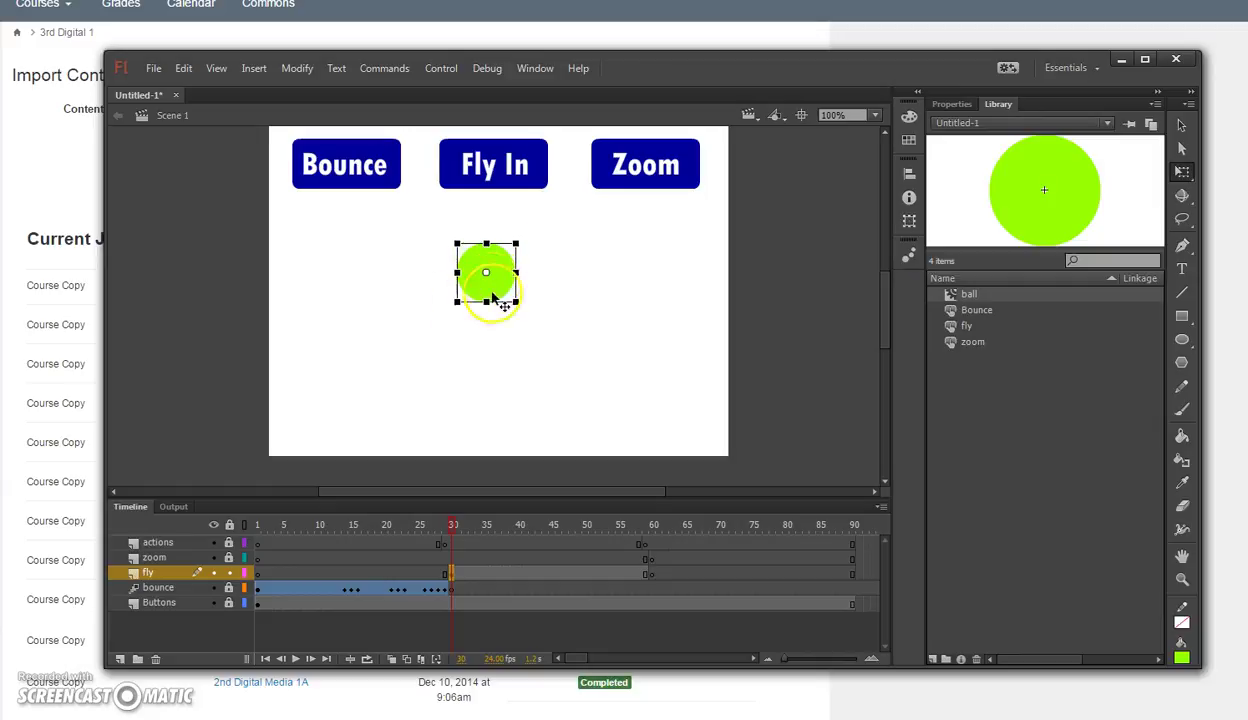
{"action": "left_click", "coordinate": [909, 256]}
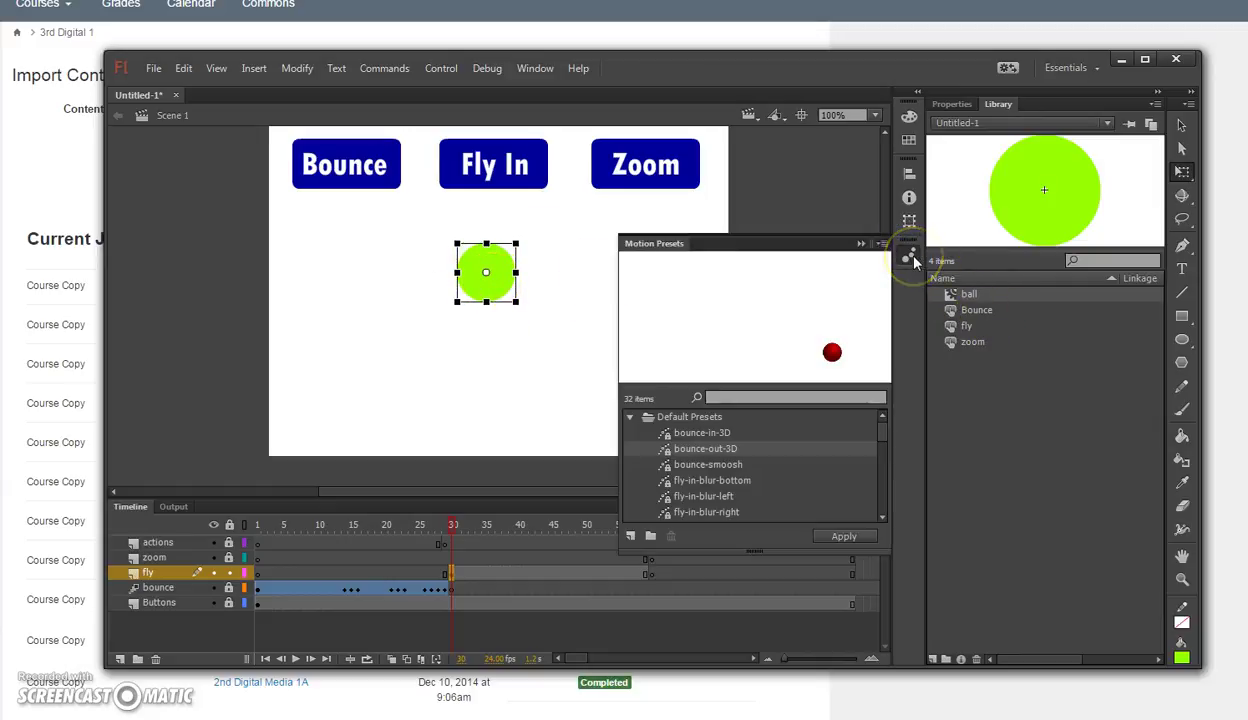
{"action": "scroll", "coordinate": [882, 432], "scroll_direction": "down", "scroll_amount": 1}
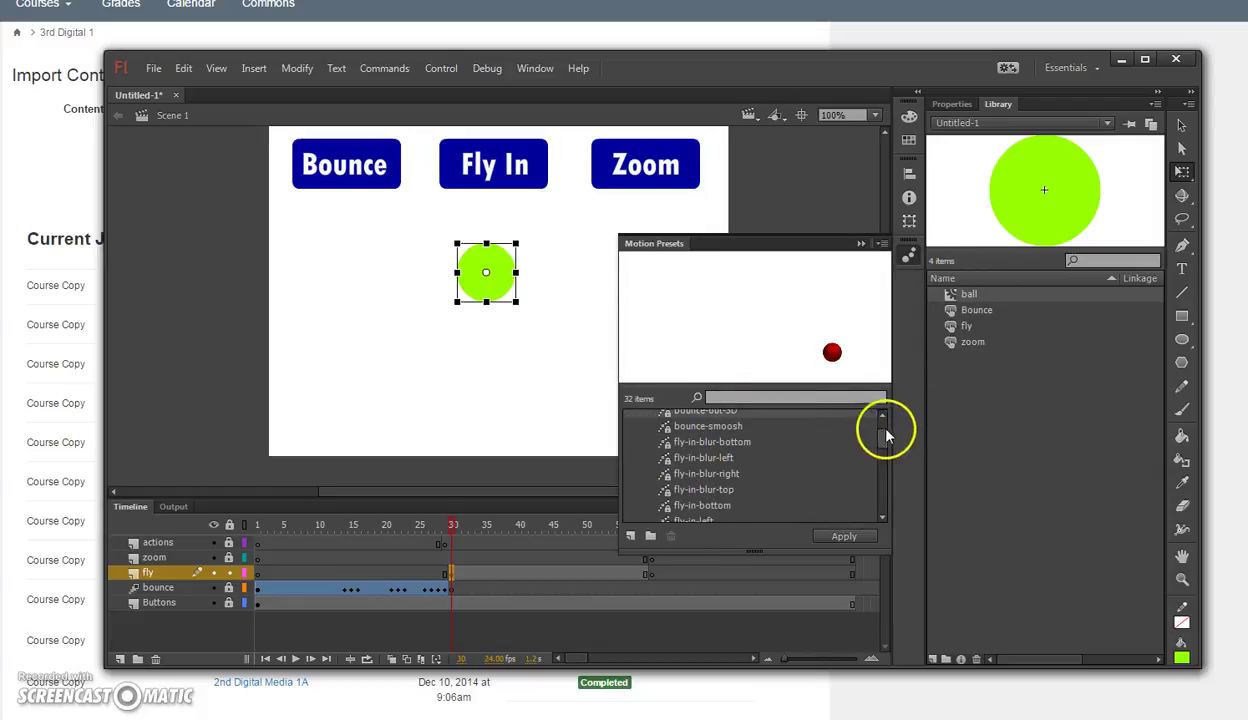
{"action": "left_click", "coordinate": [700, 474]}
{"action": "left_click", "coordinate": [700, 490]}
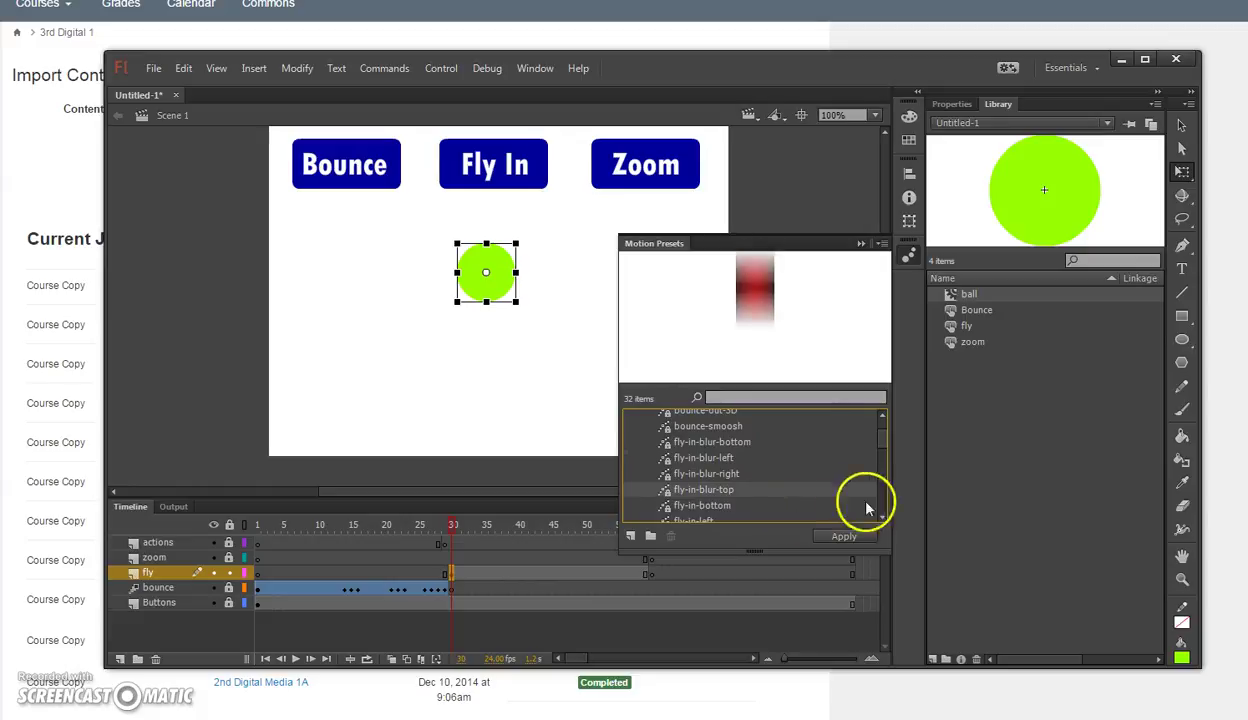
{"action": "scroll", "coordinate": [880, 440], "scroll_direction": "down", "scroll_amount": 2}
{"action": "scroll", "coordinate": [880, 450], "scroll_direction": "down", "scroll_amount": 4}
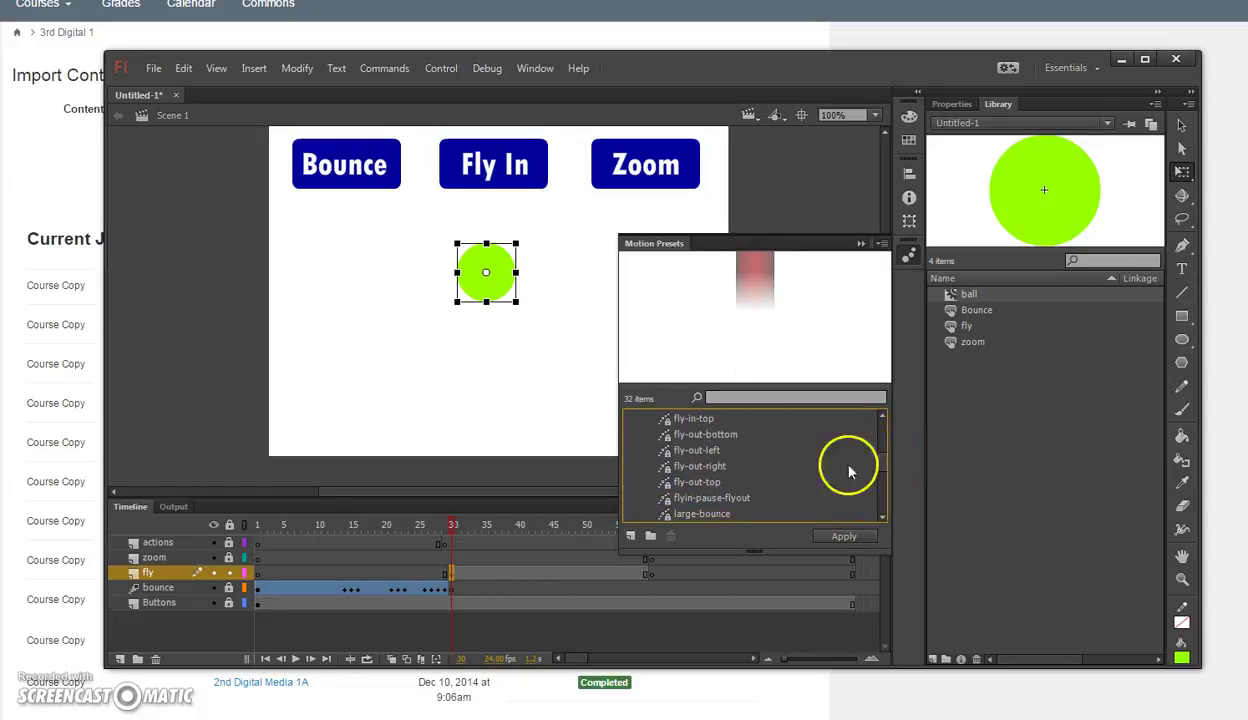
{"action": "left_click", "coordinate": [712, 497]}
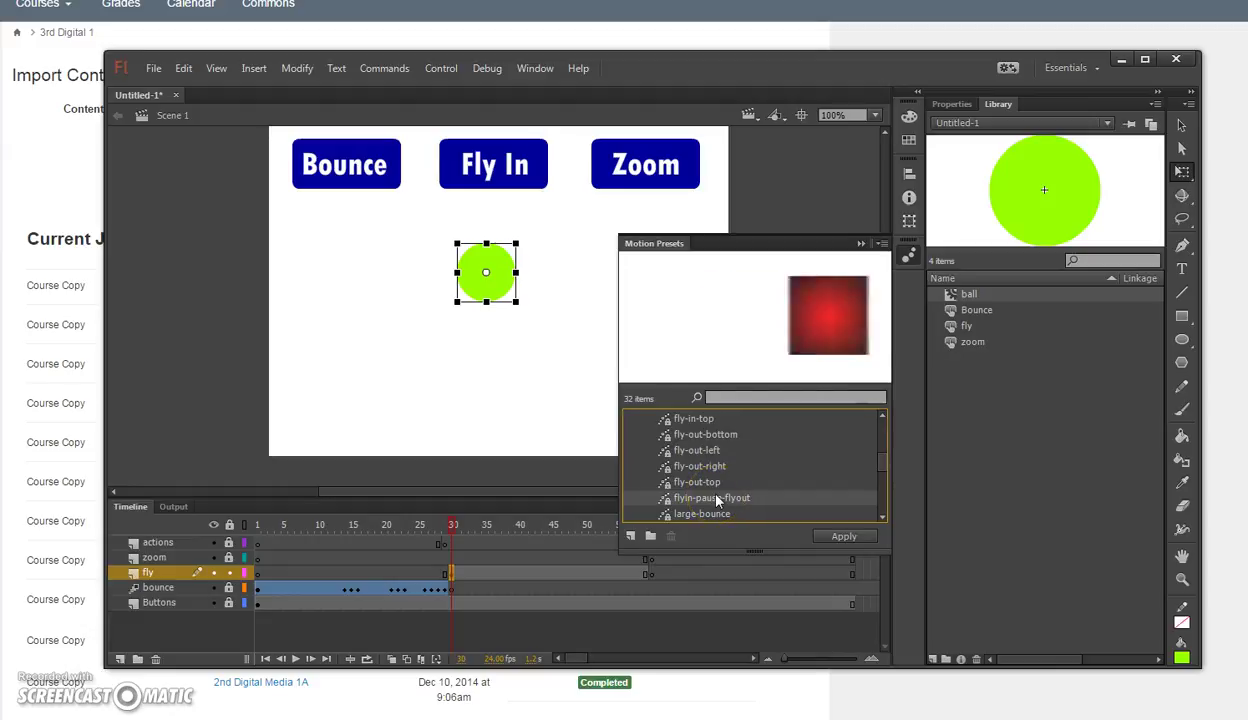
{"action": "left_click", "coordinate": [848, 542]}
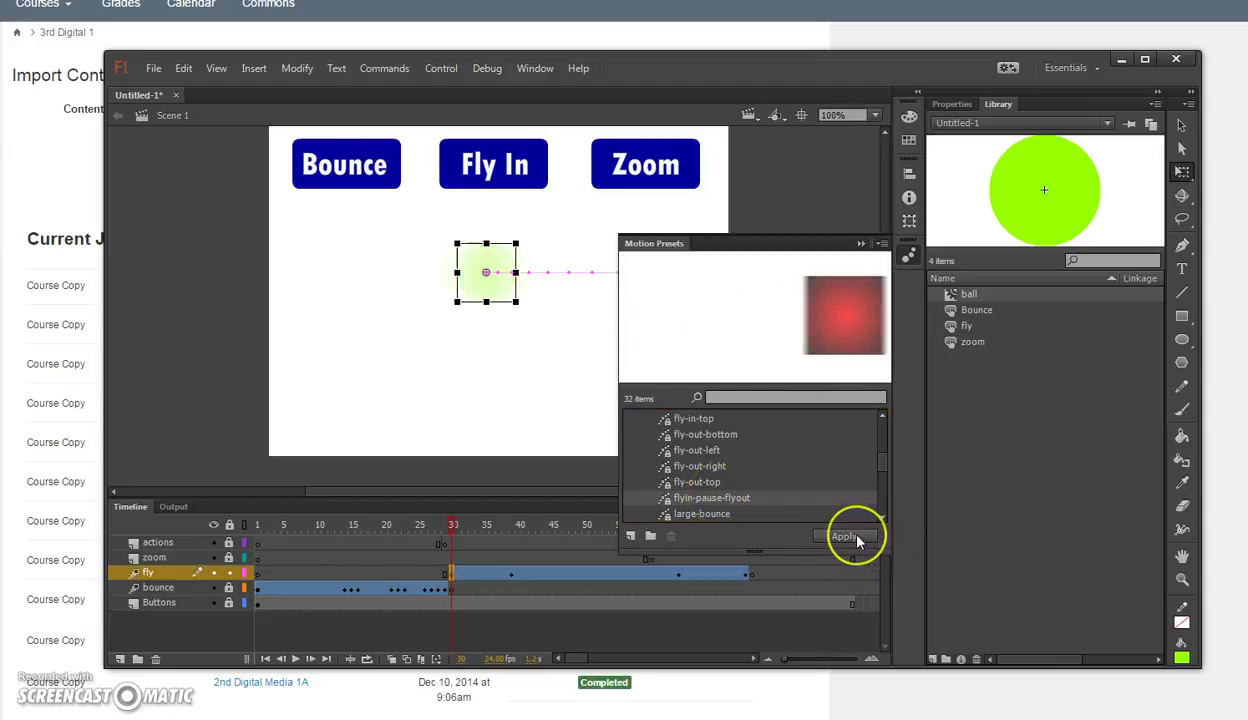
{"action": "left_click", "coordinate": [858, 246]}
Step: Move the fly layer's whole motion path left and slightly down so it crosses the stage from beyond its left edge to beyond its right
{"action": "left_click", "coordinate": [1181, 124]}
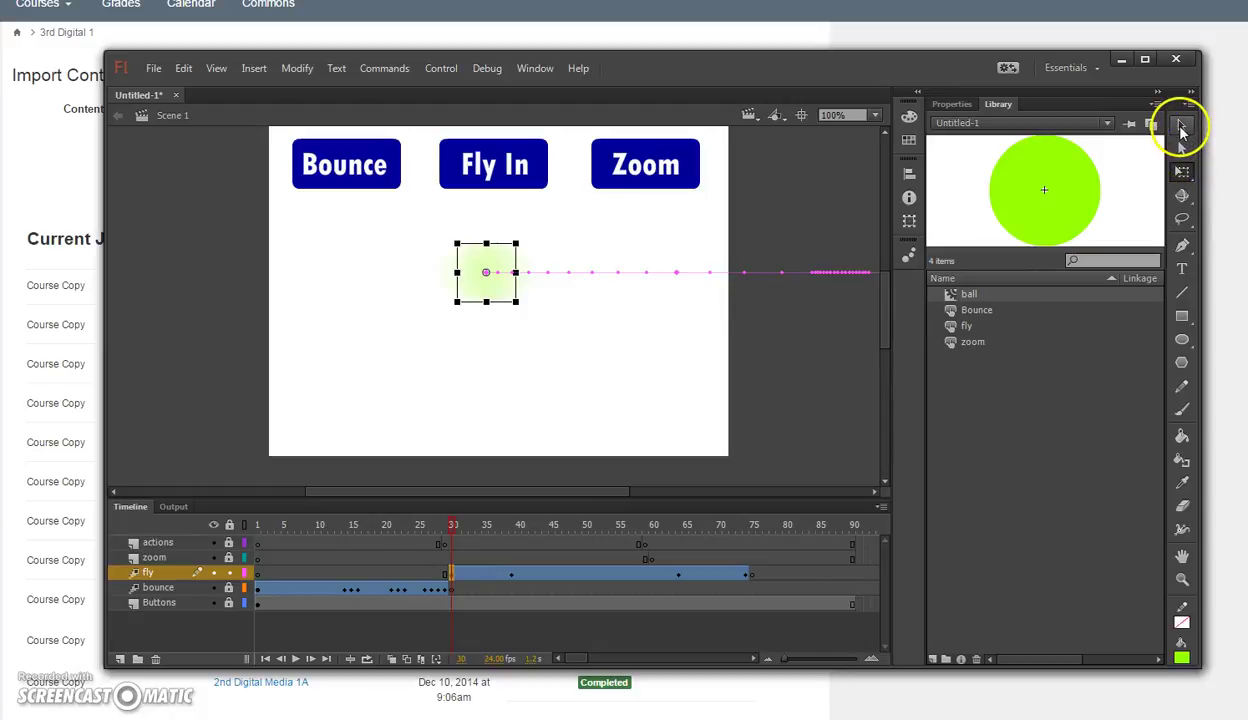
{"action": "left_click", "coordinate": [697, 280]}
{"action": "left_click_drag", "start_coordinate": [724, 270], "coordinate": [462, 276]}
{"action": "left_click_drag", "start_coordinate": [648, 290], "coordinate": [603, 312]}
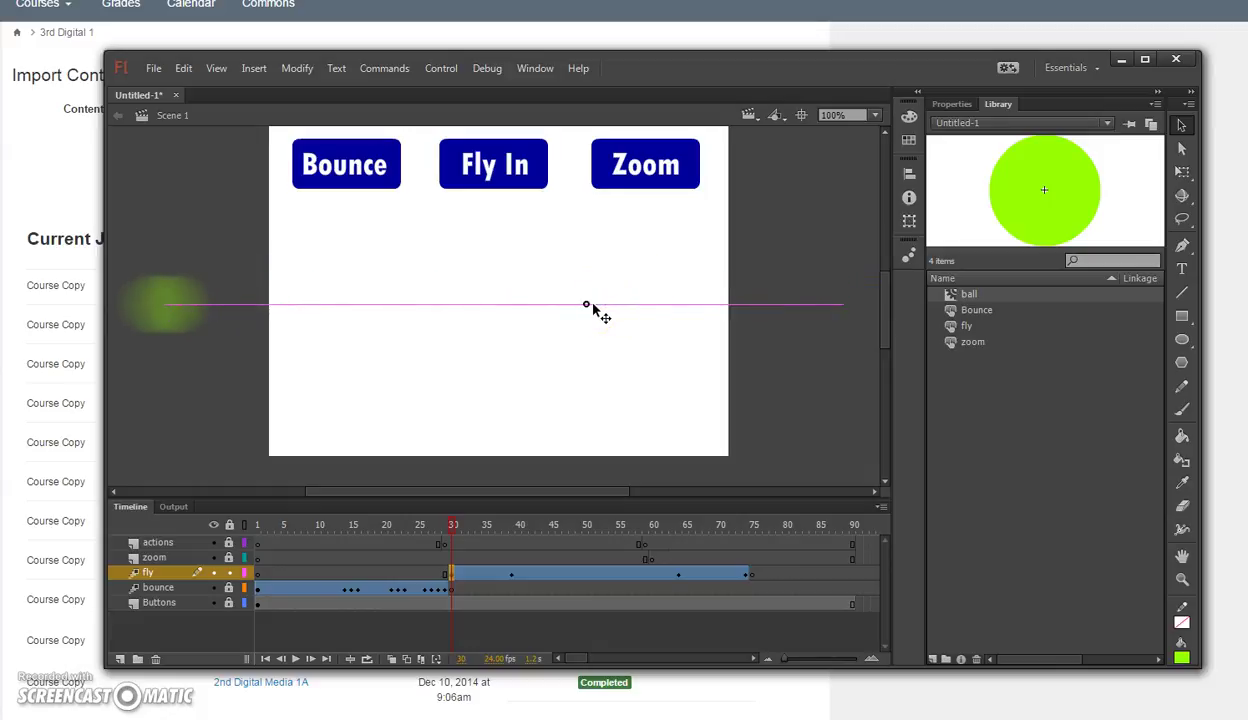
{"action": "mouse_move", "coordinate": [451, 522]}
{"action": "left_mouse_down"}
{"action": "mouse_move", "coordinate": [566, 522]}
{"action": "mouse_move", "coordinate": [612, 540]}
{"action": "mouse_move", "coordinate": [763, 524]}
{"action": "mouse_move", "coordinate": [545, 533]}
{"action": "mouse_move", "coordinate": [454, 521]}
{"action": "left_mouse_up"}
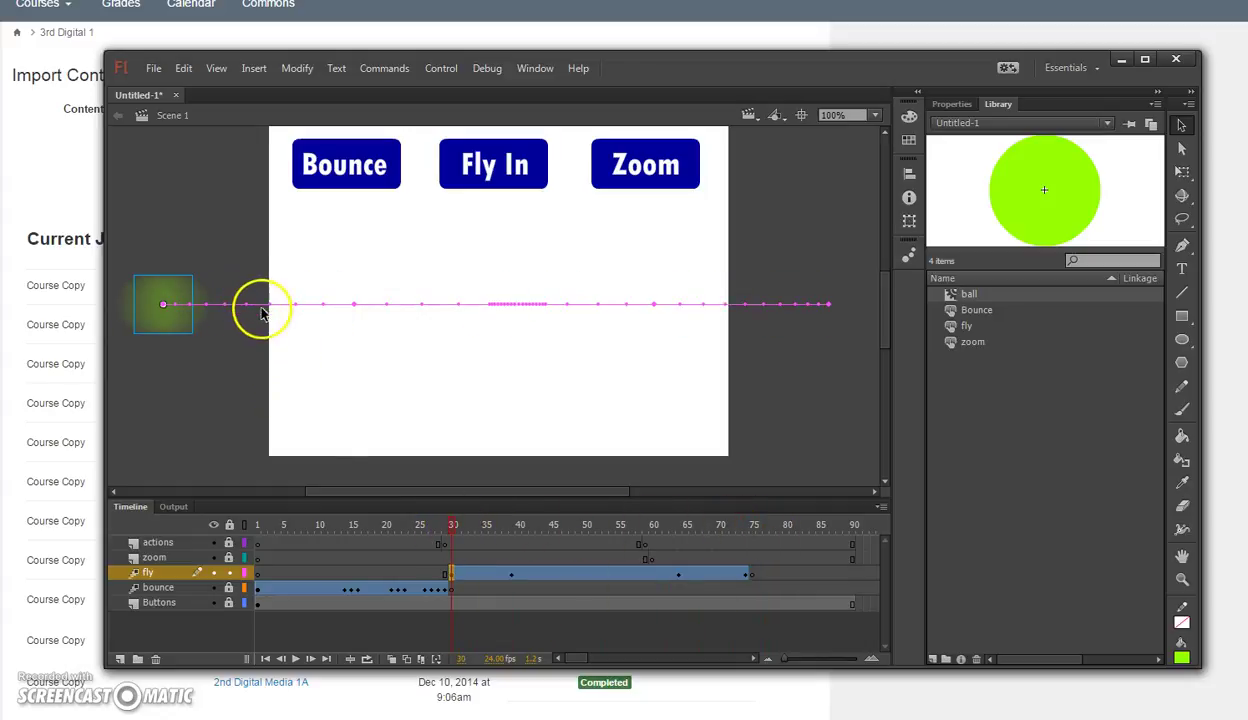
Step: Bend the first segment of the fly motion path upward and its last segment downward into smooth curves
{"action": "left_click", "coordinate": [241, 354]}
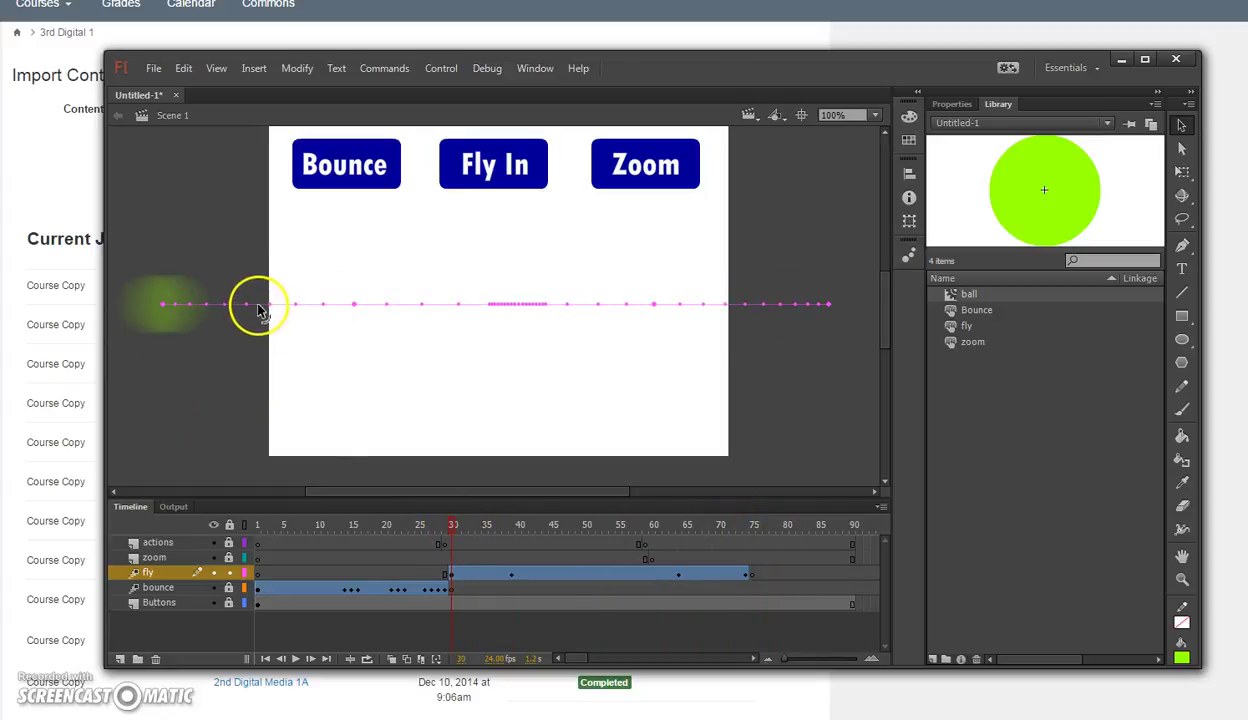
{"action": "left_click_drag", "start_coordinate": [258, 309], "coordinate": [253, 252]}
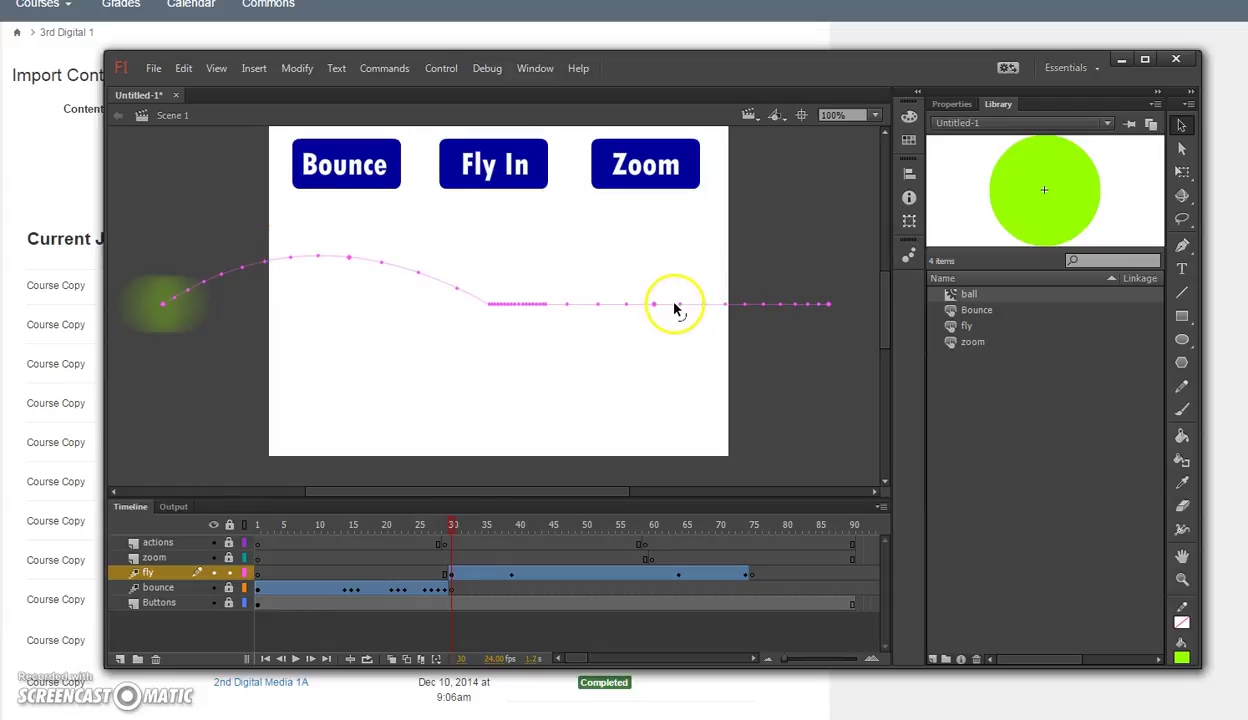
{"action": "left_click_drag", "start_coordinate": [675, 309], "coordinate": [668, 370]}
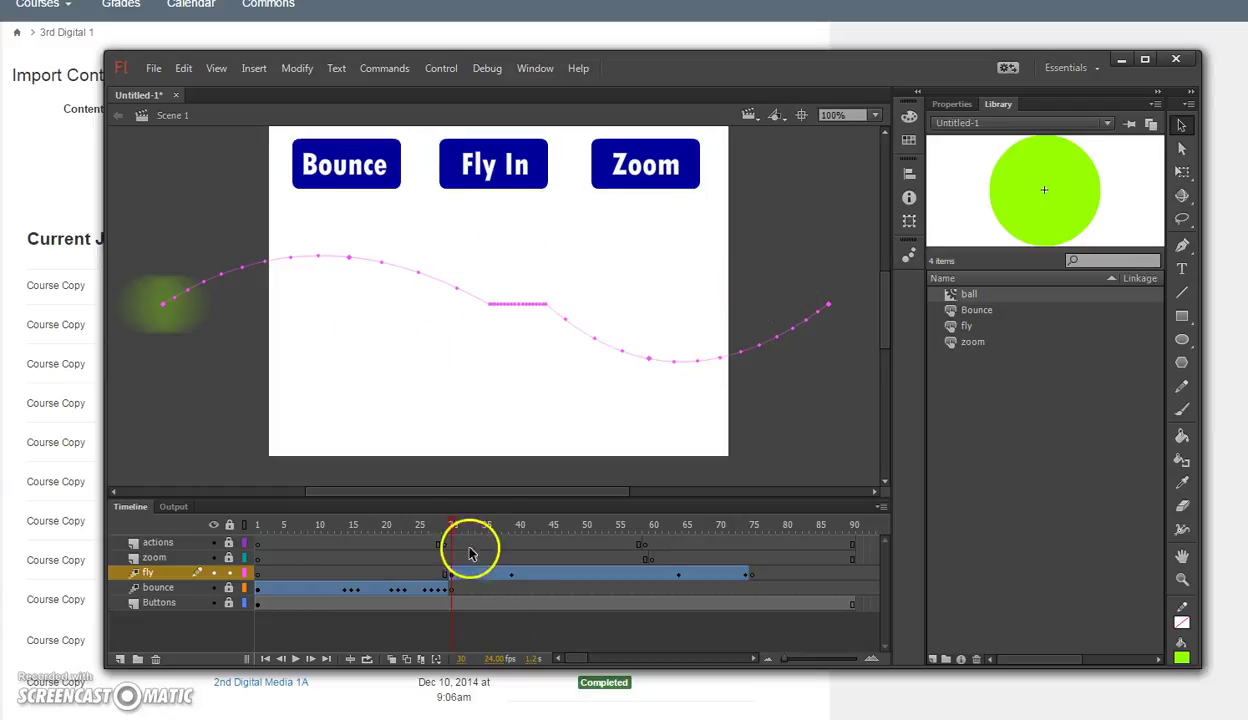
Step: Scrub through the fly animation from frame 30, shorten its tween to end at frame 59, and switch layer editing from fly to zoom
{"action": "left_click_drag", "start_coordinate": [452, 530], "coordinate": [532, 599]}
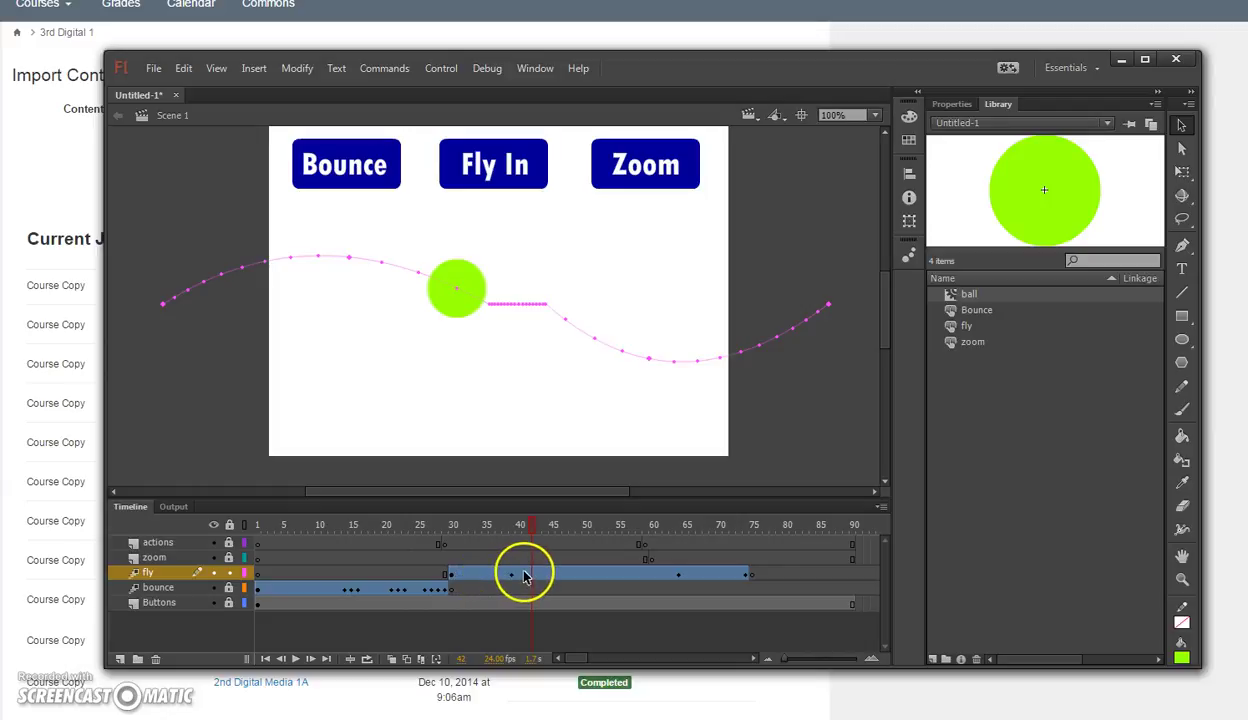
{"action": "left_click_drag", "start_coordinate": [747, 572], "coordinate": [649, 578]}
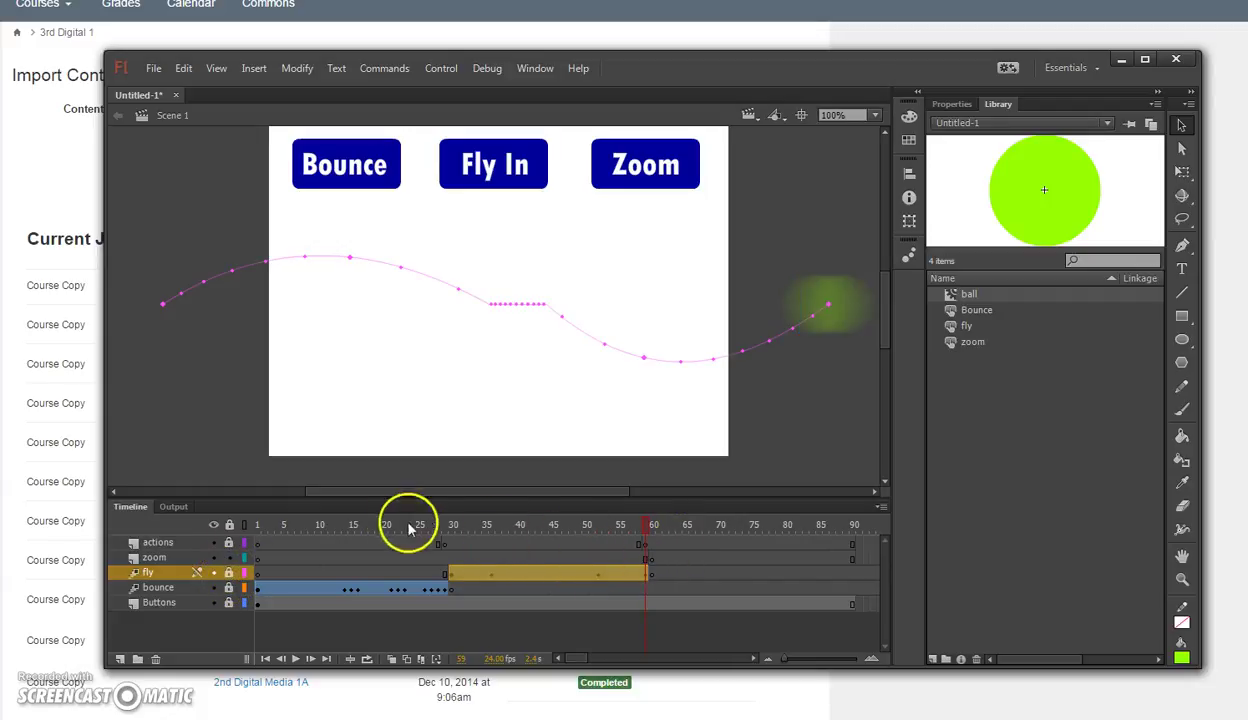
Step: Place the ball symbol mid-stage at frame 60 of the zoom layer and apply the zoom-out-2D motion preset
{"action": "left_click", "coordinate": [649, 558]}
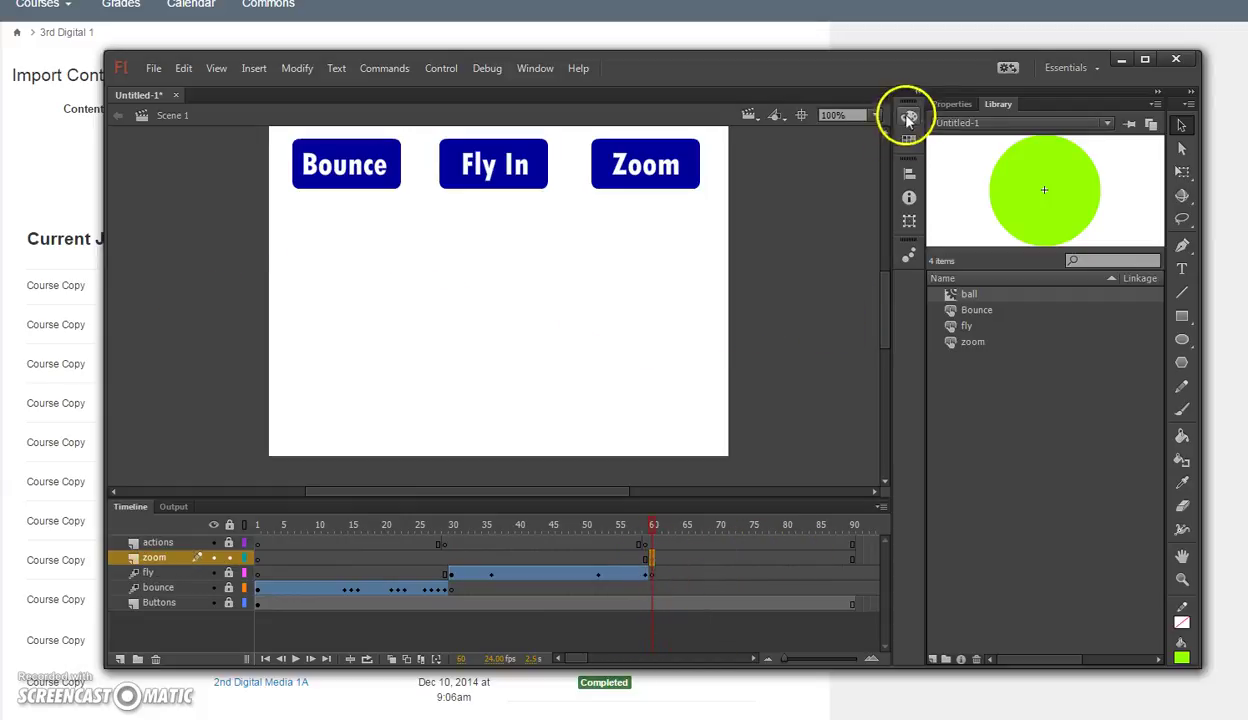
{"action": "left_click_drag", "start_coordinate": [950, 302], "coordinate": [514, 322]}
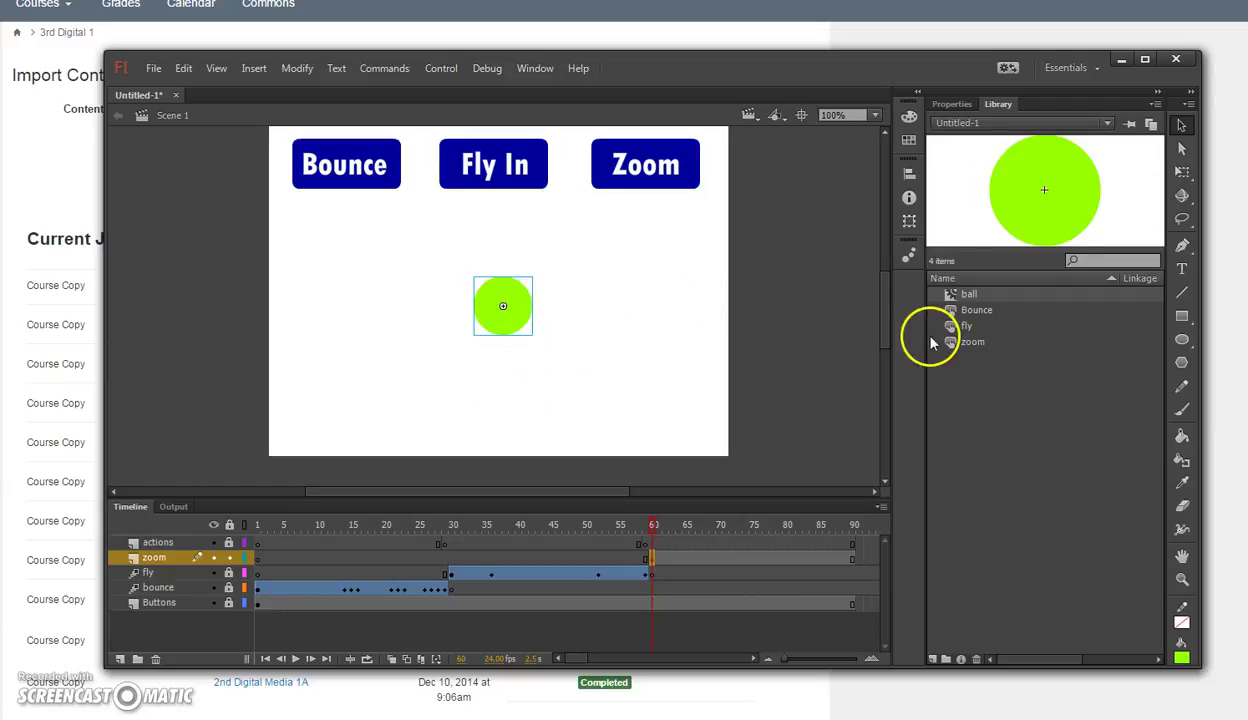
{"action": "left_click", "coordinate": [908, 256]}
{"action": "left_click_drag", "start_coordinate": [876, 463], "coordinate": [886, 530]}
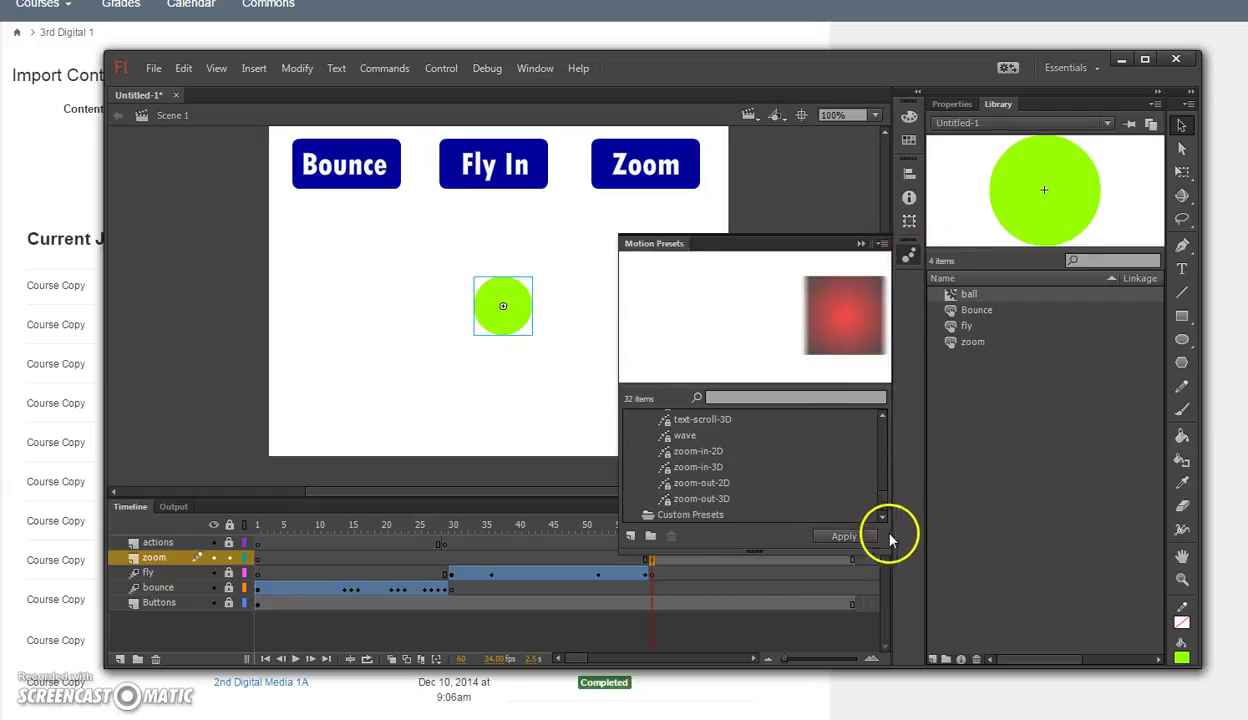
{"action": "left_click", "coordinate": [702, 500]}
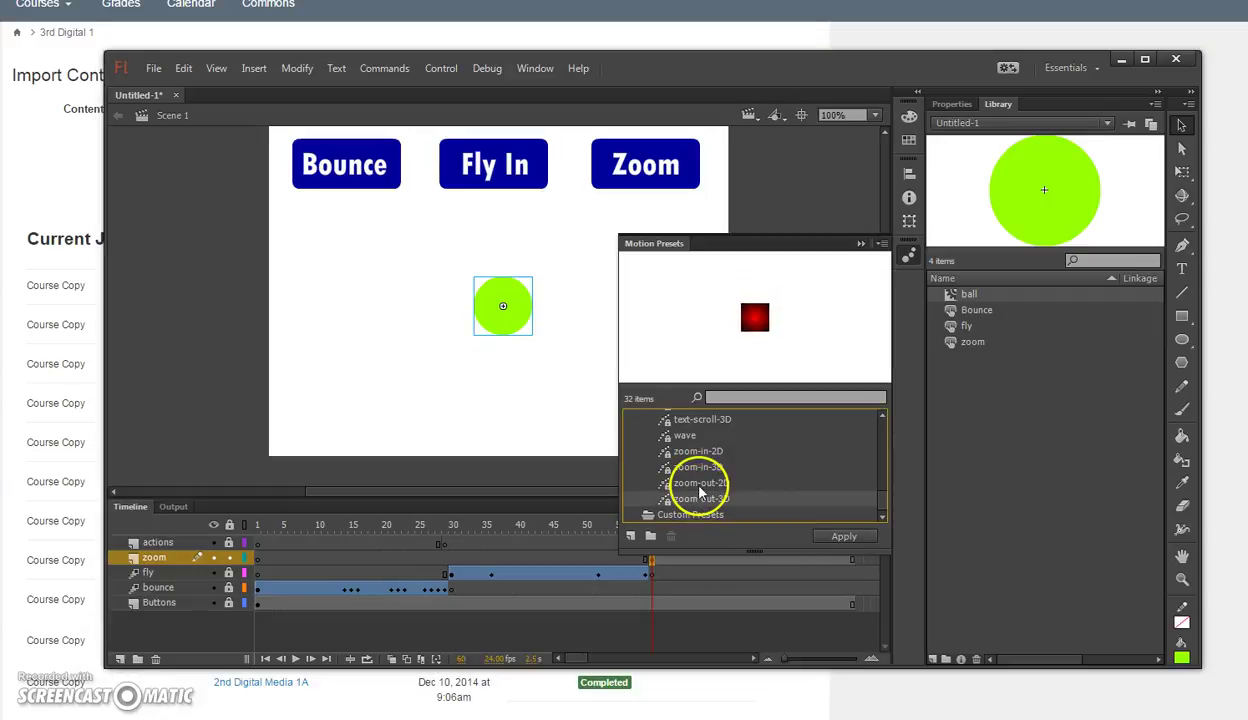
{"action": "left_click", "coordinate": [700, 484]}
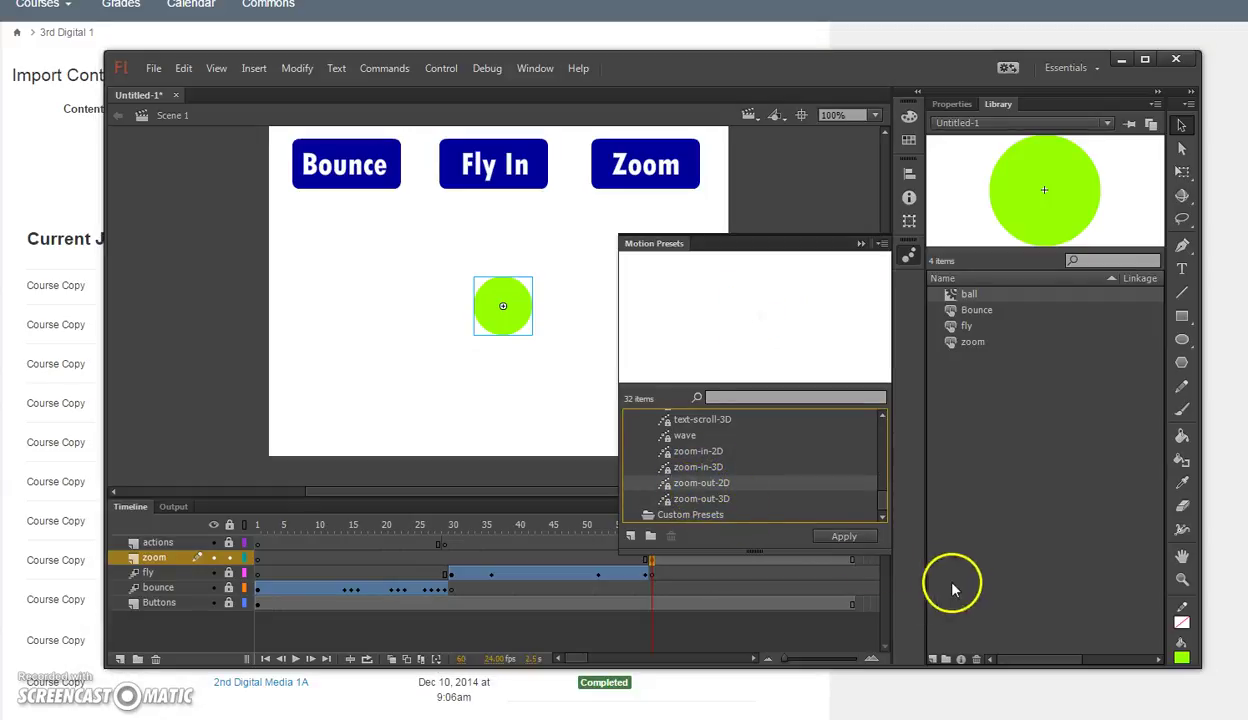
{"action": "left_click", "coordinate": [846, 537]}
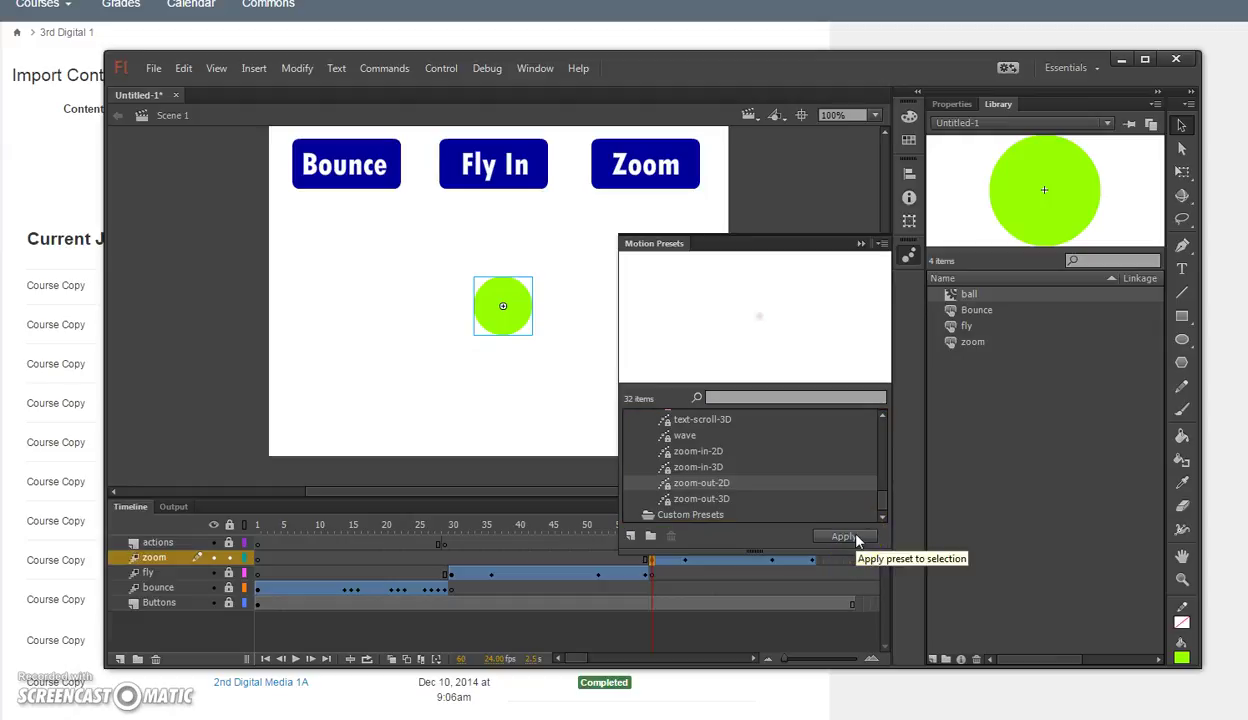
{"action": "left_click", "coordinate": [861, 243]}
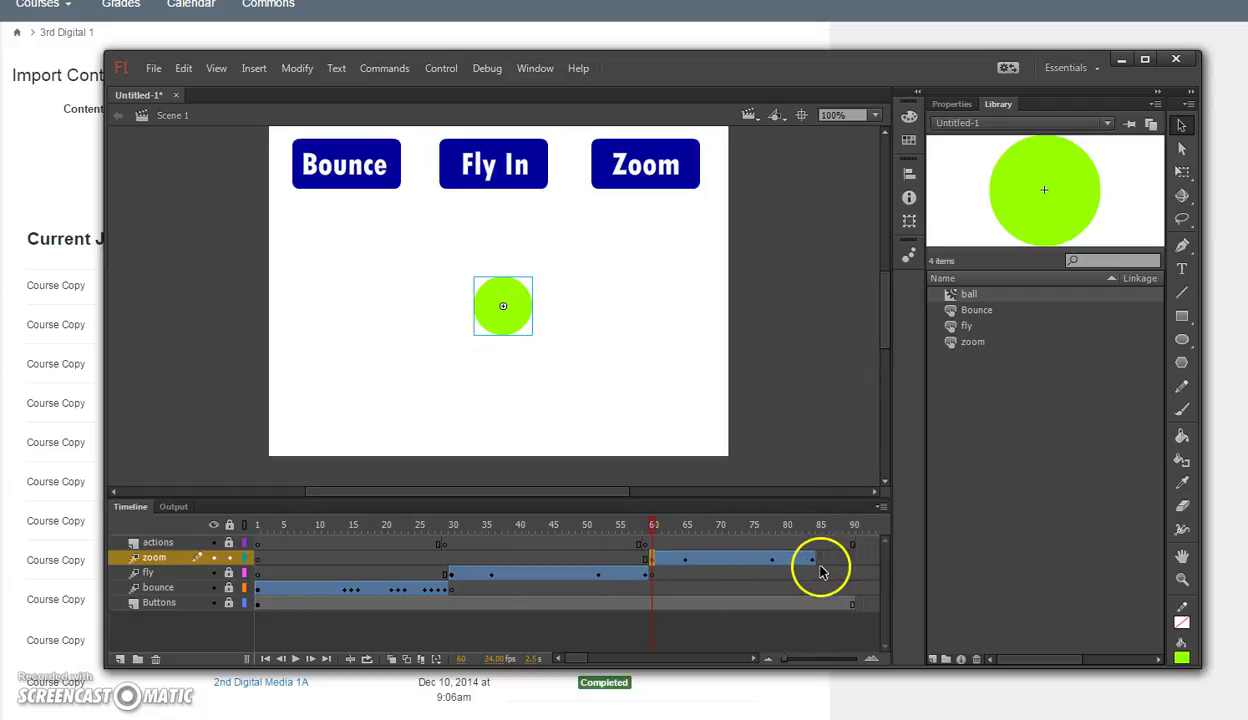
Step: Extend the zoom layer's tween to end at frame 90
{"action": "left_click_drag", "start_coordinate": [814, 561], "coordinate": [652, 528]}
{"action": "left_click", "coordinate": [843, 537]}
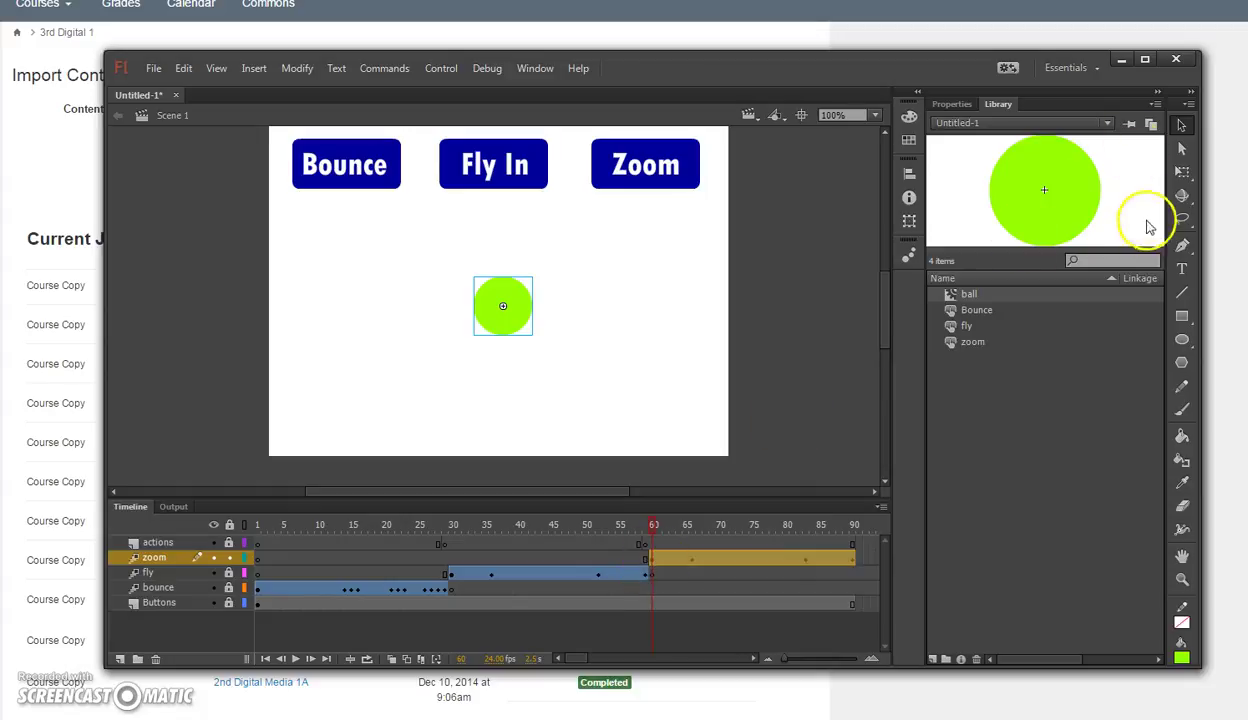
Step: Enlarge the ball at frame 60 of the zoom layer with Free Transform and scrub forward to preview the zoom
{"action": "left_click", "coordinate": [1181, 171]}
{"action": "left_click_drag", "start_coordinate": [533, 334], "coordinate": [595, 398]}
{"action": "left_click_drag", "start_coordinate": [653, 524], "coordinate": [778, 566]}
{"action": "left_click", "coordinate": [791, 562]}
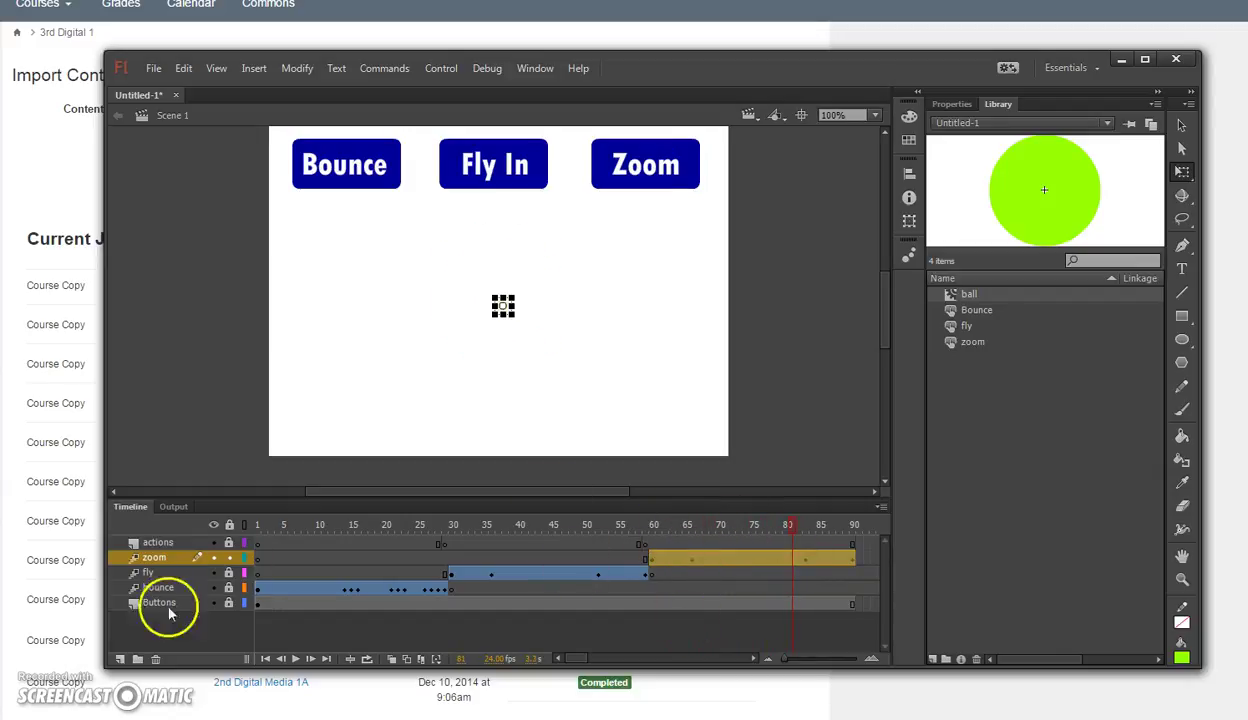